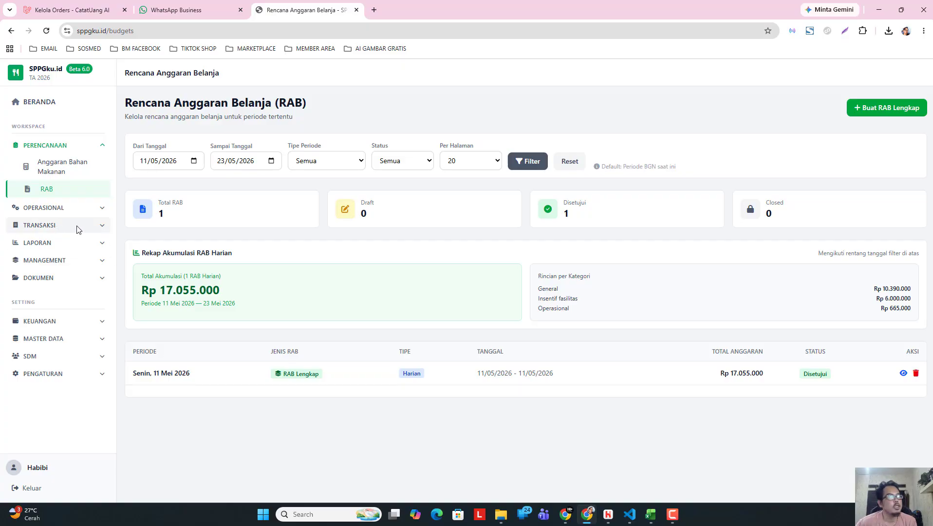
# Open the Pembelian Bahan transactions and filter them to the period 11/05/2026 to 23/05/2026
pyautogui.click(82, 230)
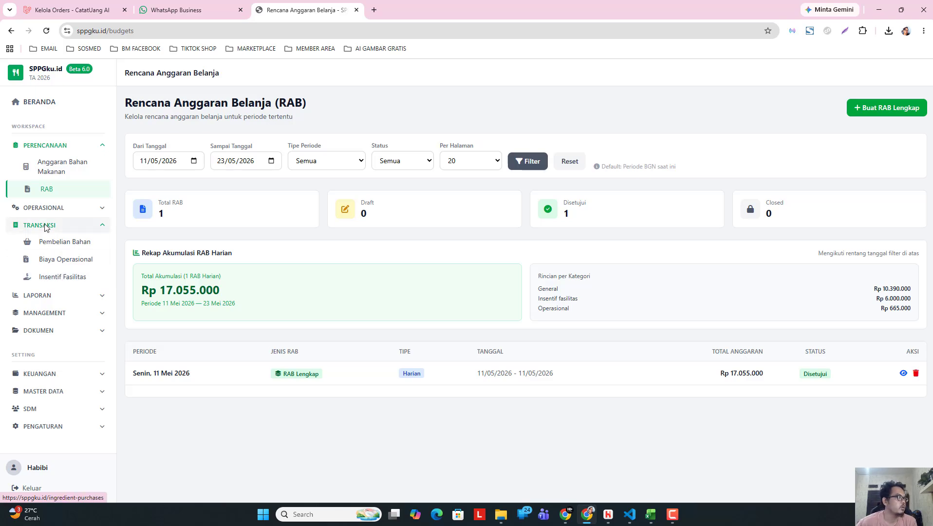
pyautogui.click(68, 249)
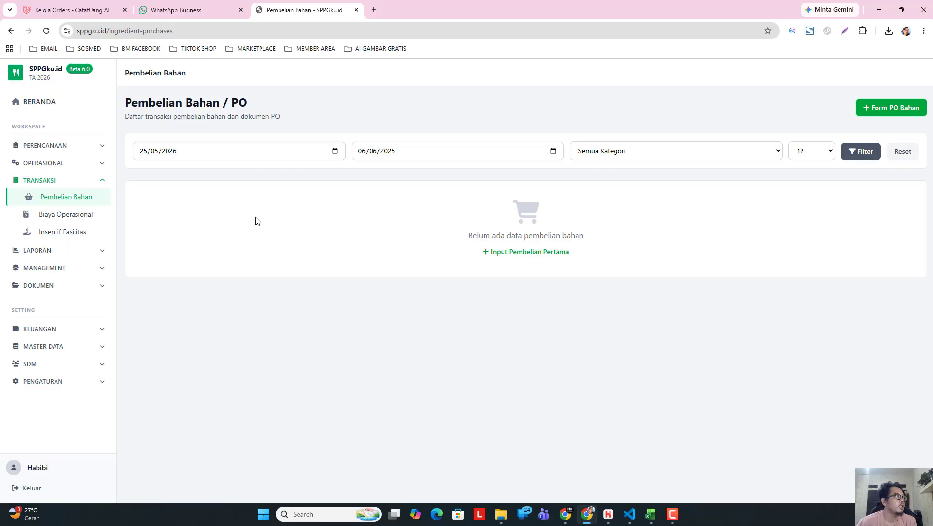
pyautogui.click(335, 152)
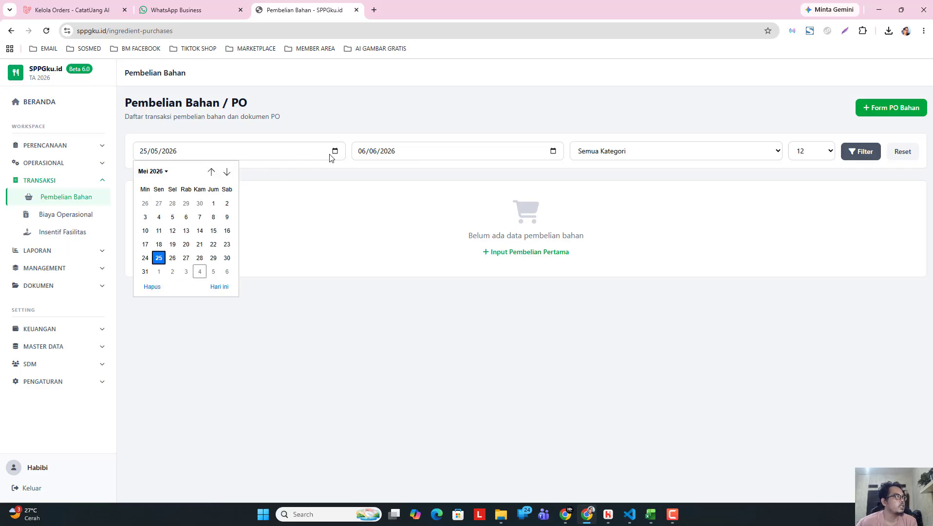
pyautogui.click(156, 172)
pyautogui.click(155, 218)
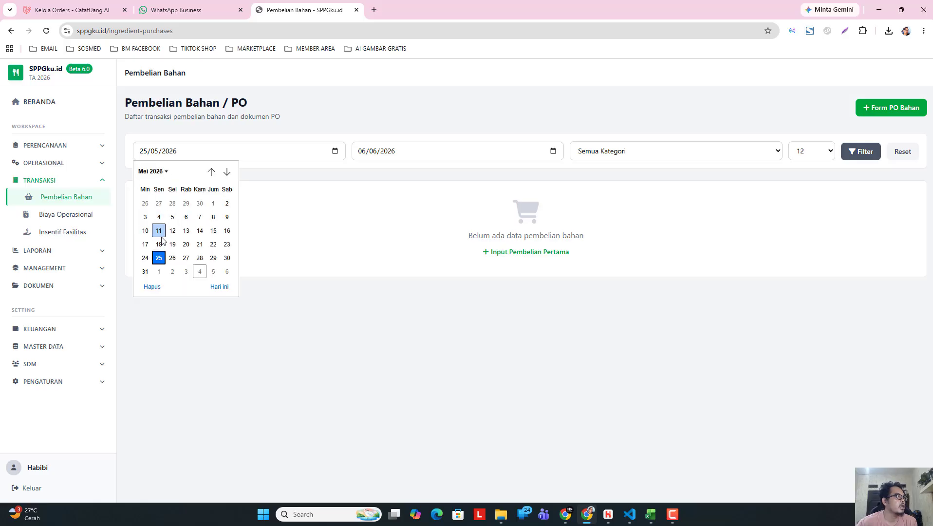
pyautogui.click(159, 231)
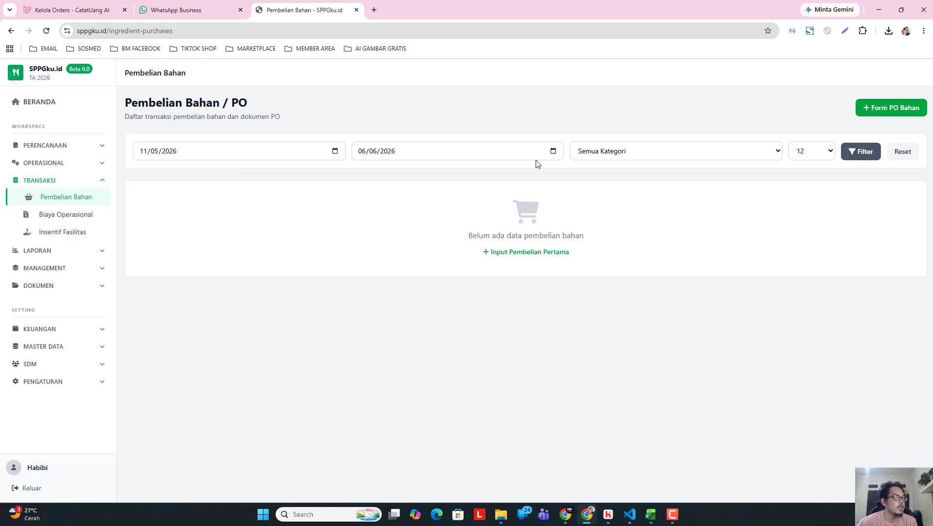
pyautogui.click(553, 153)
pyautogui.click(375, 171)
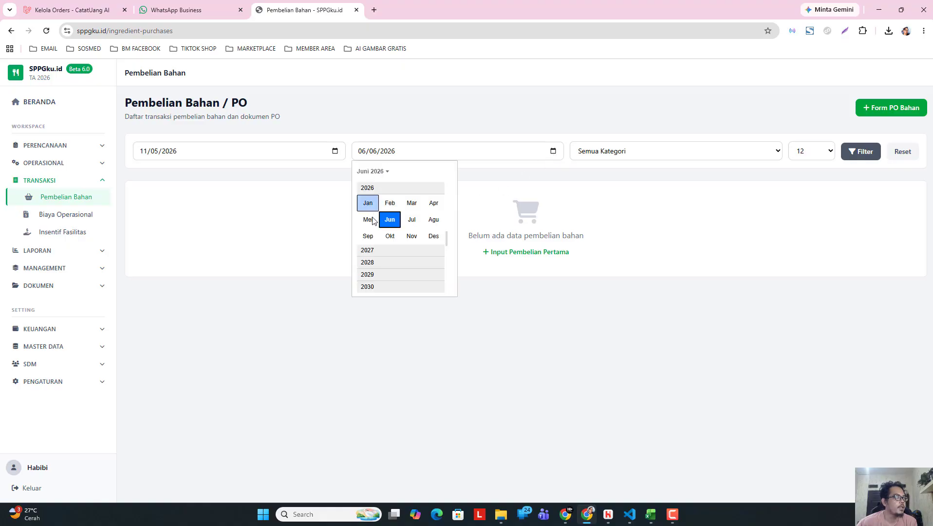
pyautogui.click(374, 219)
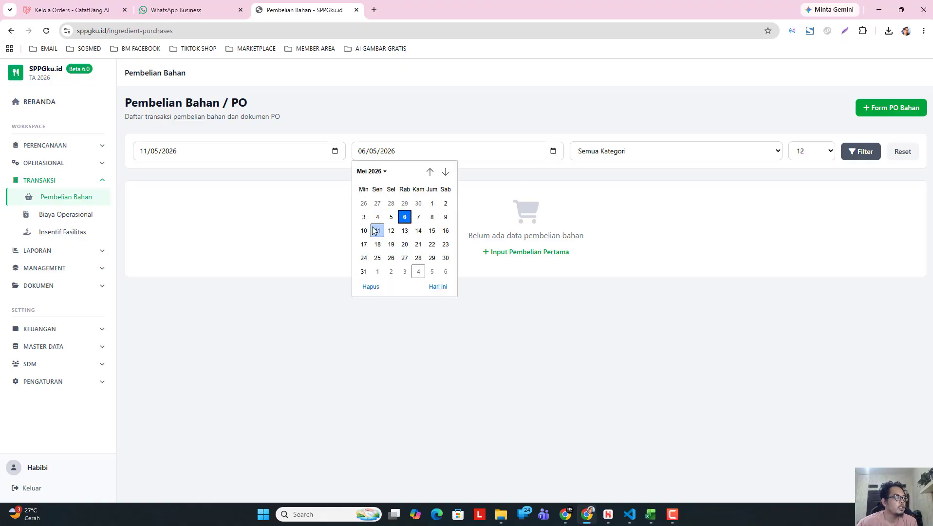
pyautogui.click(445, 244)
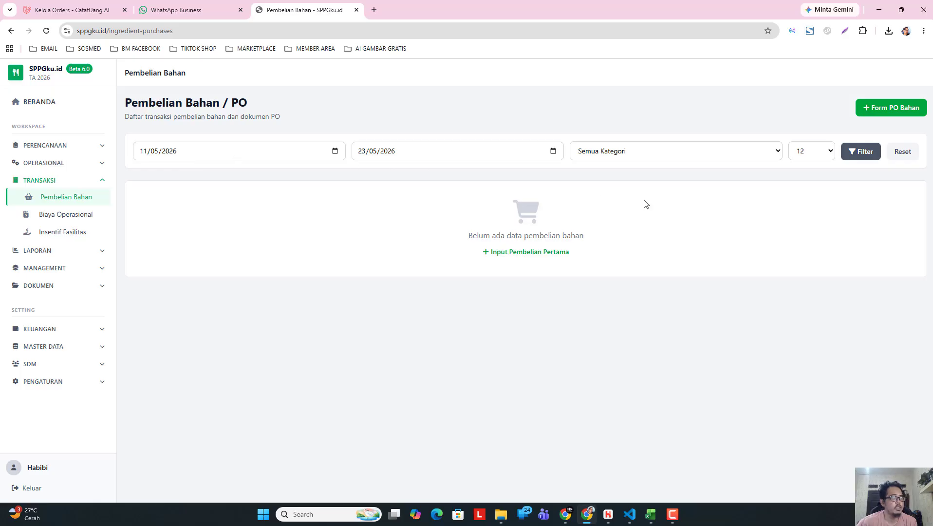
pyautogui.click(856, 157)
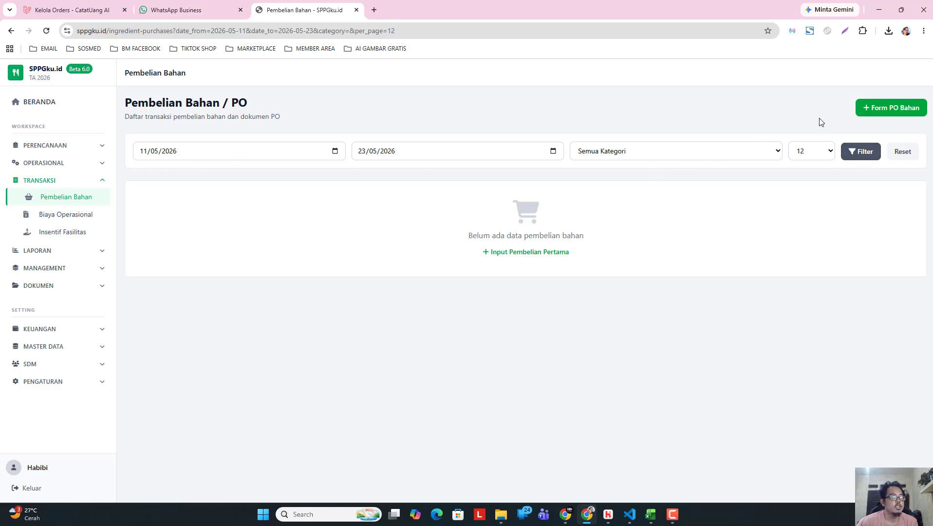
# Start a new ingredient purchase order form and set its date to 11/05/2026
pyautogui.click(890, 110)
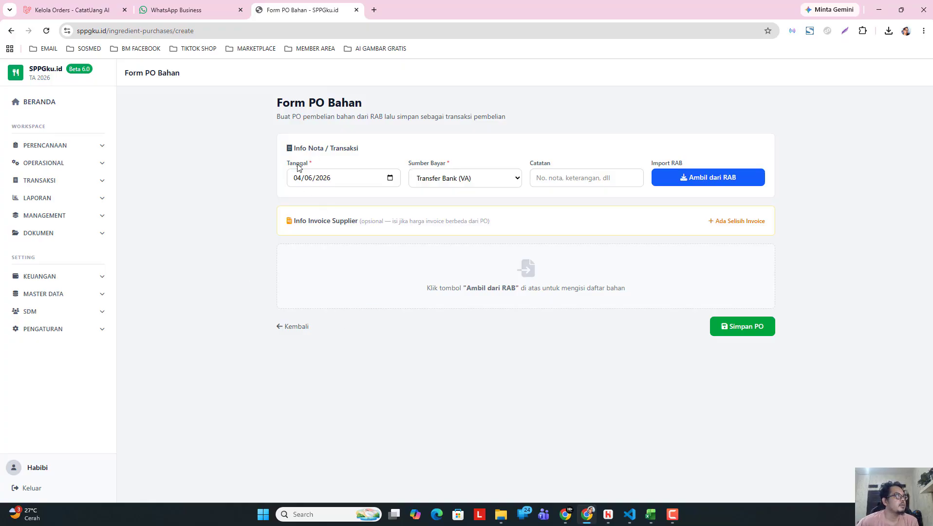
pyautogui.click(390, 178)
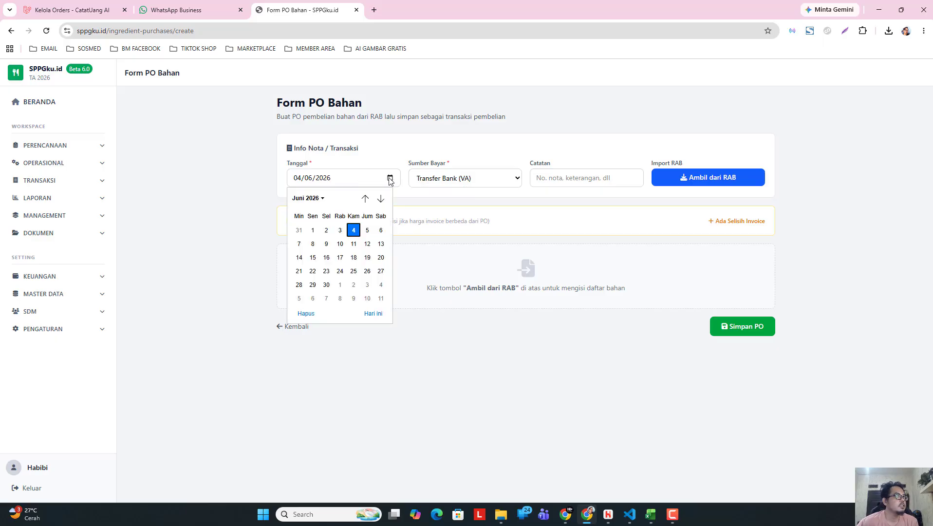
pyautogui.click(307, 199)
pyautogui.click(304, 249)
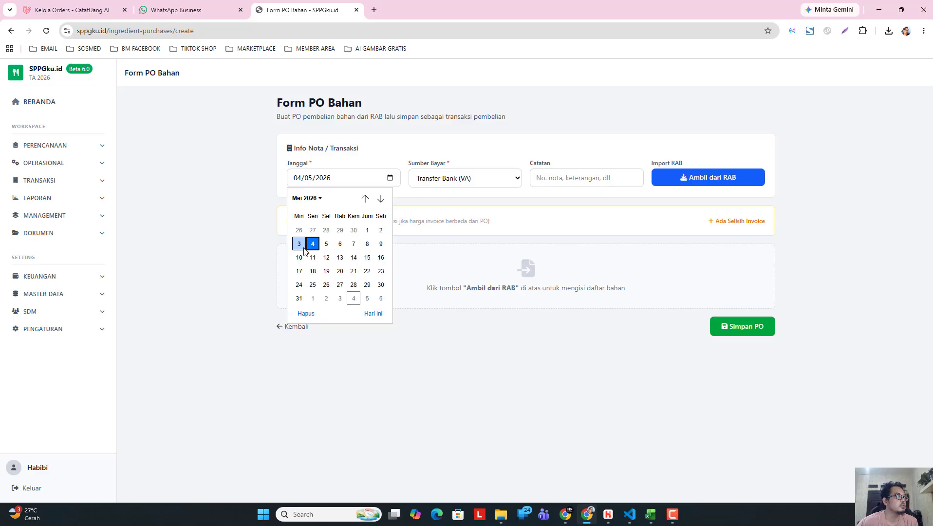
pyautogui.click(313, 257)
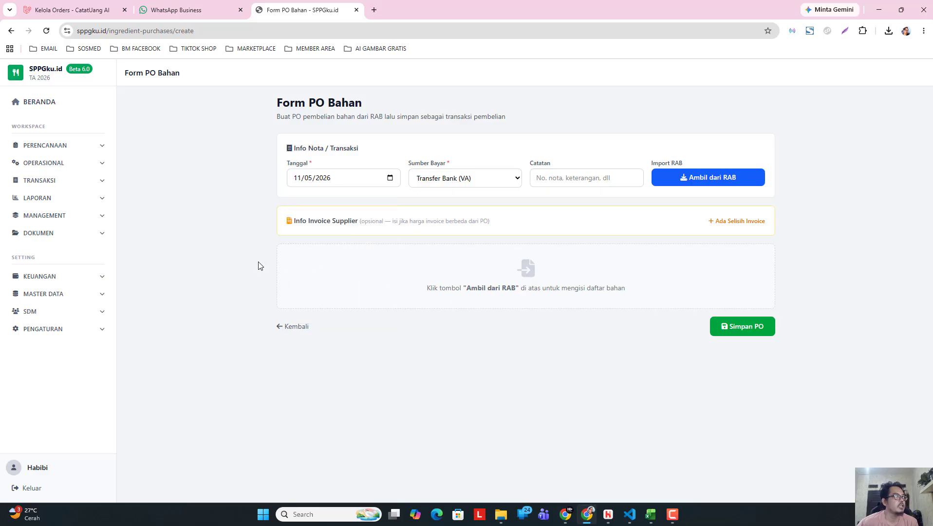
# Open the RAB list in a separate browser tab to check the budget's date, and return to the purchase order form
pyautogui.click(98, 147)
pyautogui.rightClick(61, 196)
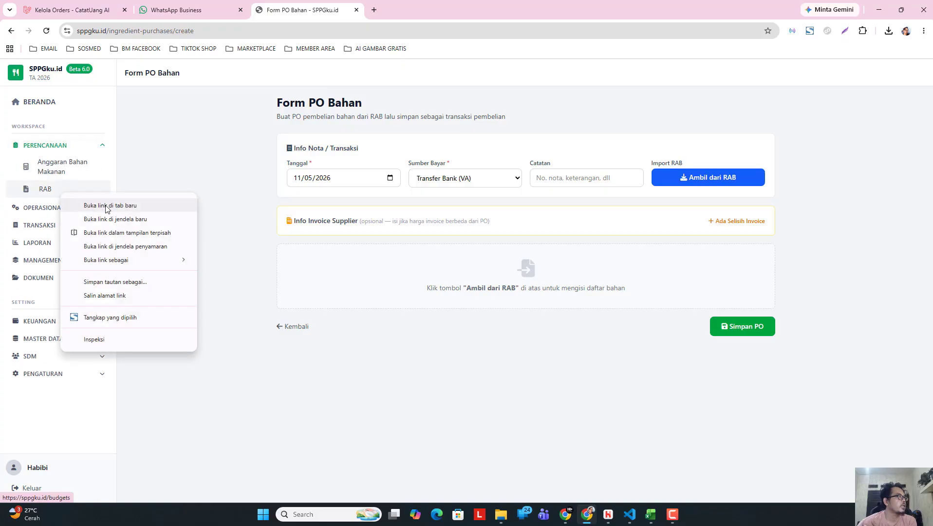
pyautogui.click(100, 206)
pyautogui.click(393, 11)
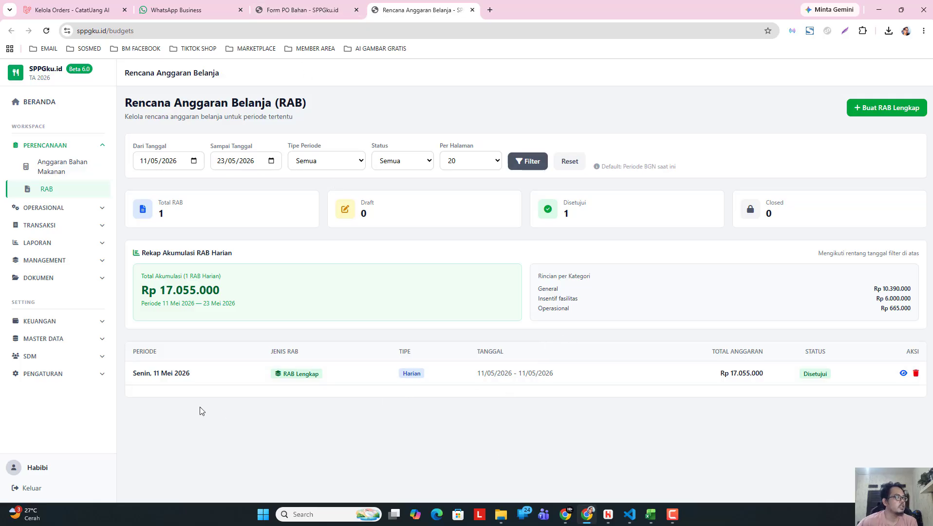
pyautogui.click(302, 12)
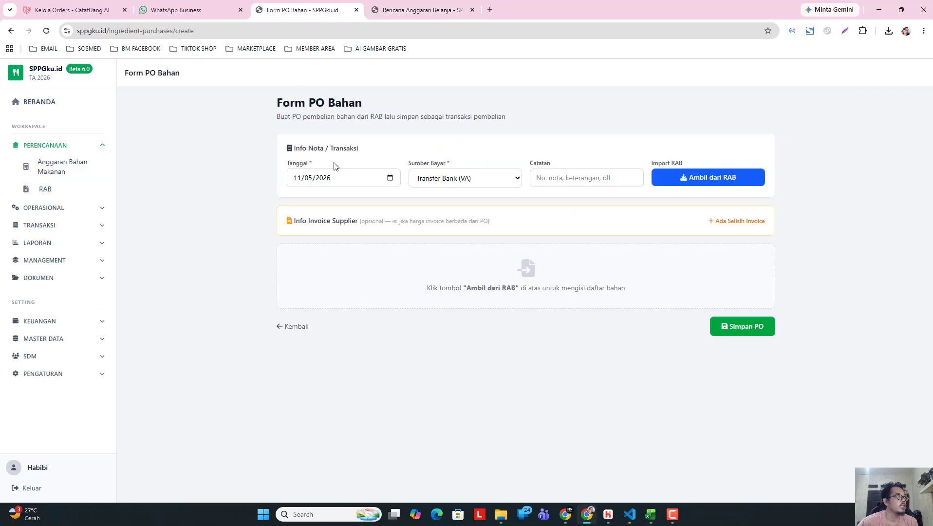
# Keep the PO date at 11/05/2026 and import the ingredient list from that day's RAB
pyautogui.click(390, 179)
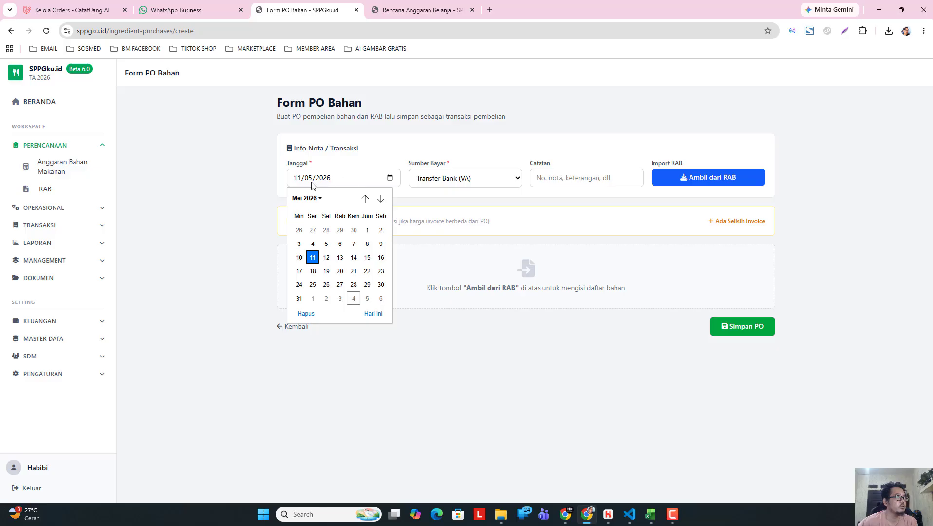
pyautogui.click(312, 259)
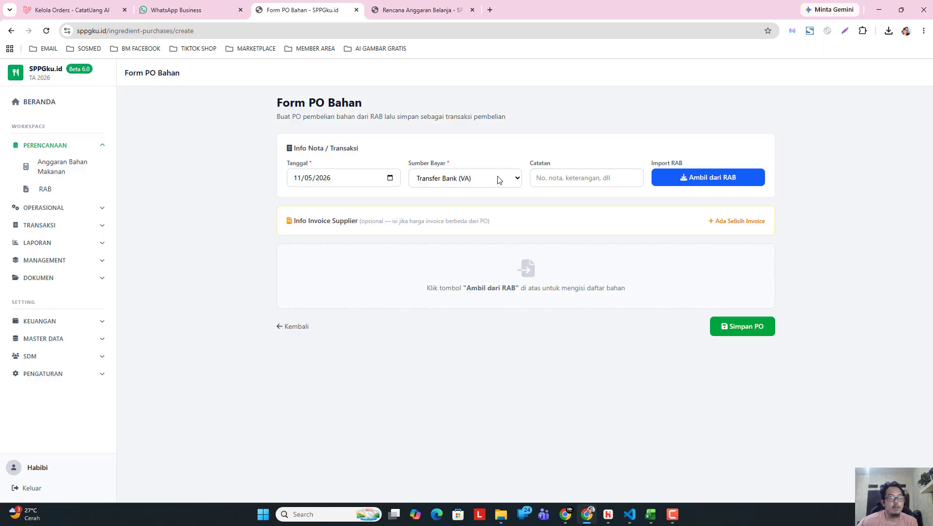
pyautogui.click(559, 177)
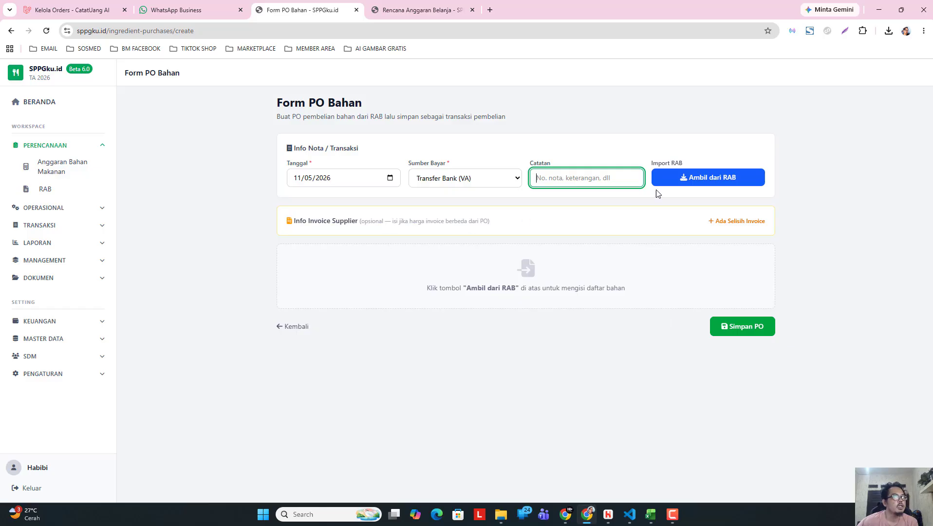
pyautogui.click(707, 181)
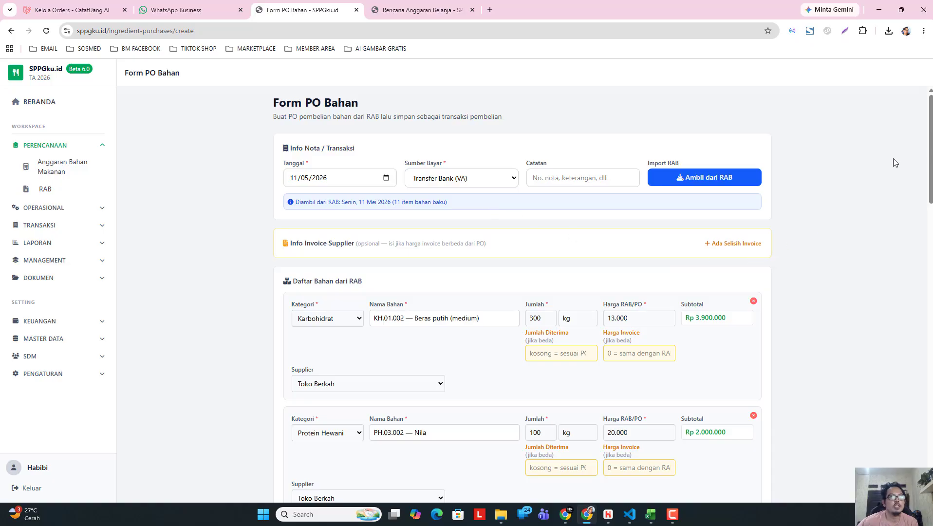
# Compare the PO's grand total with the Bahan Baku amount in the 11 Mei 2026 RAB detail, and return to the form
pyautogui.moveTo(930, 130); pyautogui.dragTo(926, 417)
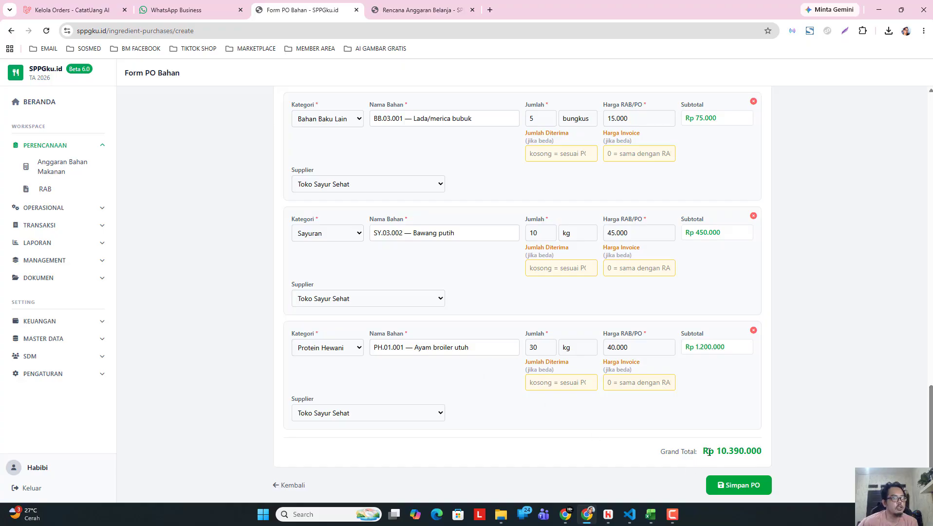
pyautogui.moveTo(718, 450); pyautogui.dragTo(802, 443)
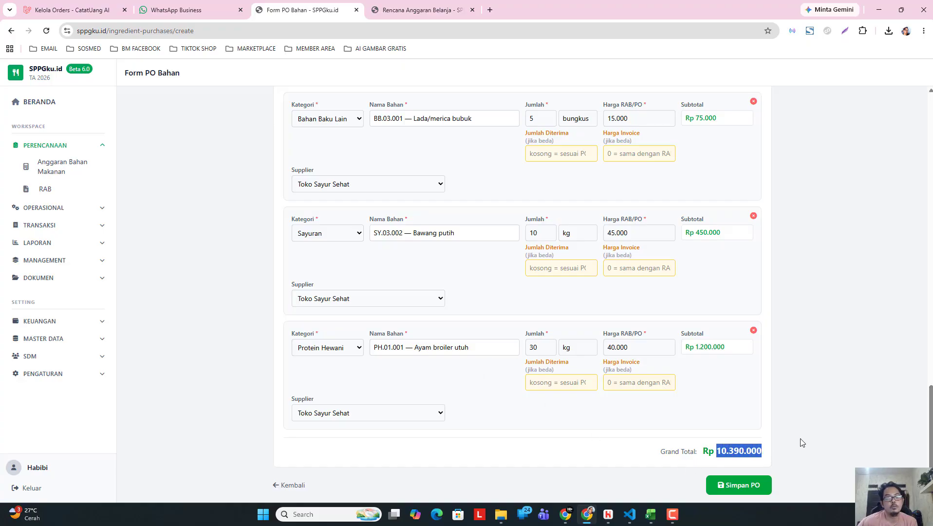
pyautogui.click(418, 9)
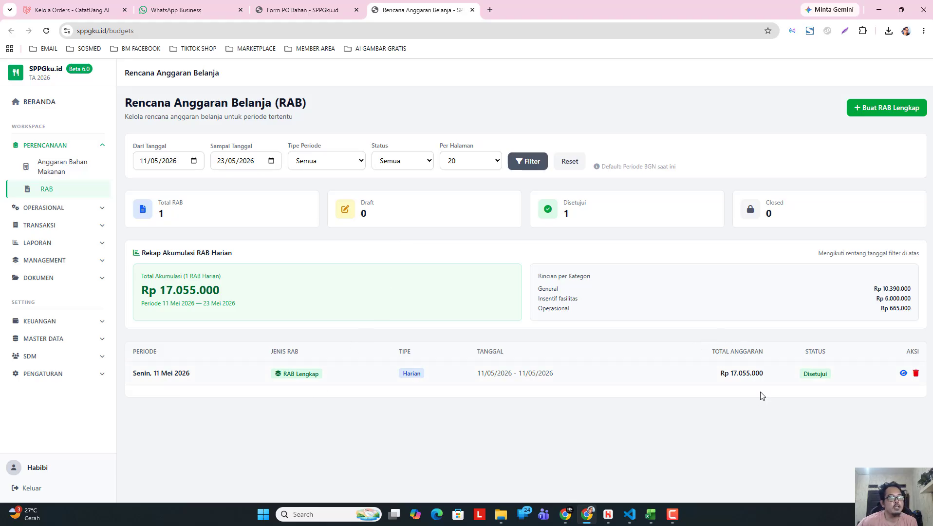
pyautogui.click(903, 374)
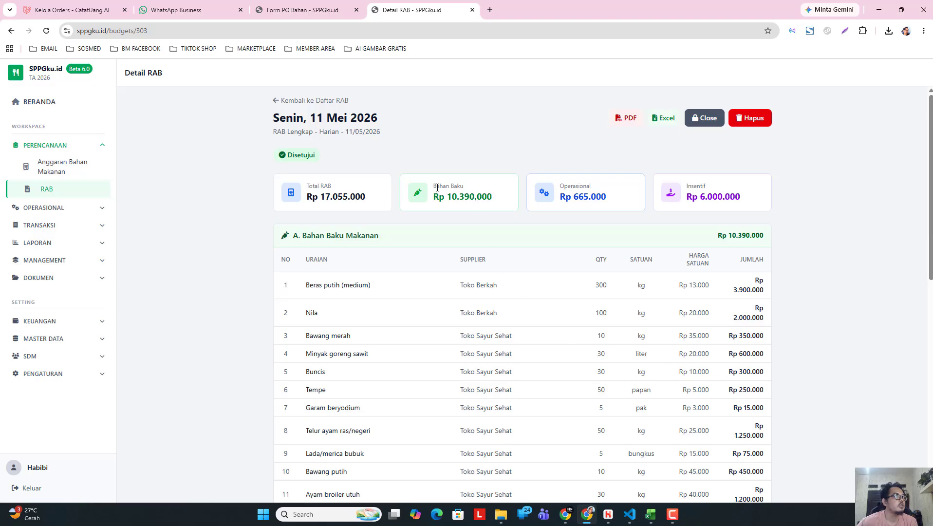
pyautogui.moveTo(435, 187); pyautogui.dragTo(499, 200)
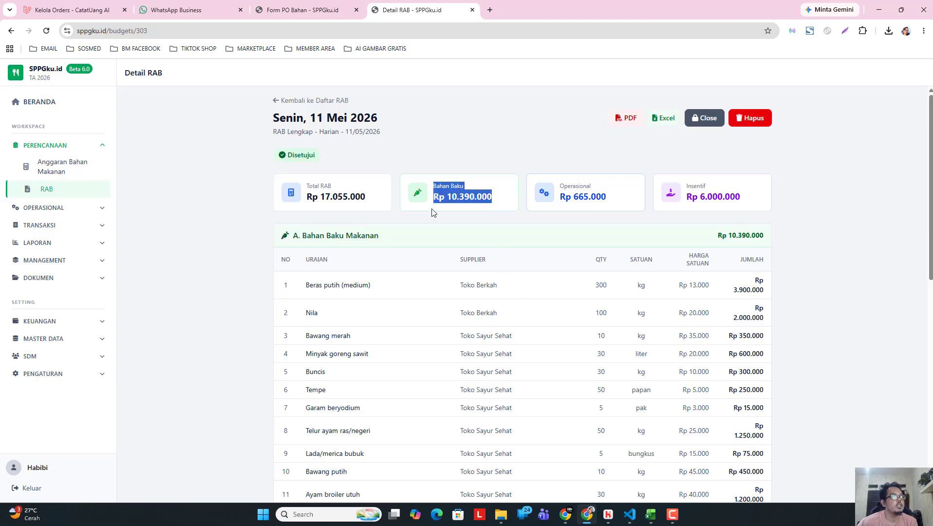
pyautogui.click(297, 9)
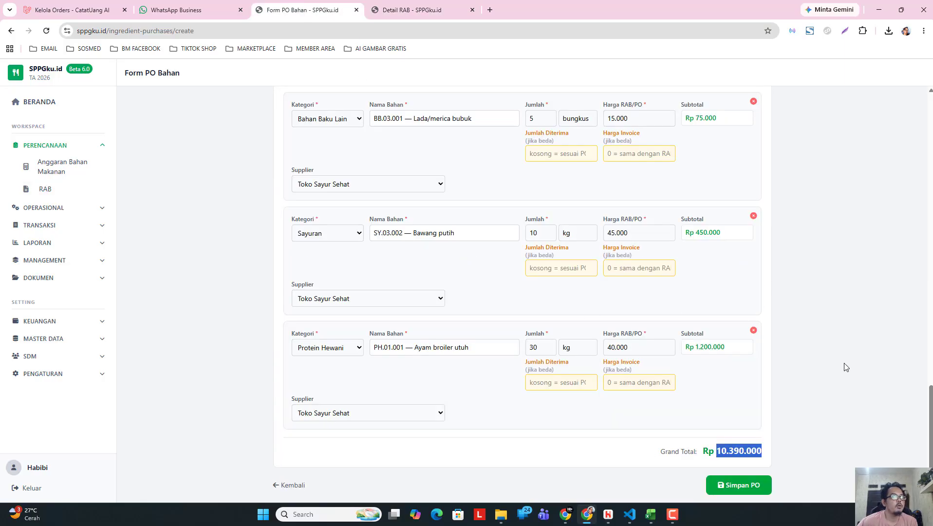
# Review the imported ingredients and grand total, and save the purchase order
pyautogui.moveTo(931, 428); pyautogui.dragTo(929, 150)
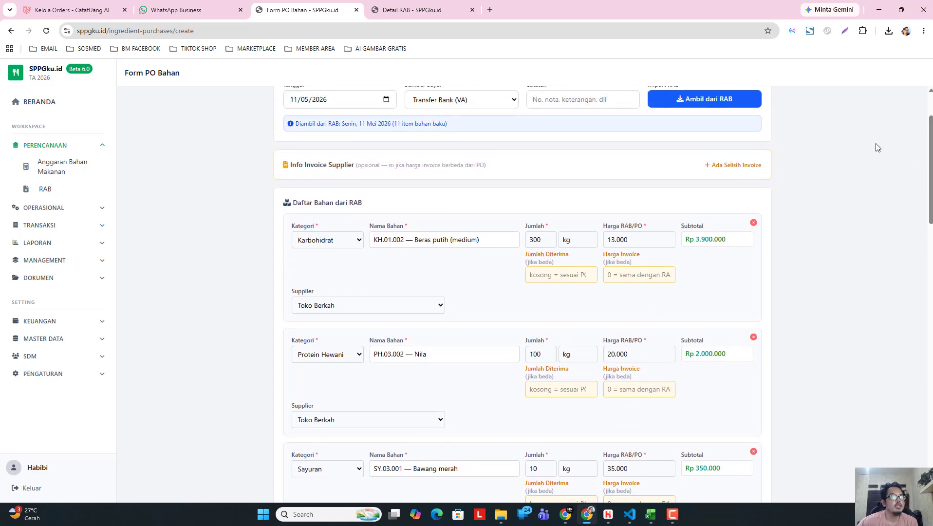
pyautogui.moveTo(929, 156); pyautogui.dragTo(927, 440)
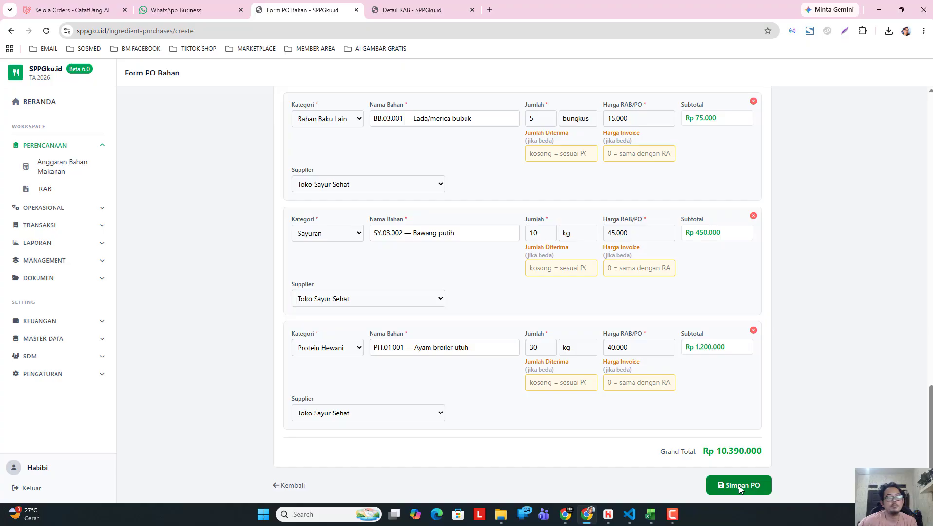
pyautogui.moveTo(705, 452); pyautogui.dragTo(766, 450)
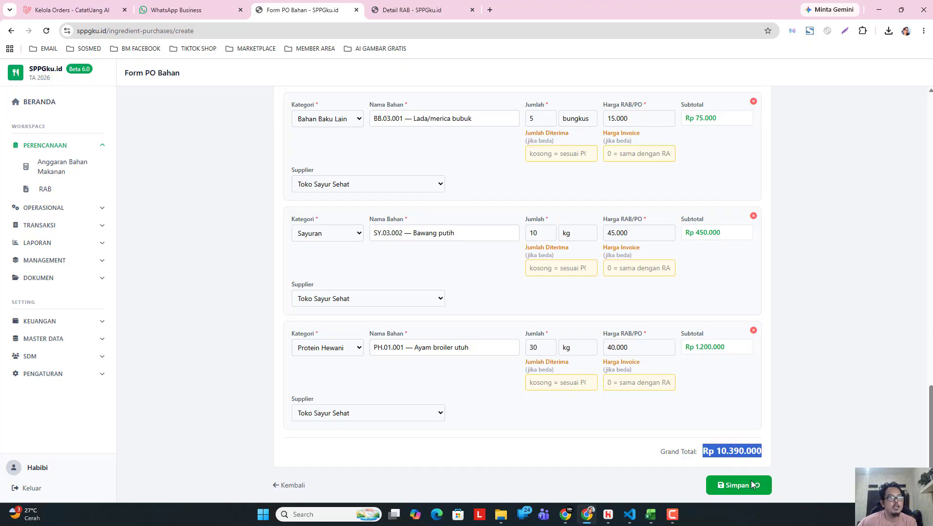
pyautogui.click(738, 485)
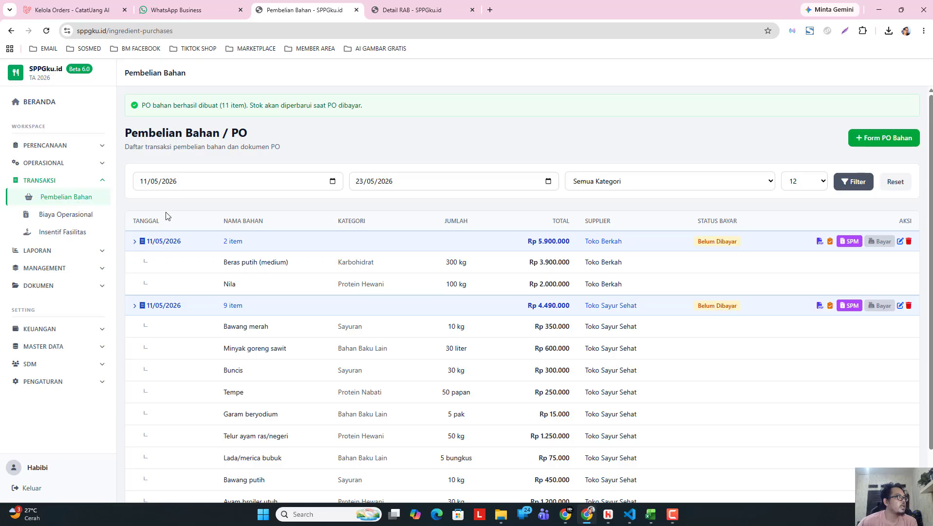
# Examine the items grouped under the Toko Berkah and Toko Sayur Sehat purchase orders, and leave both groups collapsed
pyautogui.click(262, 242)
pyautogui.click(197, 263)
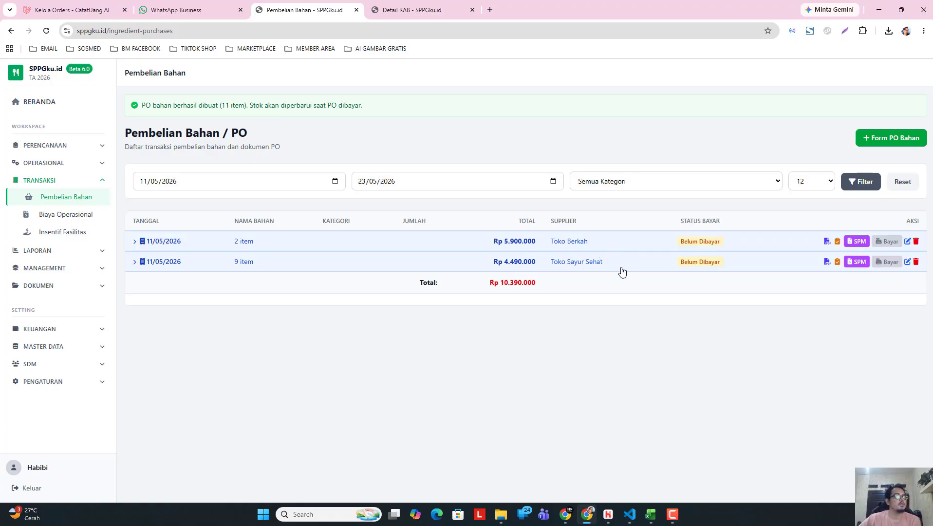
pyautogui.click(276, 246)
pyautogui.click(277, 246)
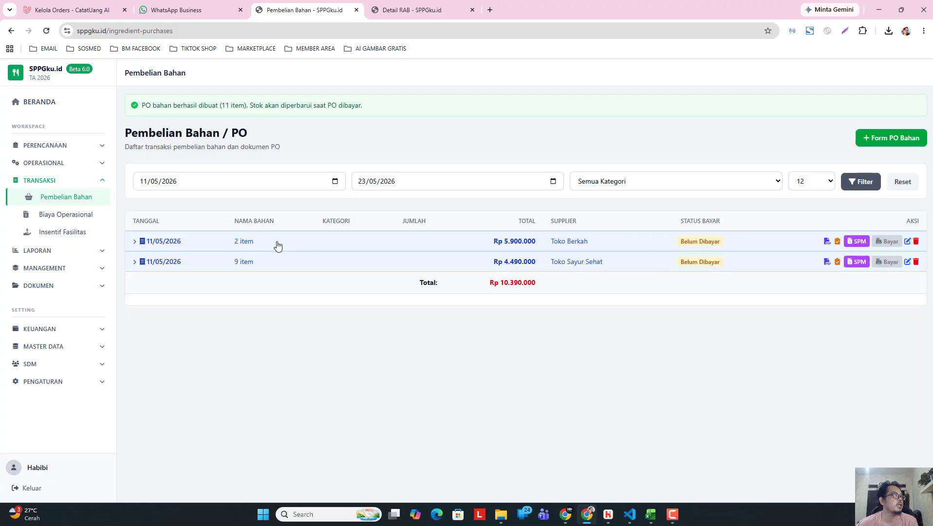
pyautogui.click(278, 246)
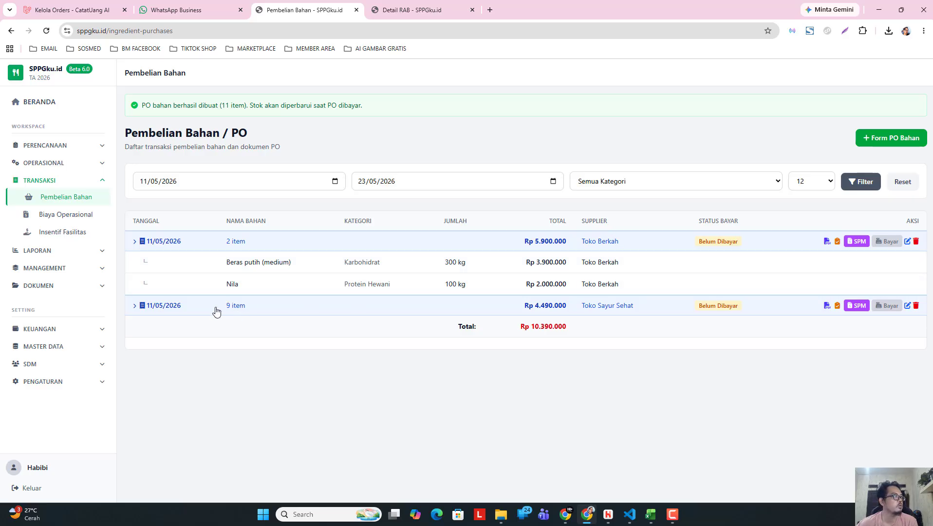
pyautogui.click(233, 306)
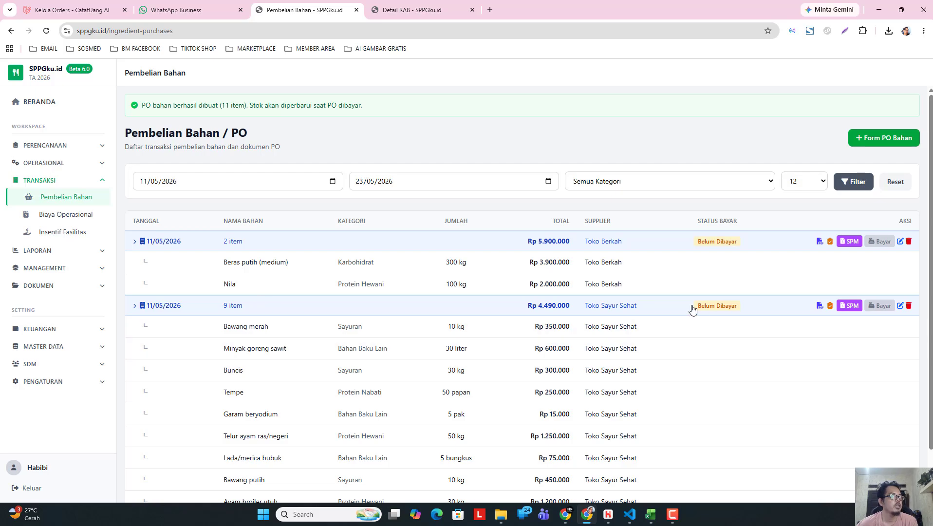
pyautogui.click(318, 311)
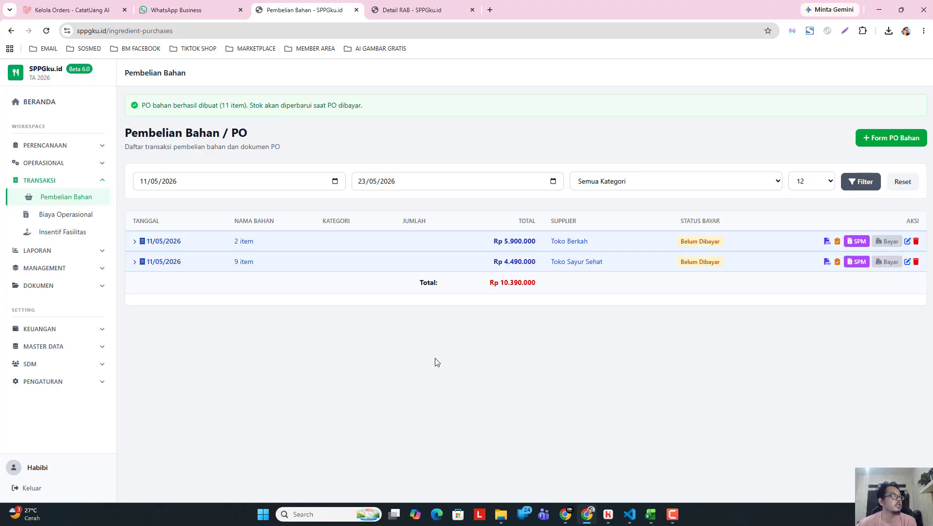
pyautogui.click(74, 148)
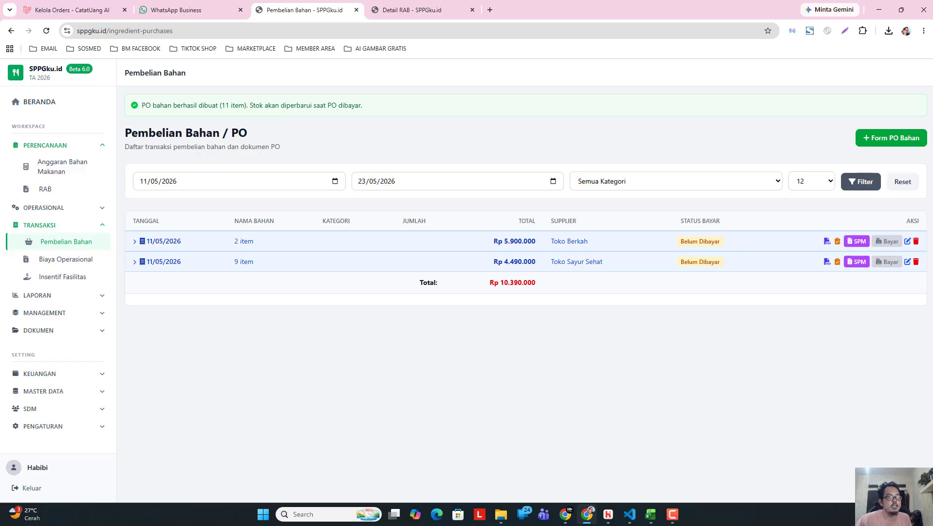
pyautogui.click(908, 514)
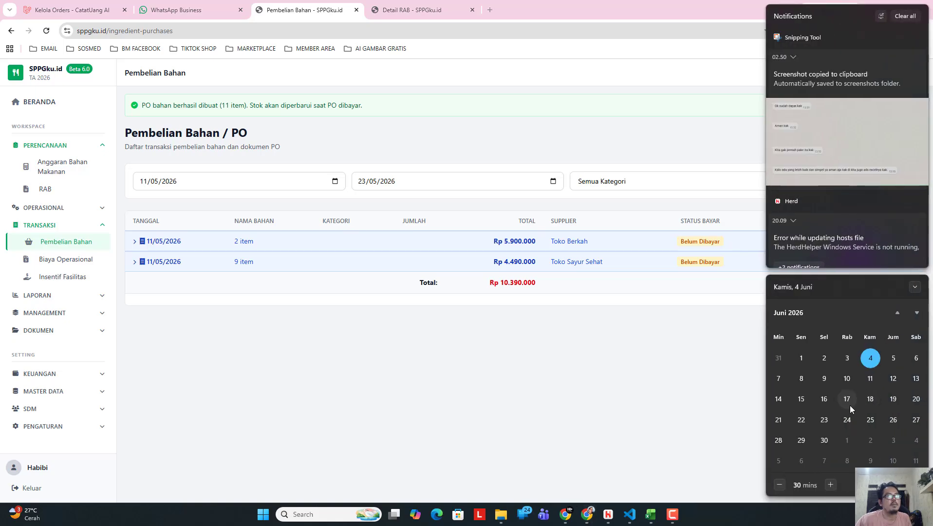
pyautogui.click(708, 390)
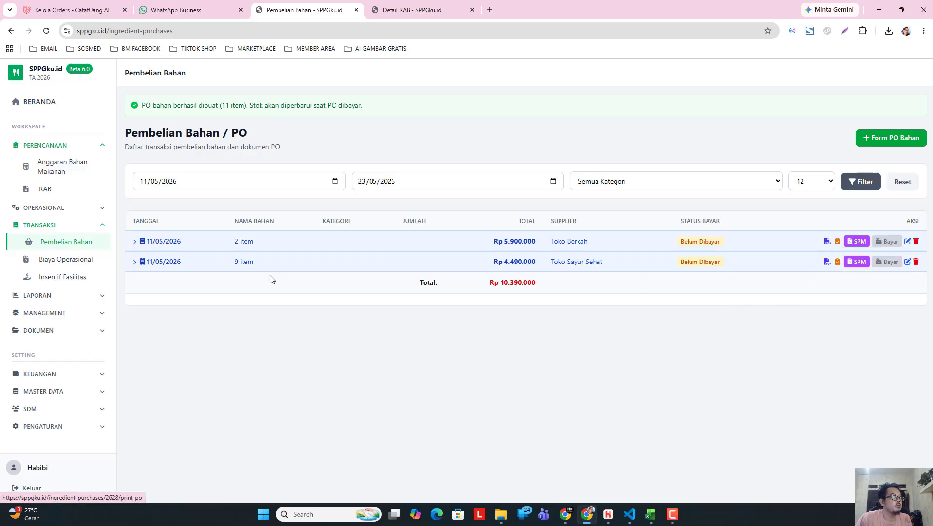
# Preview the Toko Sayur Sehat purchase order document, and return to the purchase list with both supplier groups collapsed
pyautogui.click(826, 262)
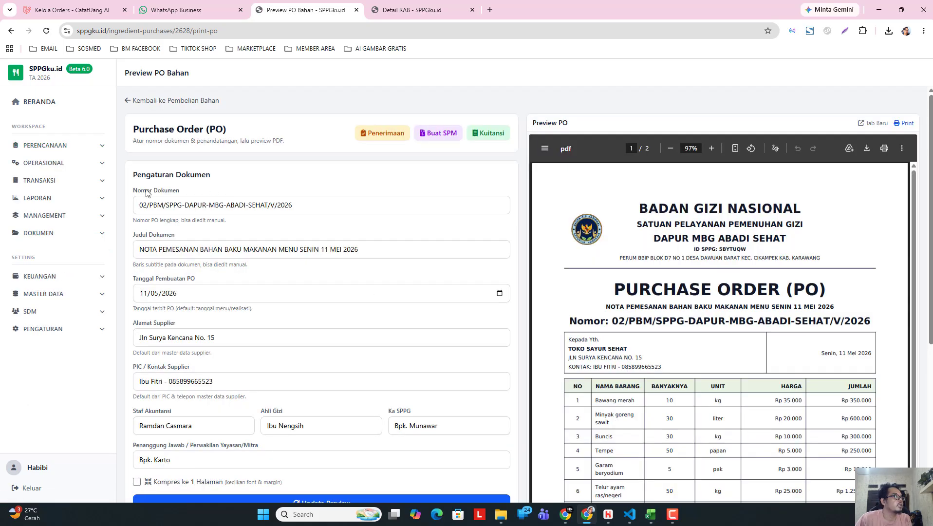
pyautogui.click(129, 102)
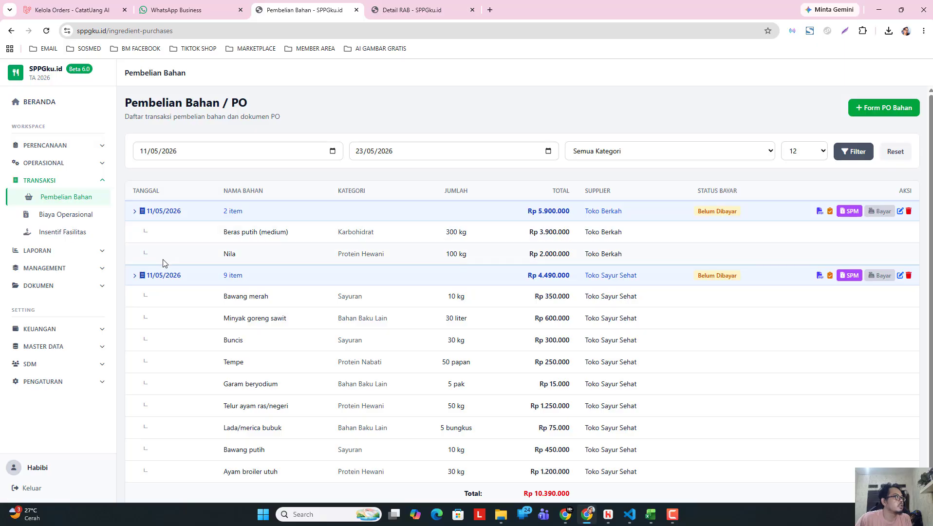
pyautogui.click(166, 274)
pyautogui.click(178, 211)
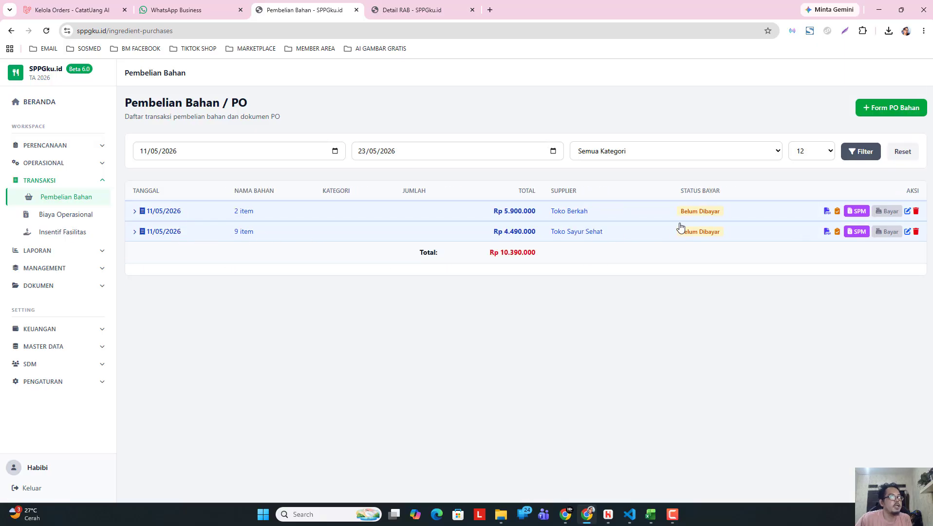
# Open the Toko Berkah purchase order preview and compare its document number in the settings with the printed one
pyautogui.click(826, 212)
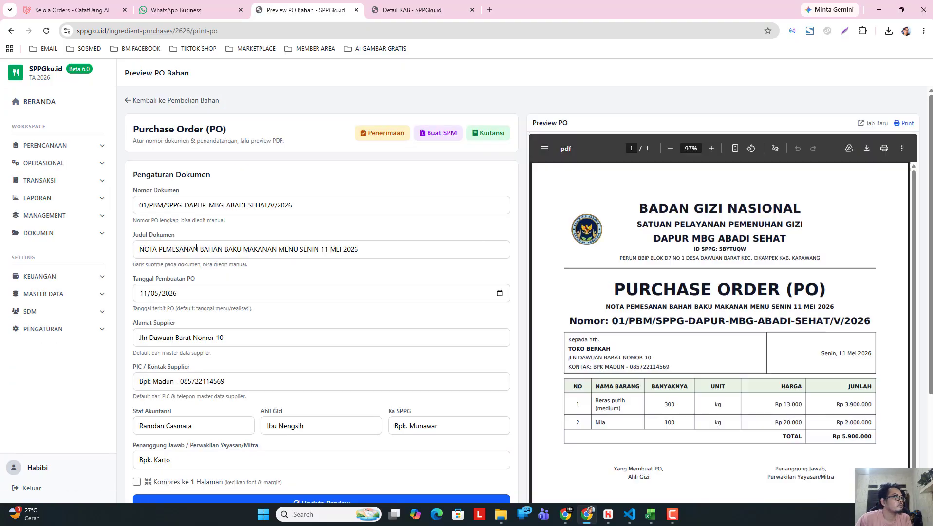
pyautogui.click(146, 207)
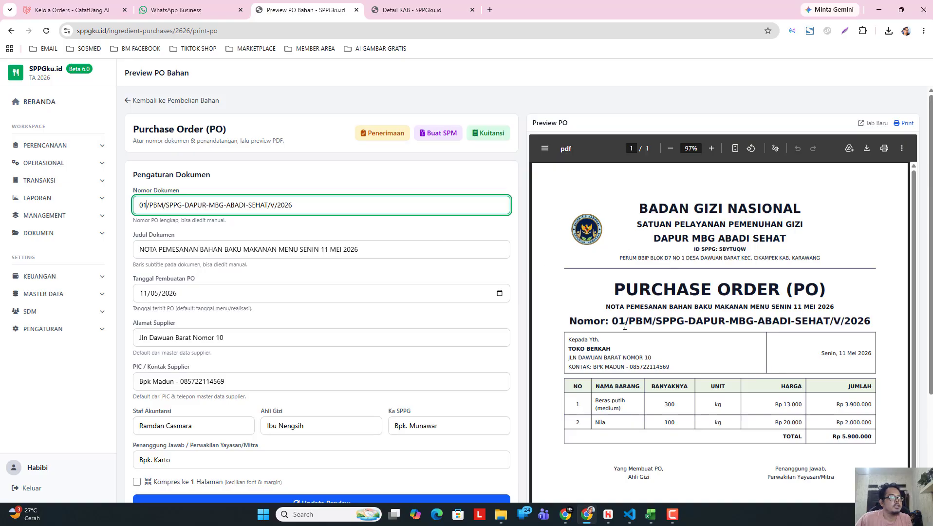
pyautogui.moveTo(612, 322); pyautogui.dragTo(878, 322)
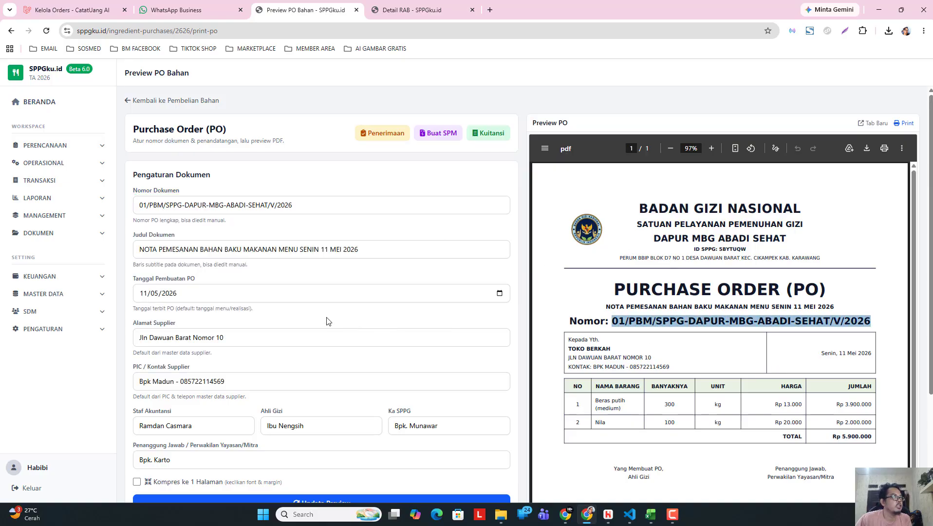
pyautogui.click(225, 204)
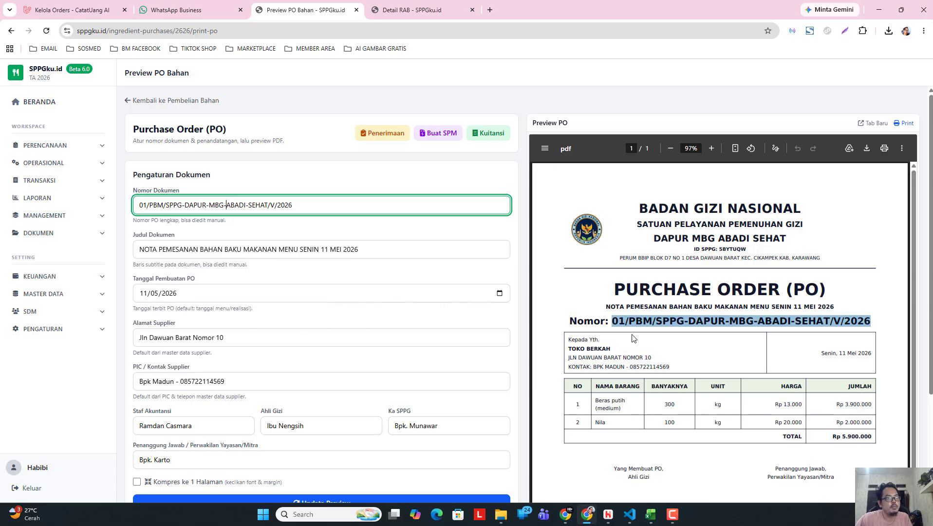
pyautogui.click(579, 292)
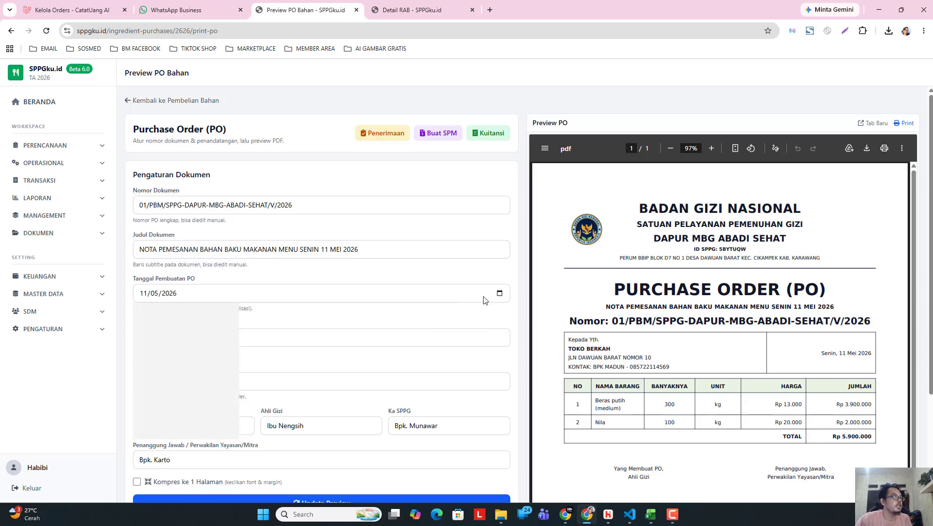
# Set the Toko Berkah PO's creation date to 10/05/2026, and update the preview to check the printed date
pyautogui.click(499, 293)
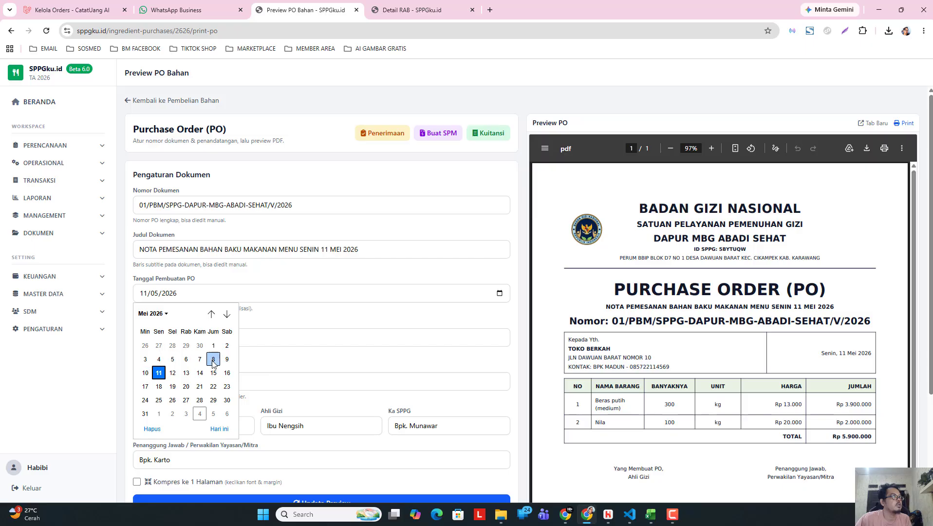
pyautogui.click(300, 280)
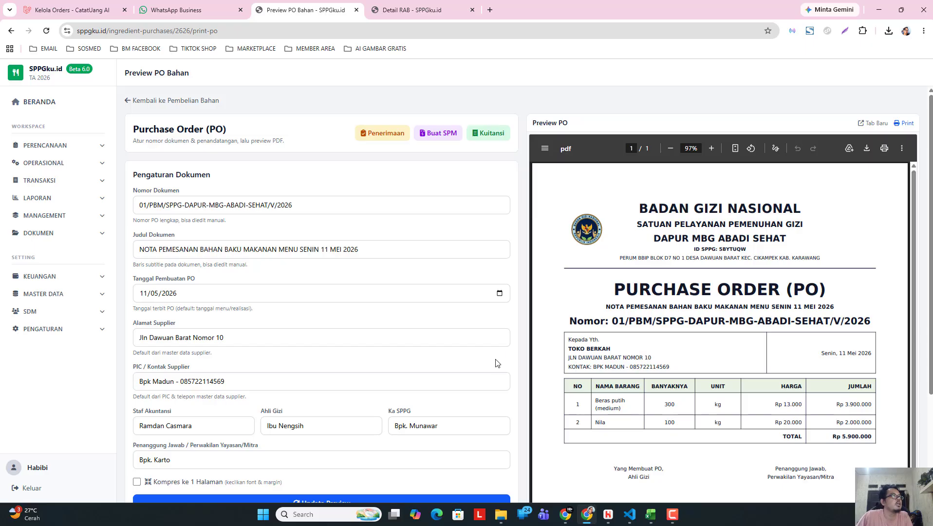
pyautogui.click(499, 294)
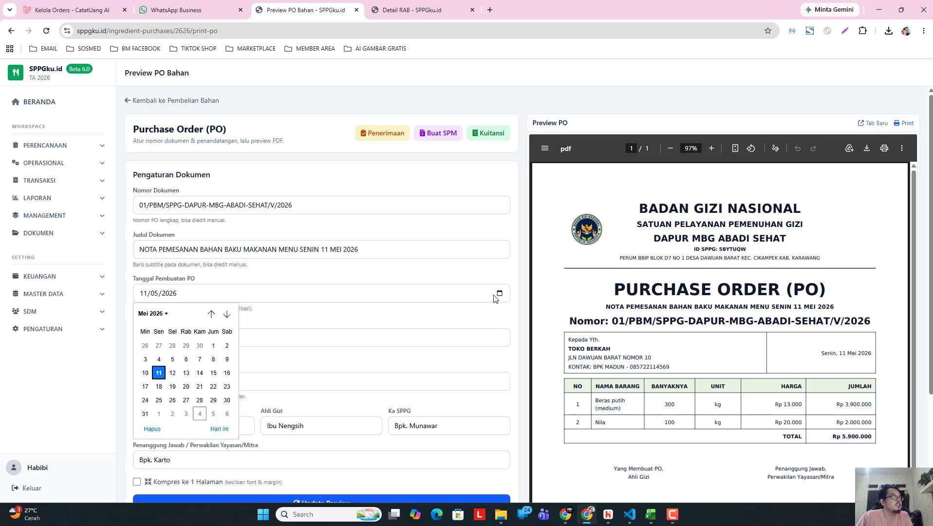
pyautogui.click(145, 372)
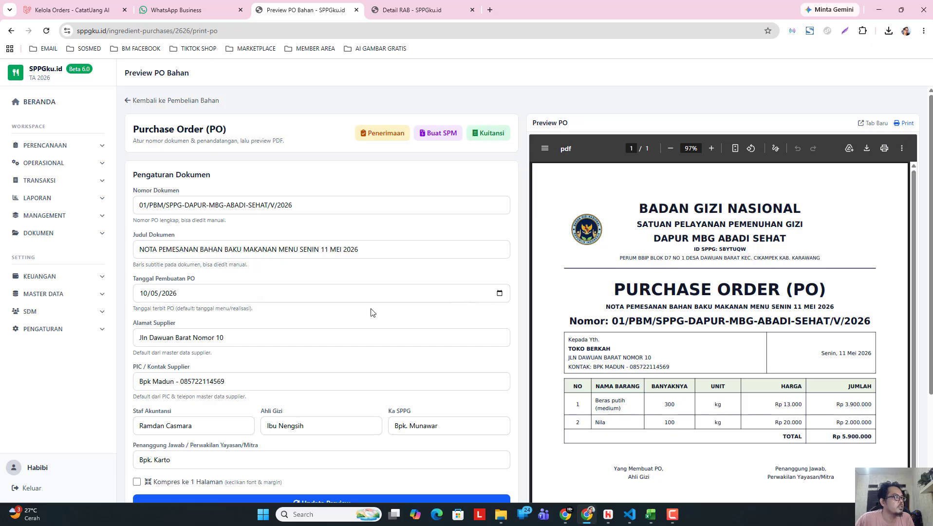
pyautogui.scroll(-1, 371, 313)
pyautogui.scroll(1, 292, 304)
pyautogui.scroll(-3, 287, 304)
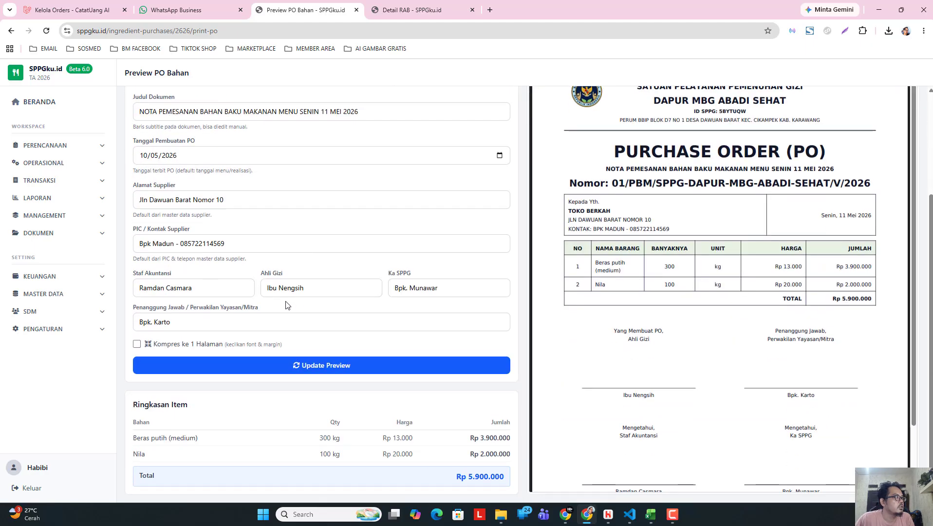
pyautogui.click(322, 370)
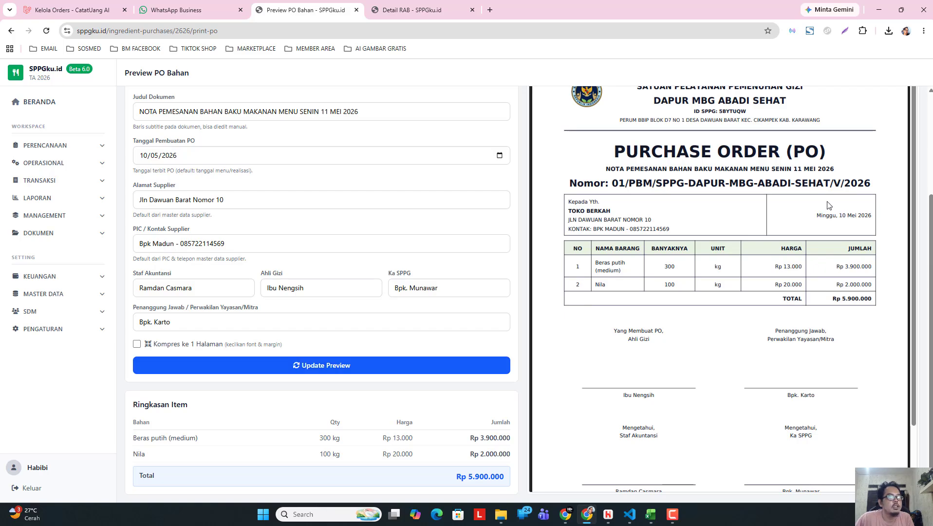
pyautogui.moveTo(816, 216); pyautogui.dragTo(862, 218)
pyautogui.scroll(2, 861, 218)
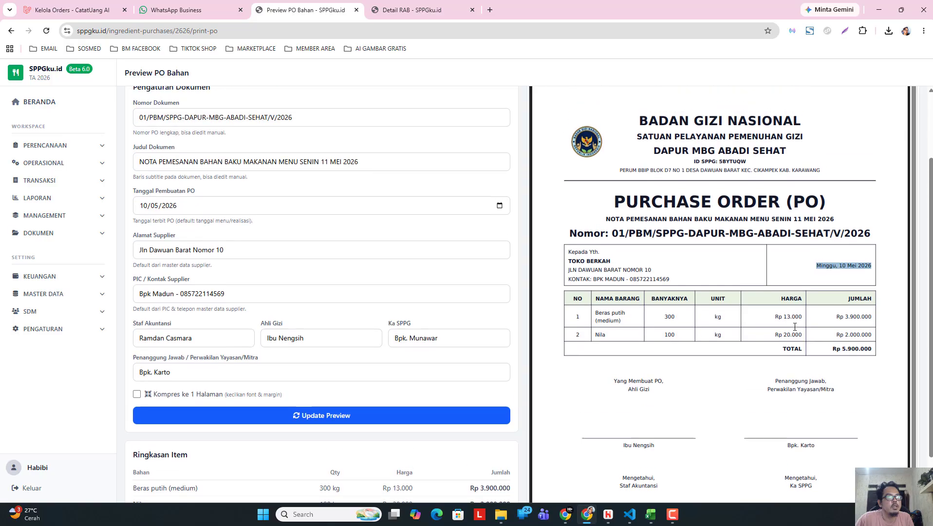
pyautogui.click(845, 313)
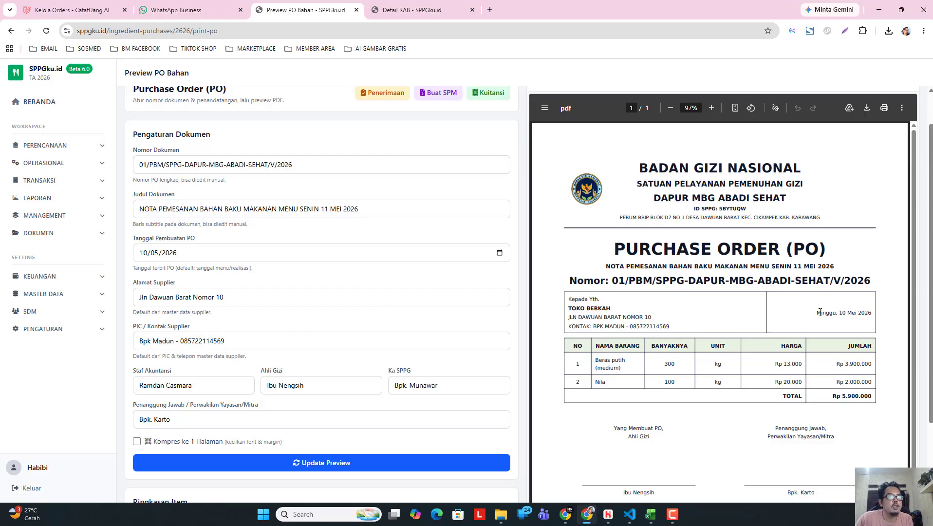
pyautogui.moveTo(817, 313); pyautogui.dragTo(872, 313)
pyautogui.click(852, 316)
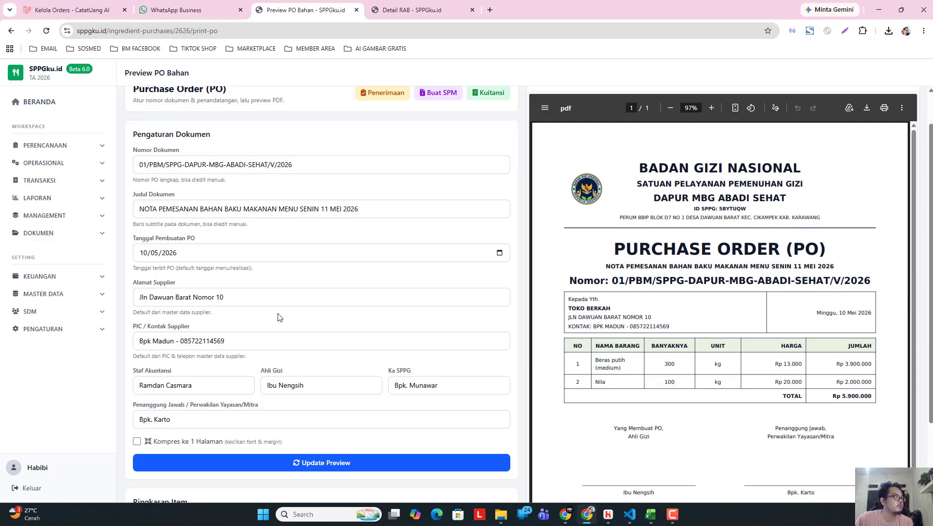
# Set the Toko Berkah PO's creation date back to 11/05/2026, and update the preview to check the printed date
pyautogui.click(499, 252)
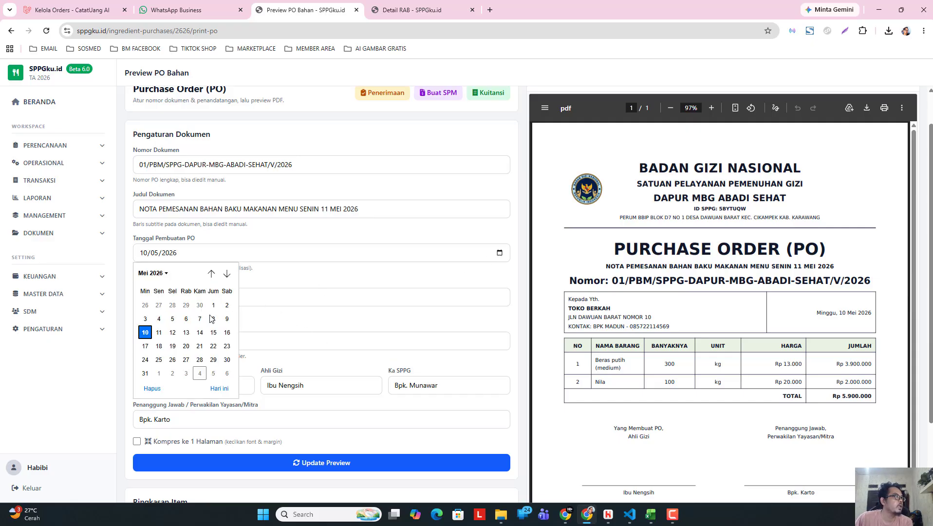
pyautogui.click(159, 333)
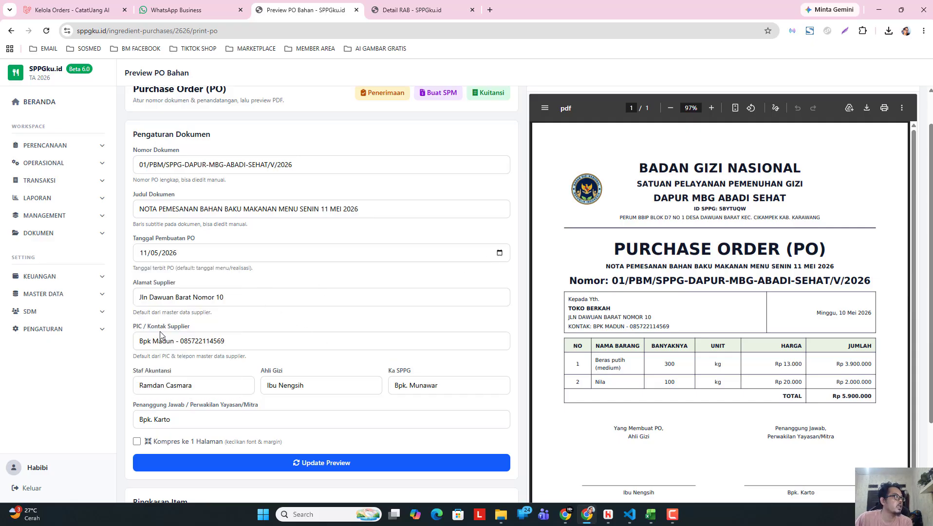
pyautogui.click(331, 466)
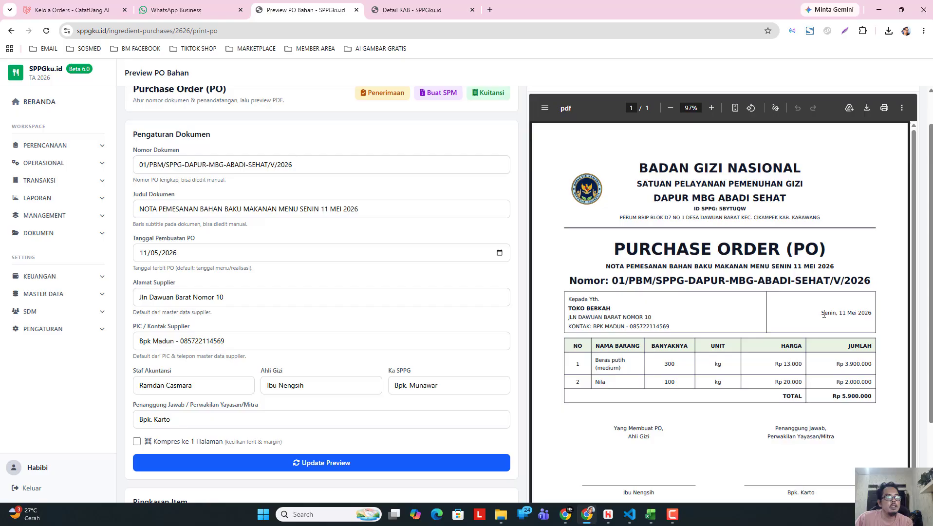
pyautogui.moveTo(824, 313); pyautogui.dragTo(874, 314)
pyautogui.click(847, 318)
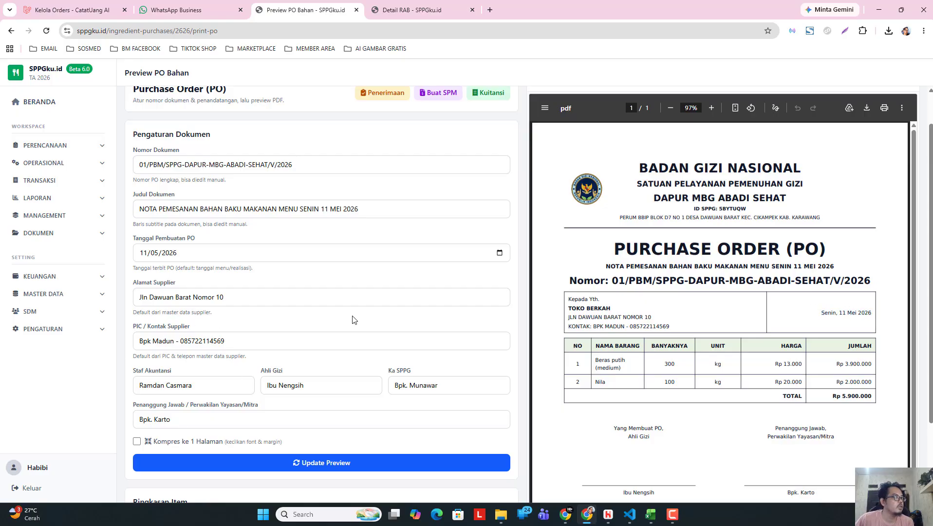
# Review the Toko Berkah PO's document settings and item summary, and view its print preview without printing
pyautogui.scroll(-1, 354, 317)
pyautogui.scroll(2, 348, 315)
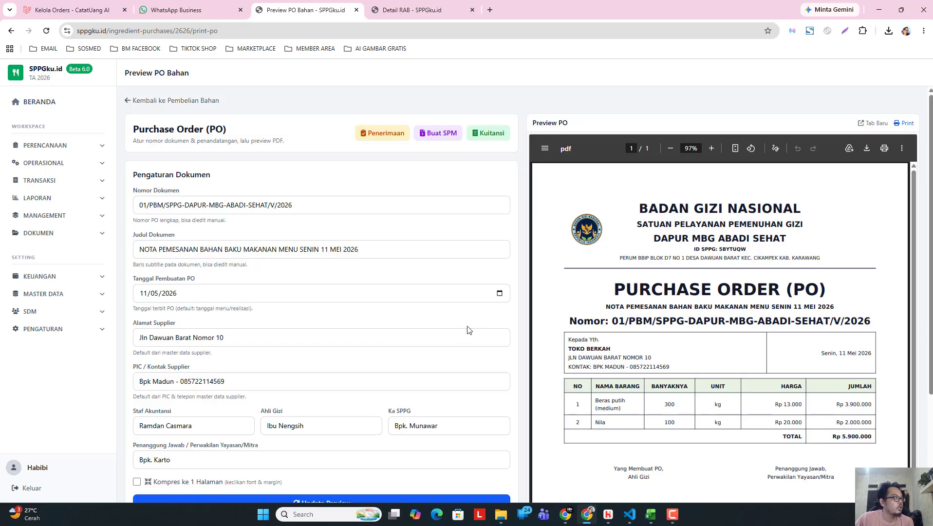
pyautogui.scroll(-2, 430, 351)
pyautogui.scroll(-1, 431, 352)
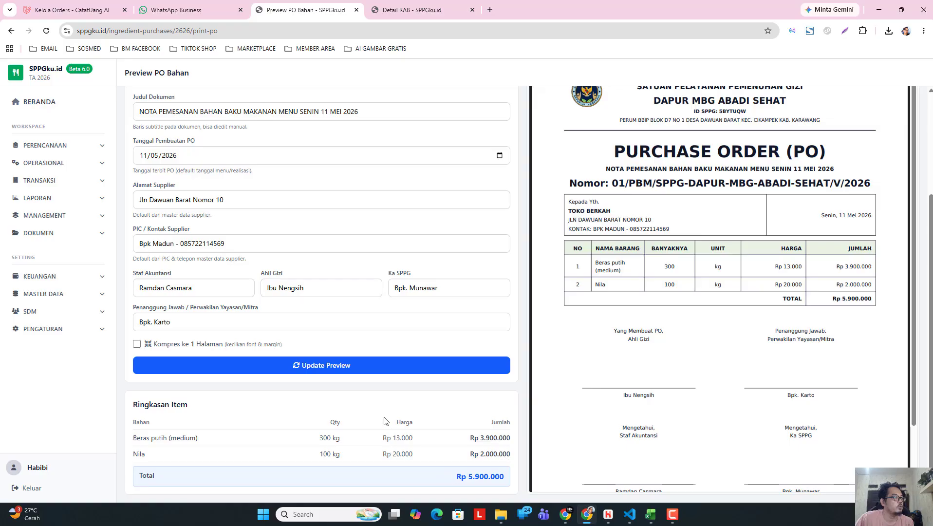
pyautogui.scroll(3, 650, 276)
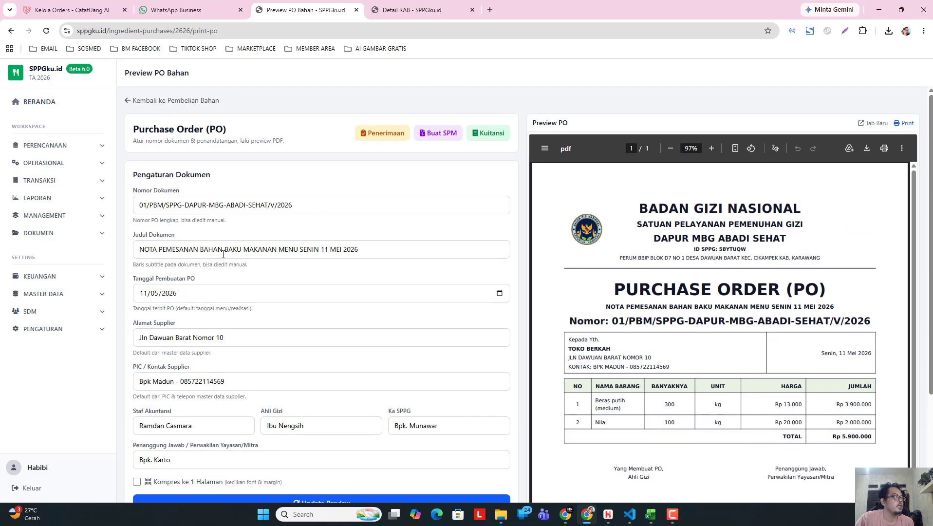
pyautogui.scroll(-3, 390, 293)
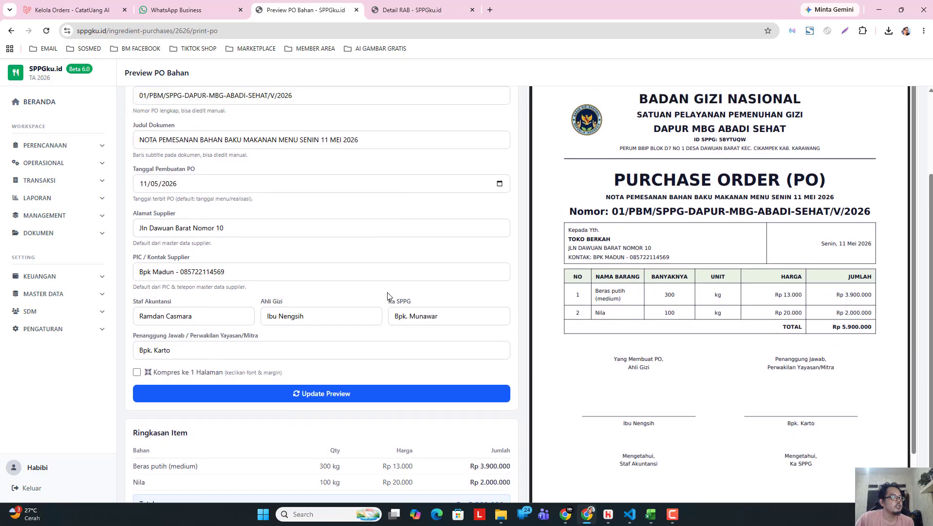
pyautogui.scroll(3, 390, 296)
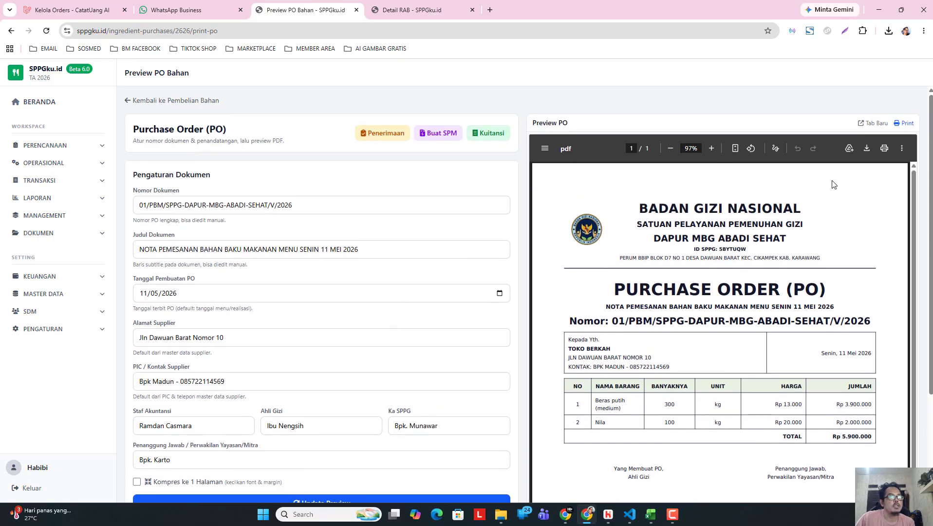
pyautogui.click(884, 148)
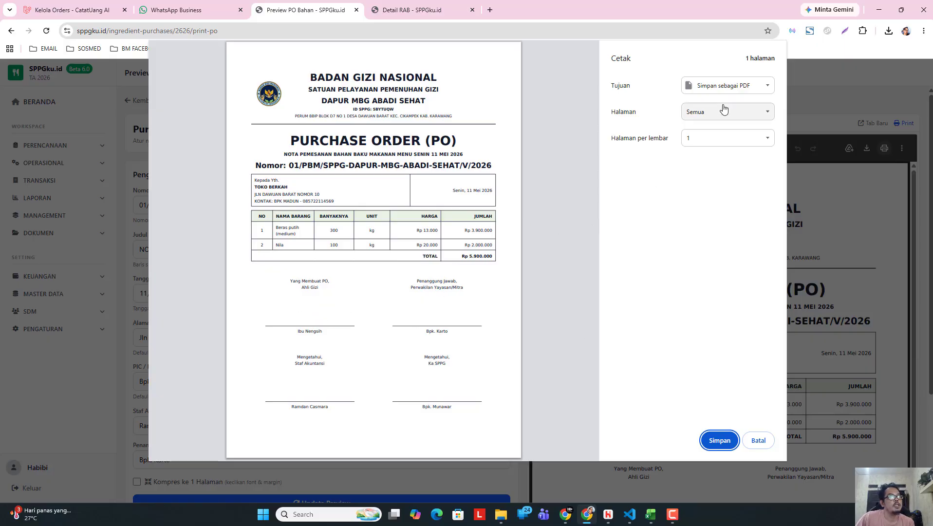
pyautogui.click(757, 440)
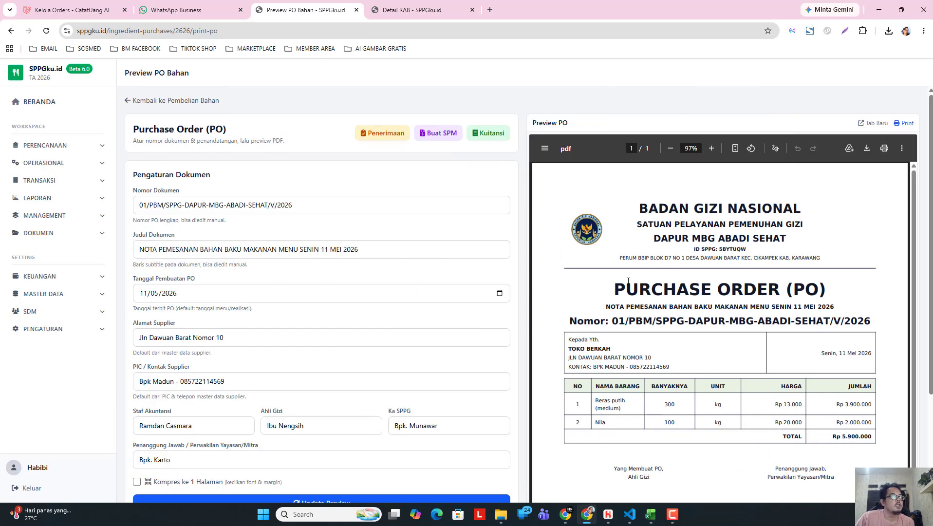
# Open the goods receipt document (Bukti Penerimaan Barang) for the Toko Berkah PO and set its receipt date to 11/05/2026
pyautogui.click(383, 135)
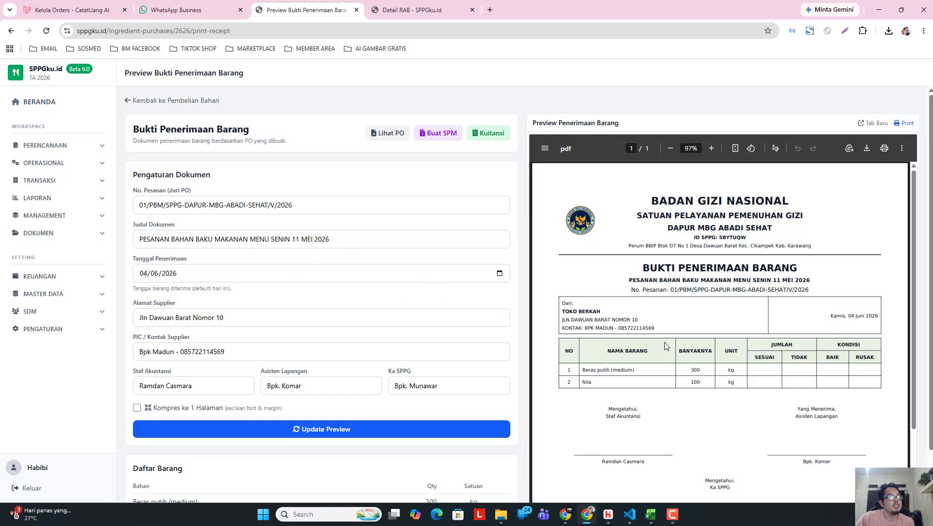
pyautogui.click(500, 273)
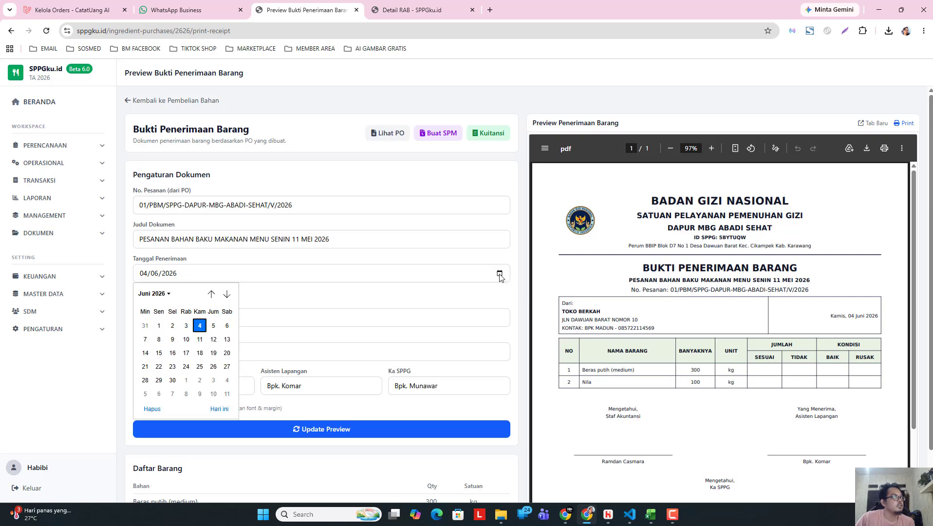
pyautogui.click(163, 294)
pyautogui.click(145, 339)
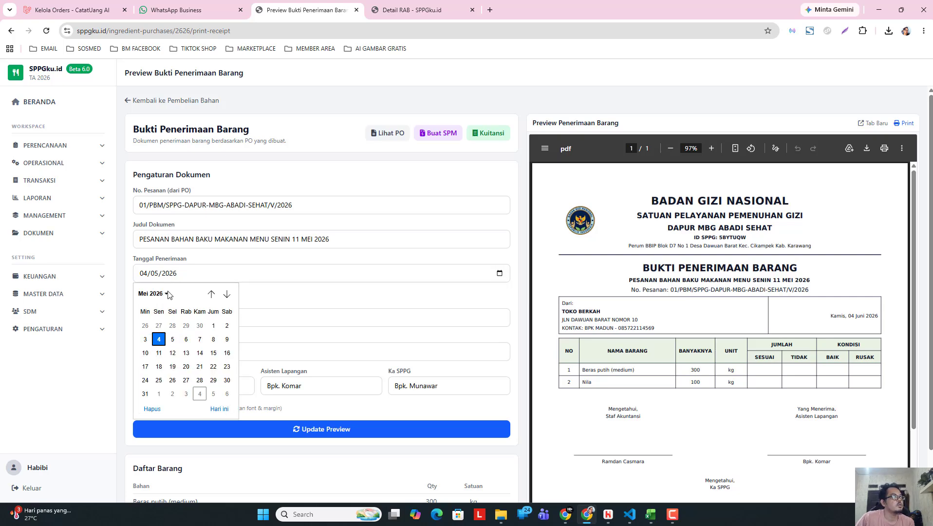
pyautogui.click(158, 352)
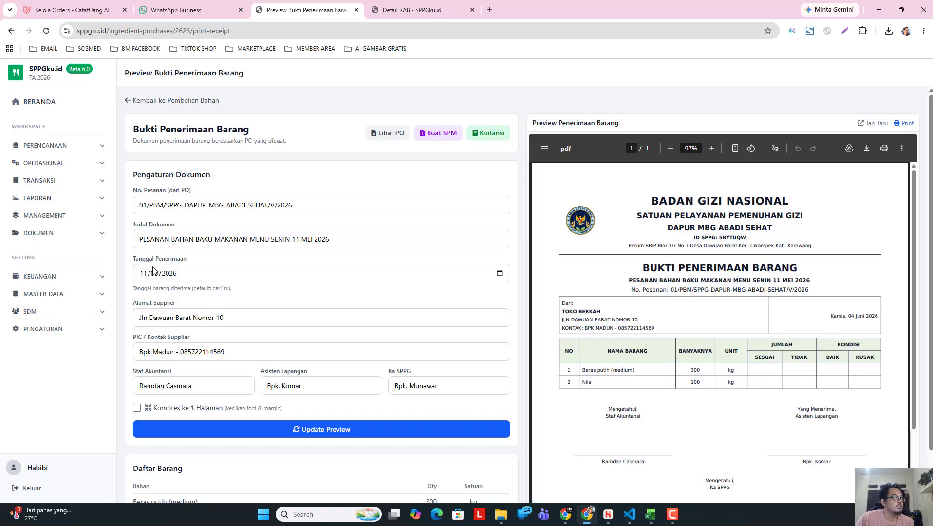
# Update the goods receipt preview with the new receipt date, and check the date printed on the document
pyautogui.click(320, 436)
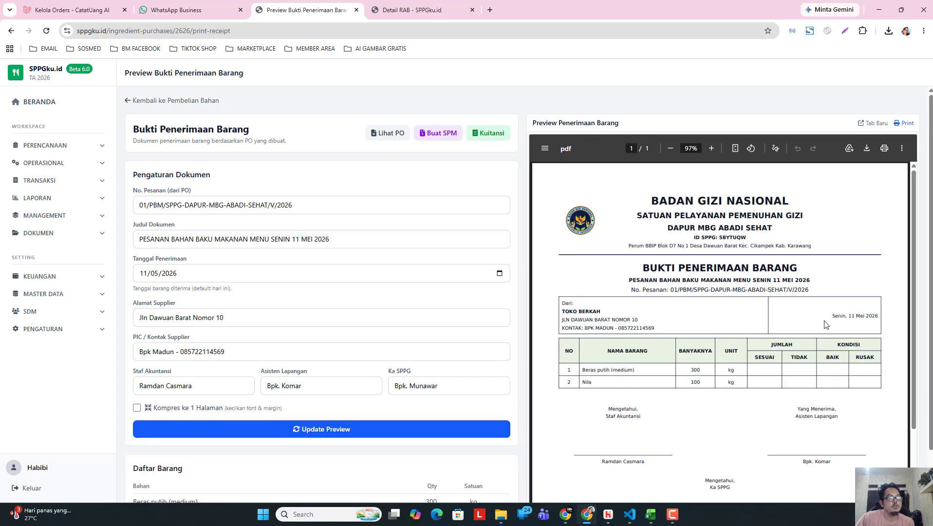
pyautogui.moveTo(832, 317); pyautogui.dragTo(877, 315)
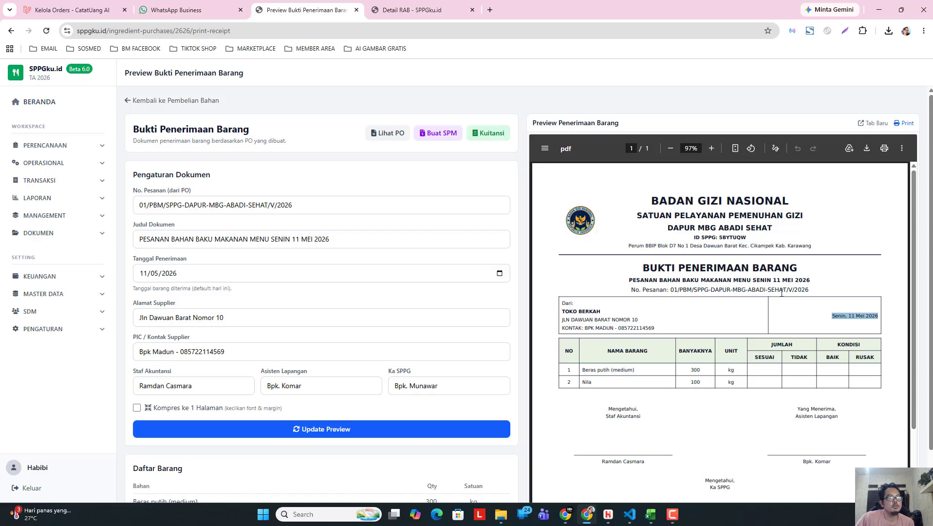
pyautogui.click(754, 278)
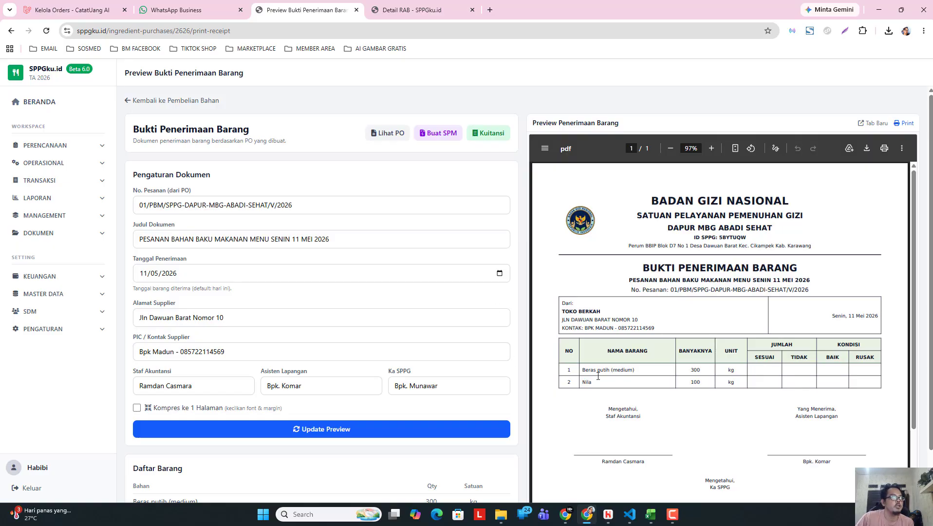
# View the goods receipt's print preview without printing, and check its item table and signature section
pyautogui.click(885, 154)
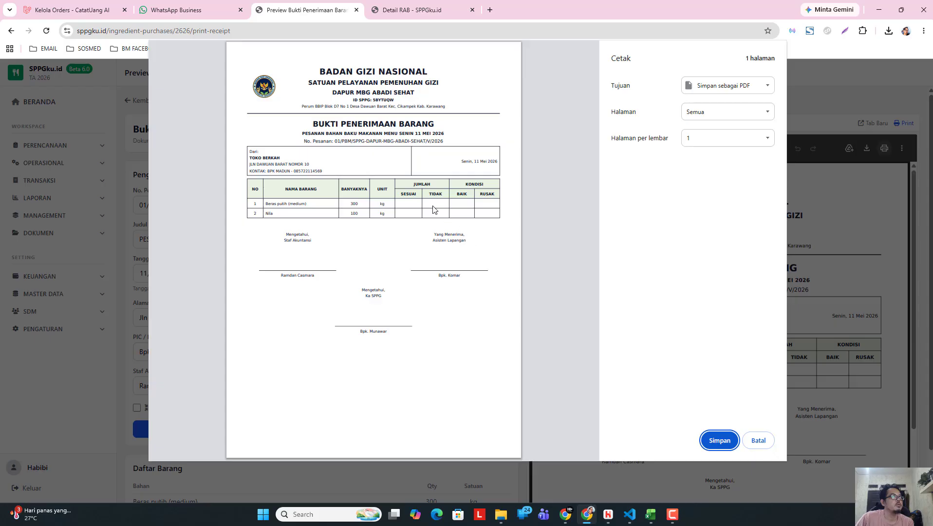
pyautogui.click(758, 441)
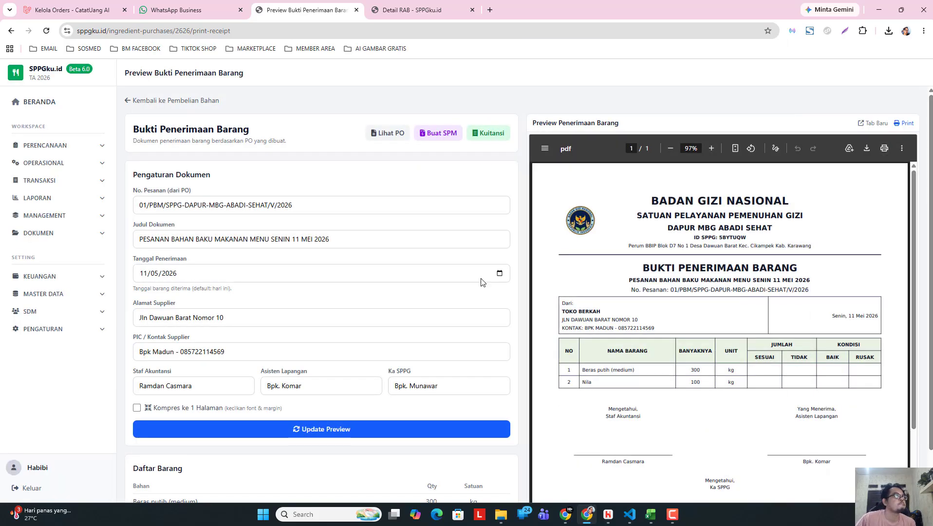
pyautogui.scroll(-5, 591, 316)
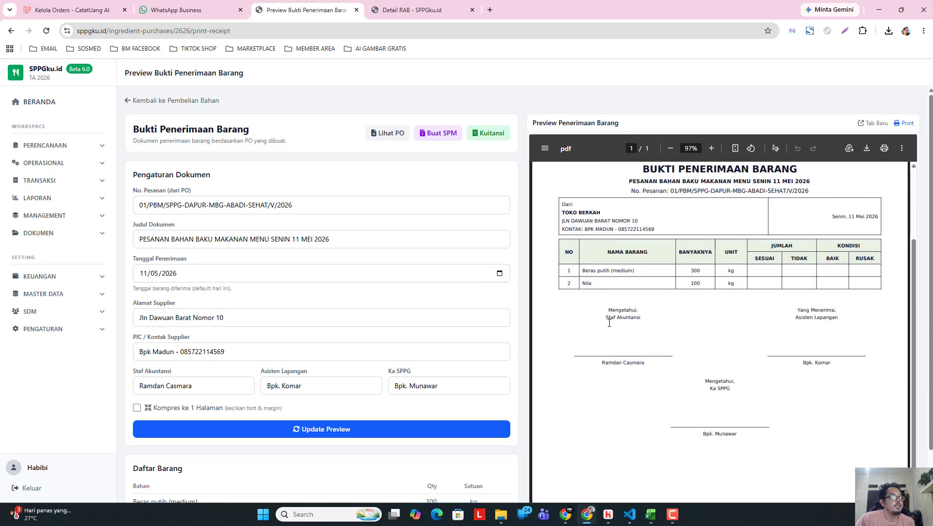
pyautogui.scroll(5, 608, 337)
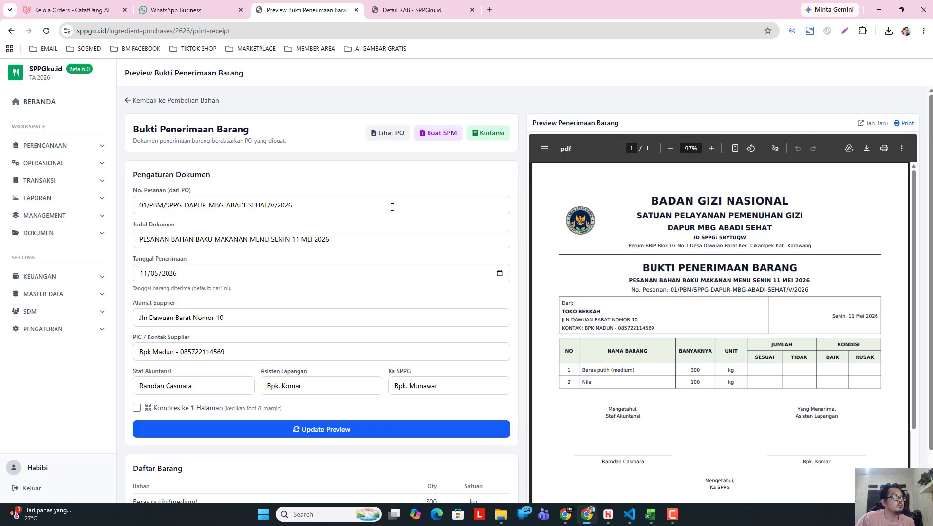
# Start a new payment order (SPM) from the Toko Berkah goods receipt and set the SPM date to 11/05/2026
pyautogui.click(437, 136)
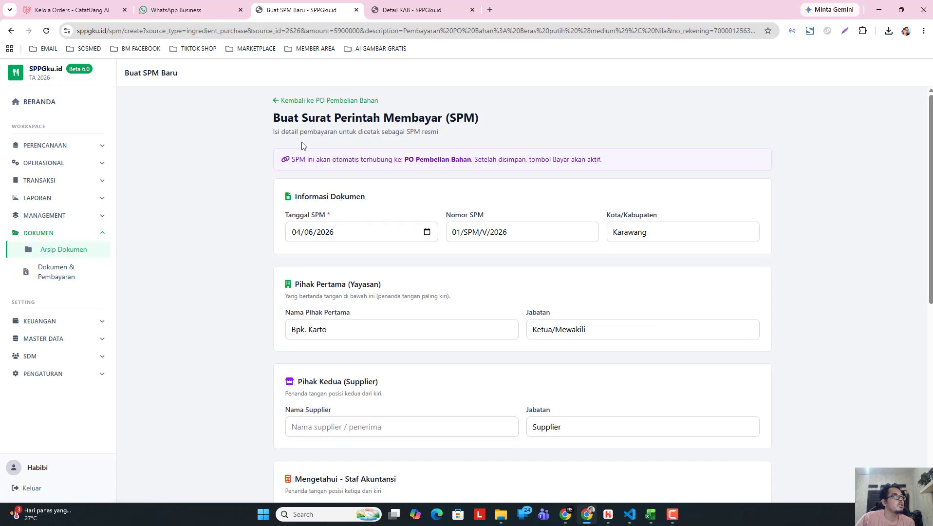
pyautogui.click(427, 233)
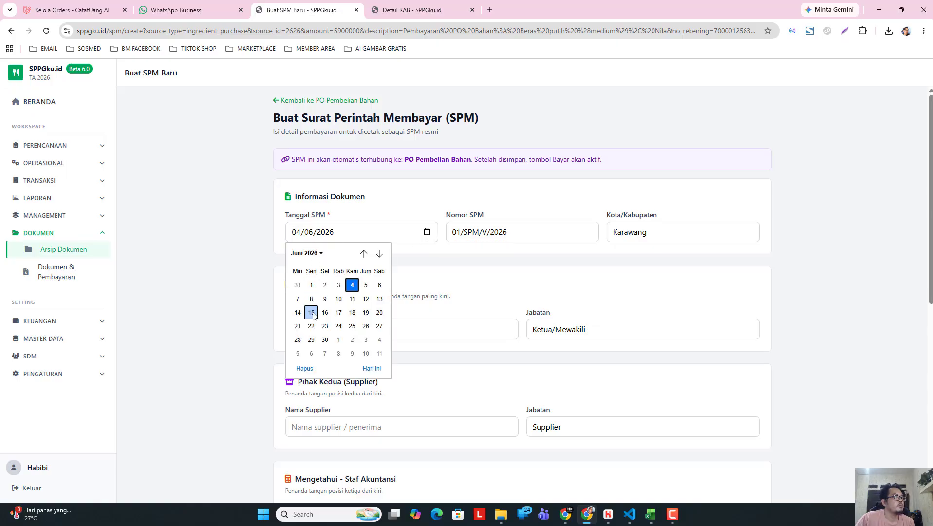
pyautogui.click(306, 253)
pyautogui.click(298, 298)
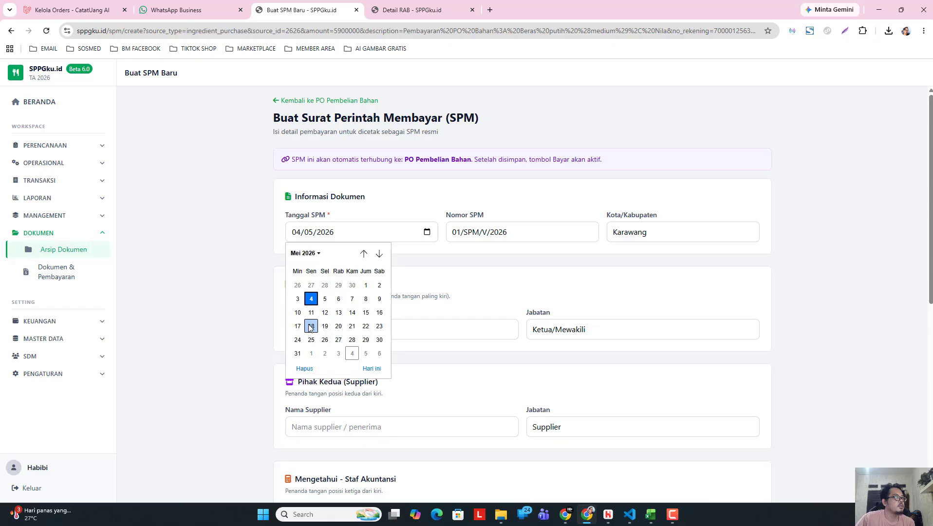
pyautogui.click(311, 313)
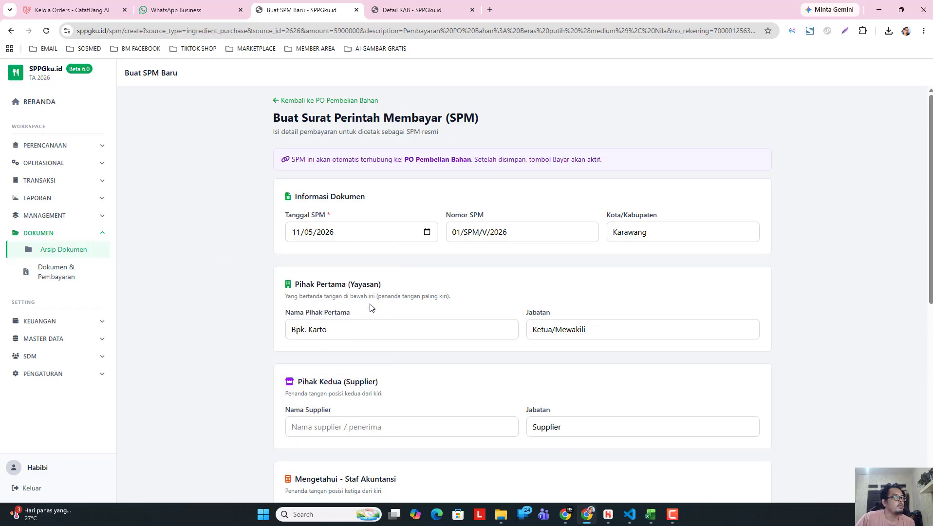
# Enter the supplier's name as the second party (Pihak Kedua) of the SPM, keeping the position as Supplier
pyautogui.scroll(-4, 414, 318)
pyautogui.click(356, 232)
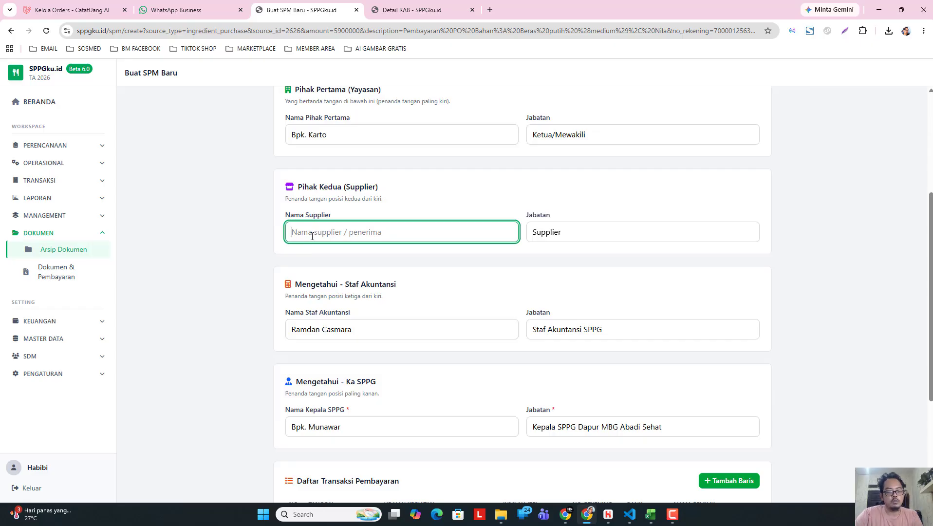
pyautogui.write('Ujang')
pyautogui.click(219, 314)
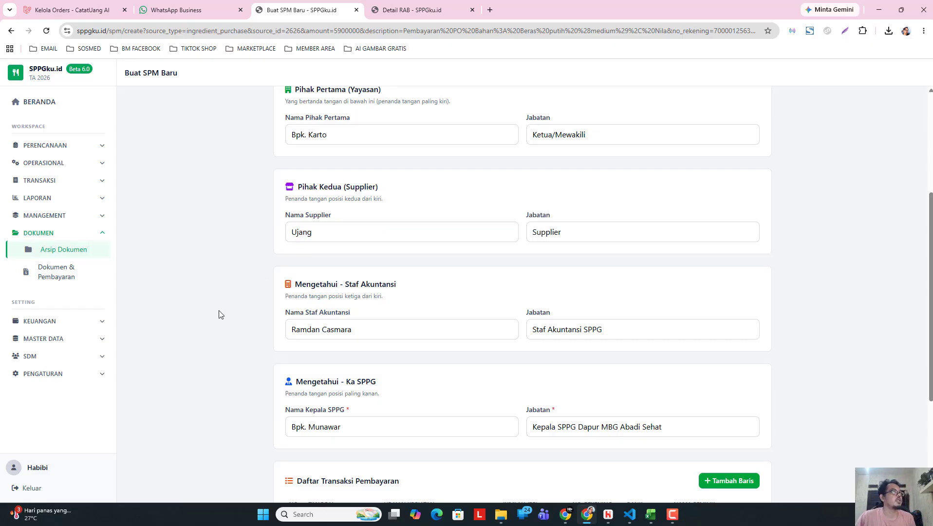
pyautogui.click(609, 228)
pyautogui.click(532, 231)
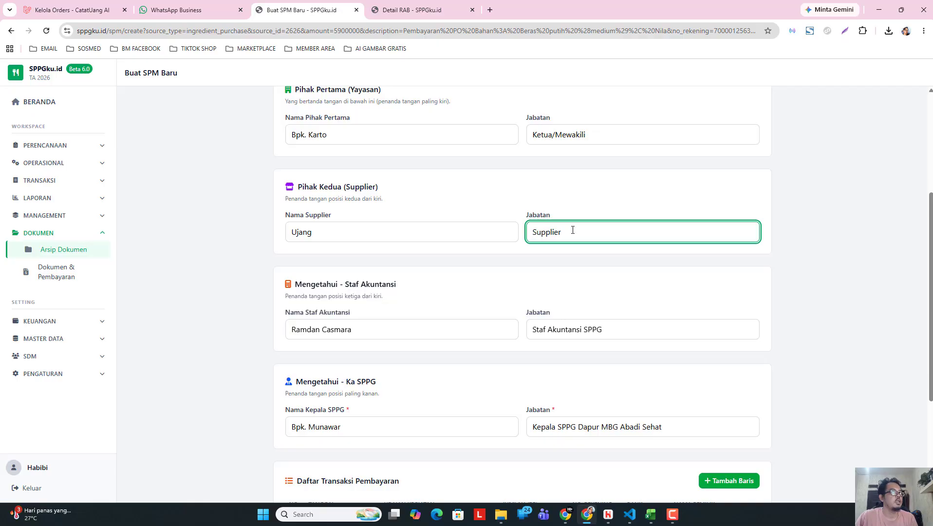
# Set the date of the payment transaction row in the SPM to 11/05/2026
pyautogui.scroll(-1, 472, 363)
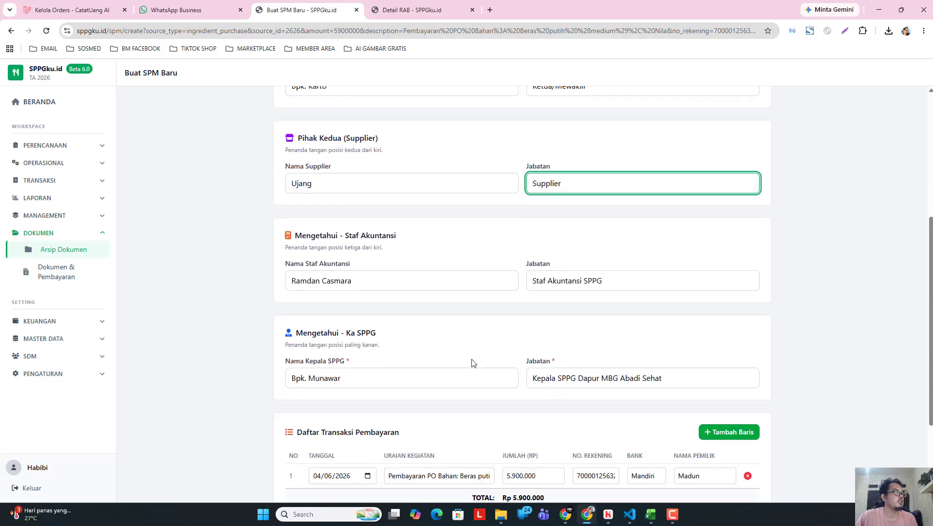
pyautogui.scroll(-3, 472, 363)
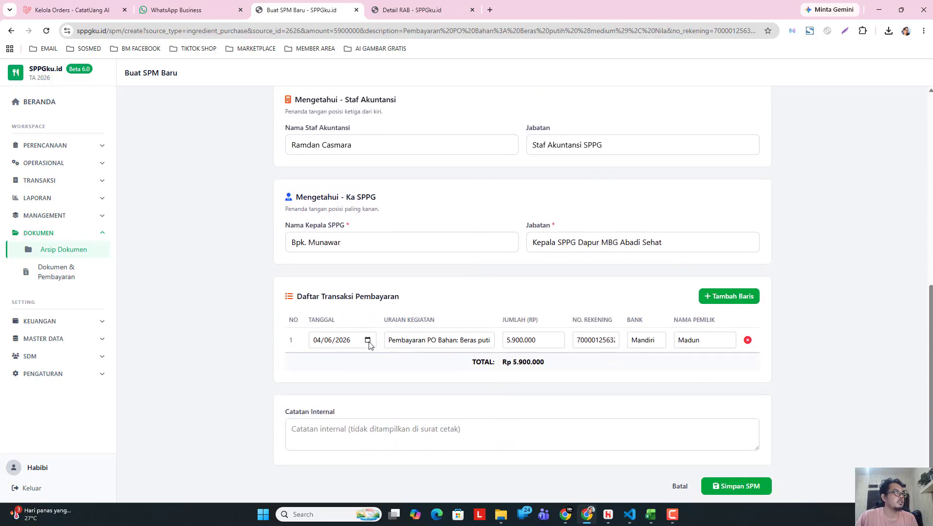
pyautogui.click(368, 340)
pyautogui.click(339, 361)
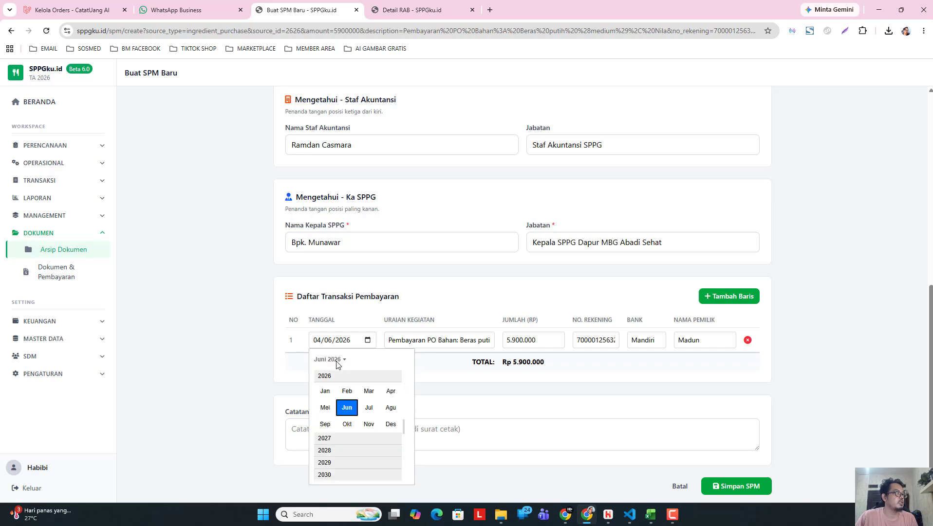
pyautogui.click(325, 408)
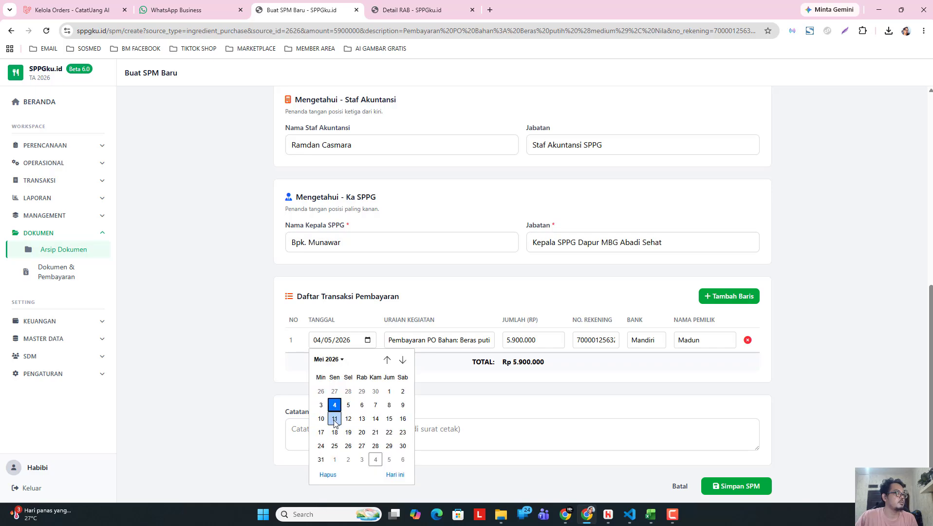
pyautogui.click(335, 418)
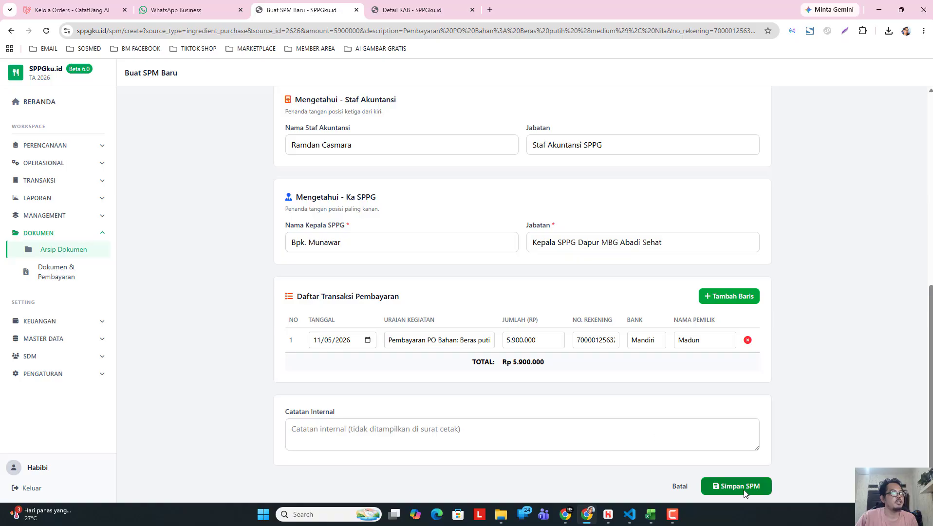
# Review the completed SPM form and save the payment order
pyautogui.scroll(8, 617, 428)
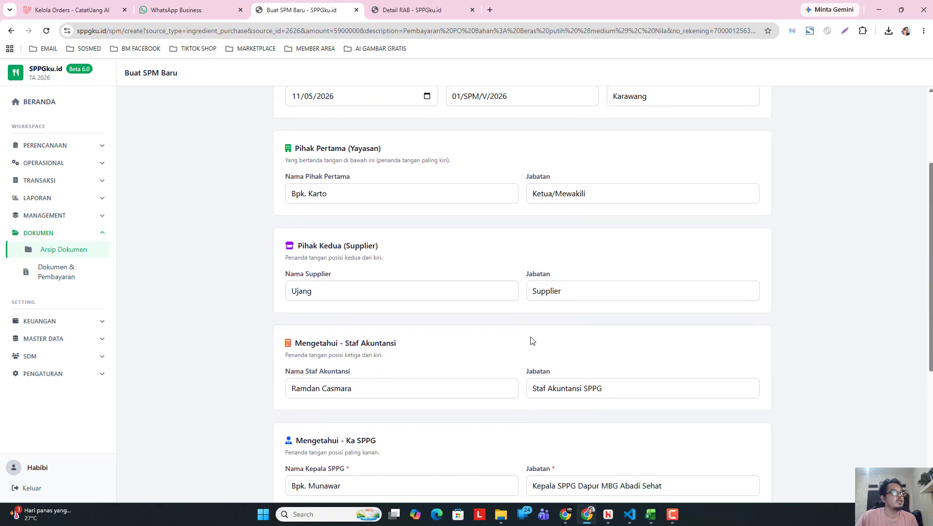
pyautogui.scroll(-6, 527, 336)
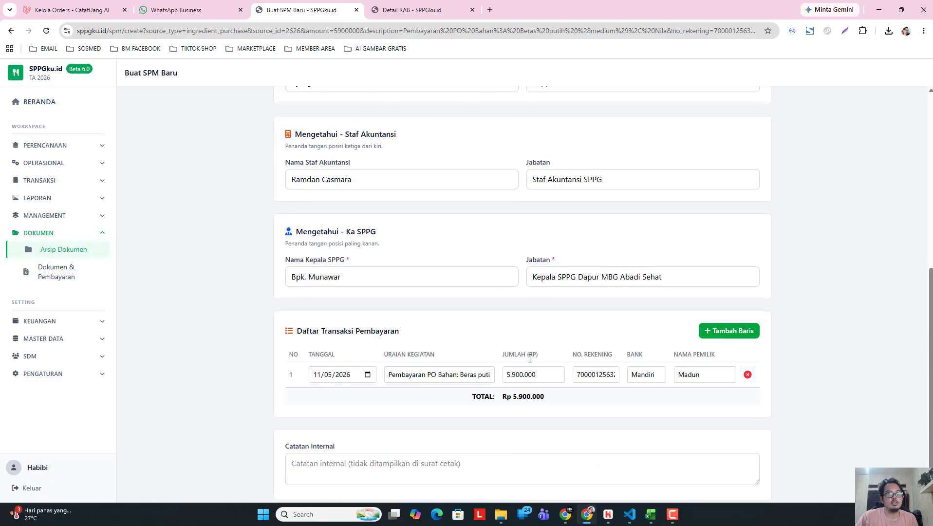
pyautogui.scroll(-2, 530, 366)
pyautogui.click(731, 487)
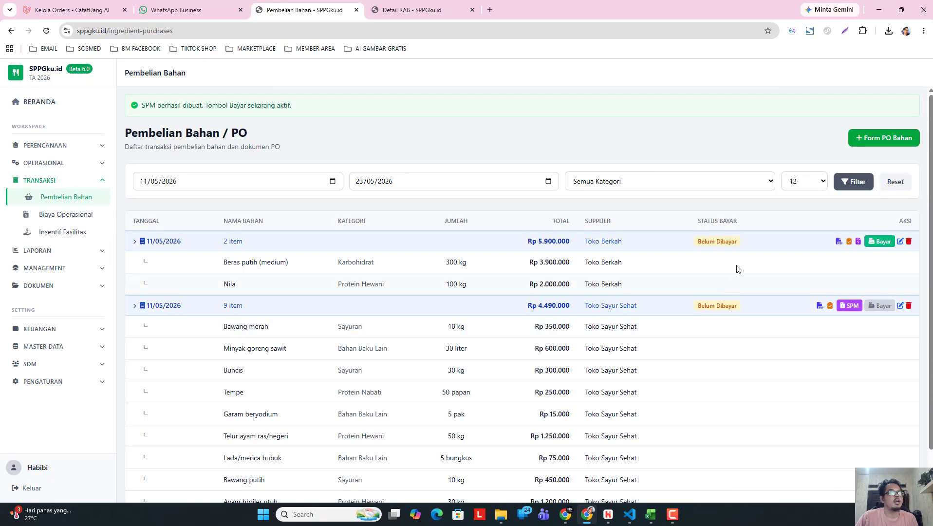
# Collapse the item details of the Toko Berkah and Toko Sayur Sehat purchase orders in the purchase list
pyautogui.click(759, 247)
pyautogui.click(759, 247)
pyautogui.click(660, 246)
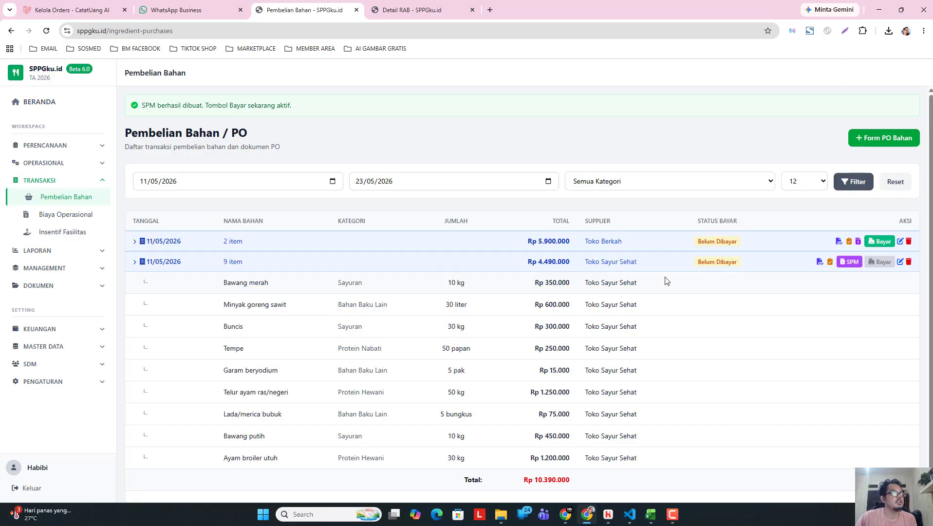
pyautogui.click(664, 264)
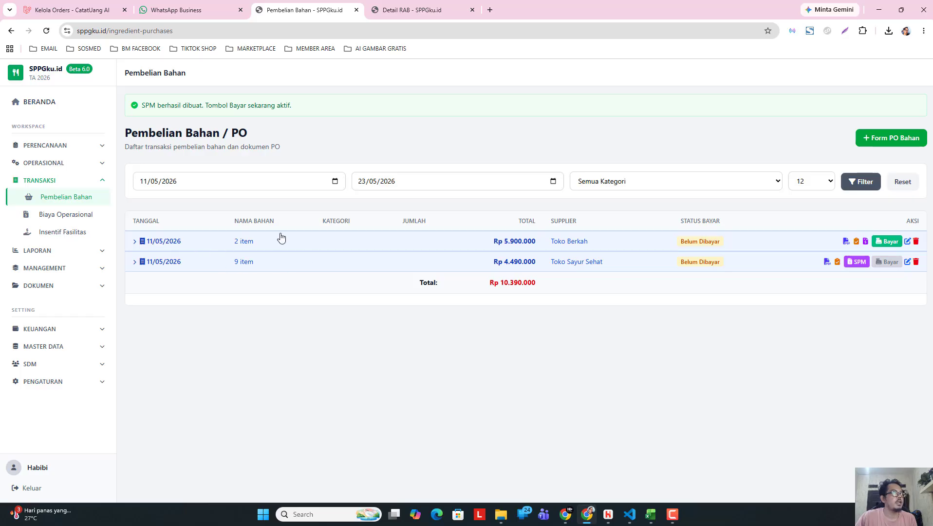
# Open the saved SPM document of the Toko Berkah PO and examine its details, payment table and signatures in the preview
pyautogui.click(866, 242)
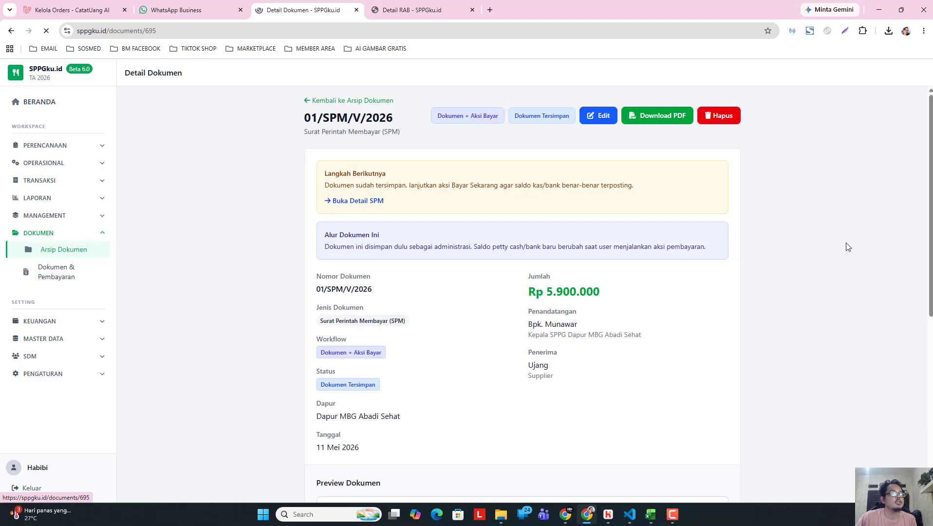
pyautogui.scroll(-5, 505, 268)
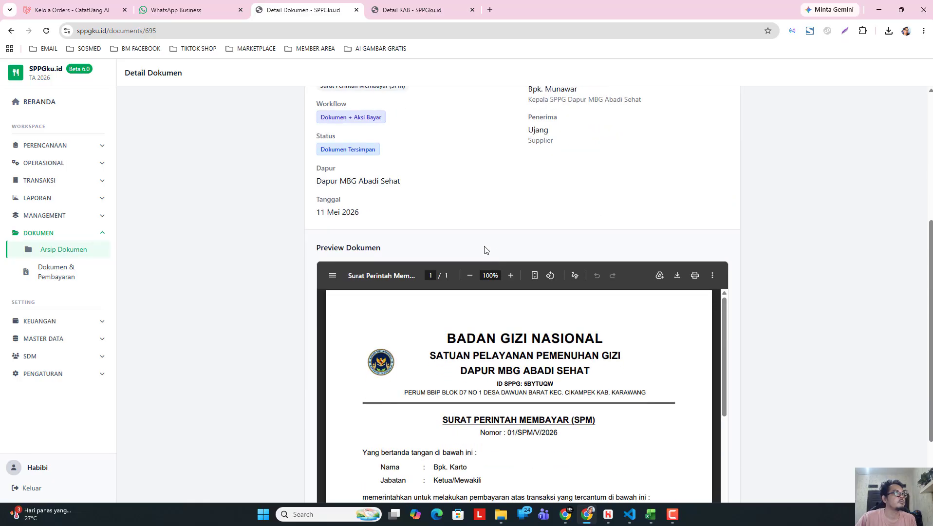
pyautogui.scroll(5, 475, 189)
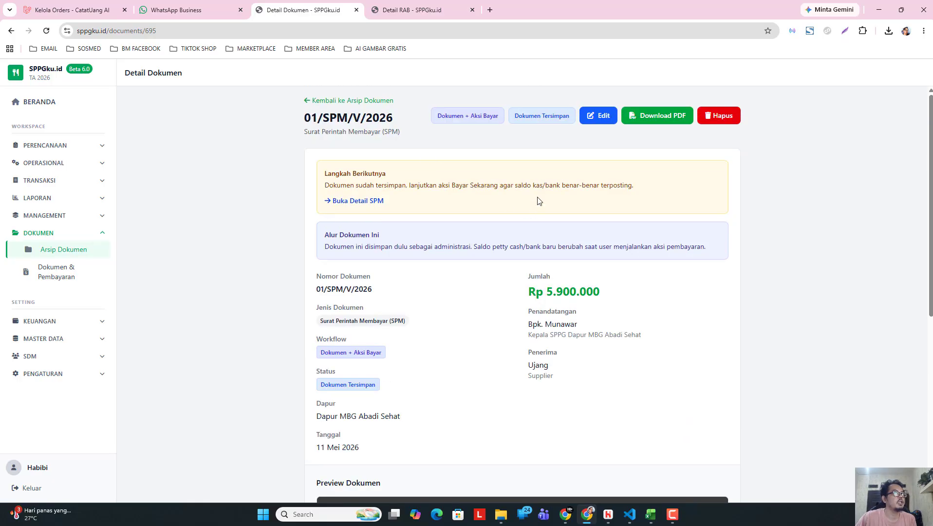
pyautogui.scroll(-2, 556, 241)
pyautogui.scroll(-5, 554, 242)
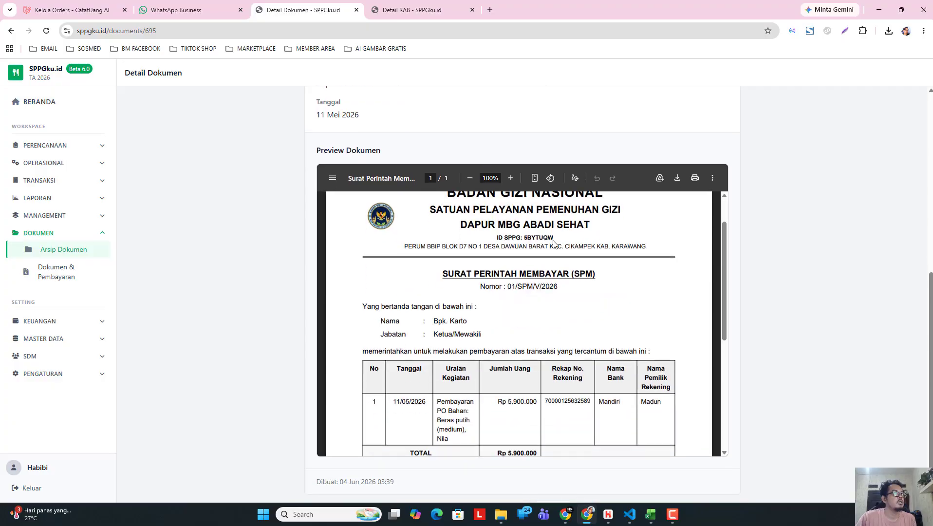
pyautogui.scroll(5, 459, 259)
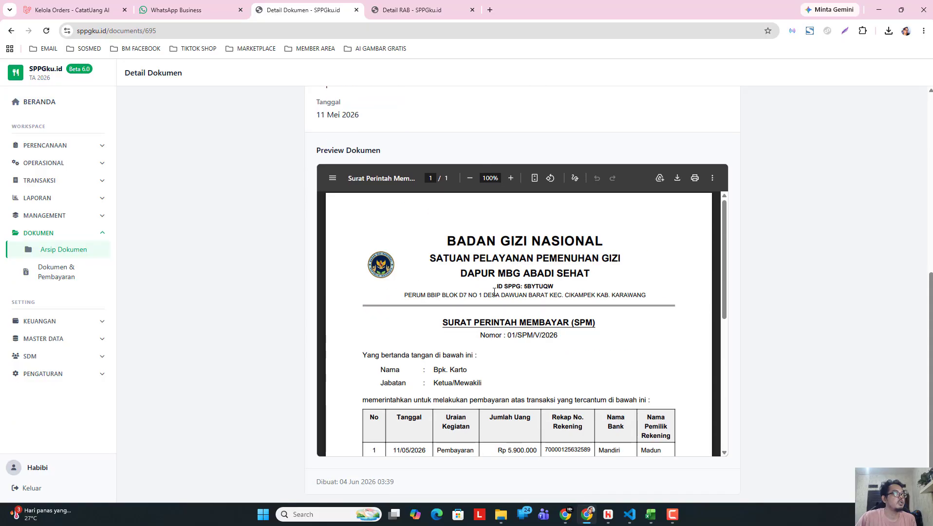
pyautogui.scroll(-1, 517, 310)
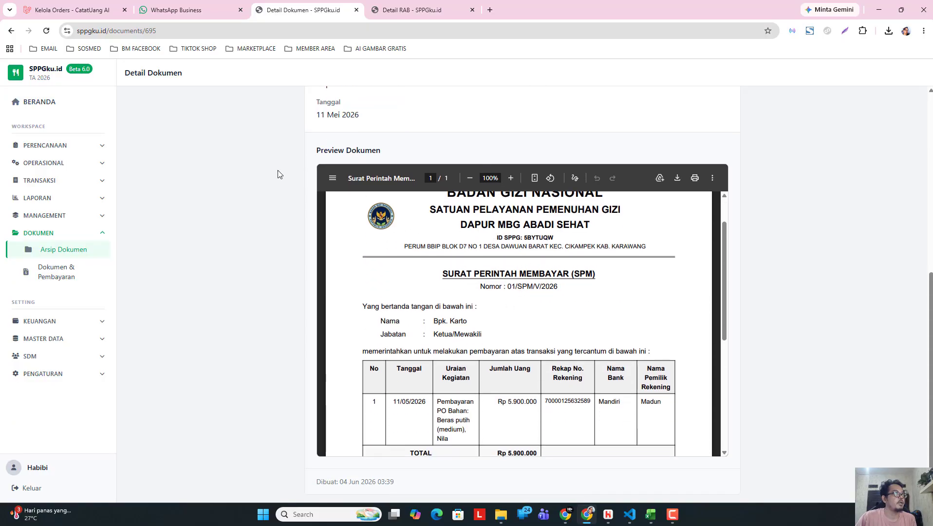
pyautogui.scroll(-2, 372, 259)
pyautogui.scroll(-2, 372, 259)
pyautogui.scroll(1, 636, 222)
pyautogui.scroll(-1, 900, 291)
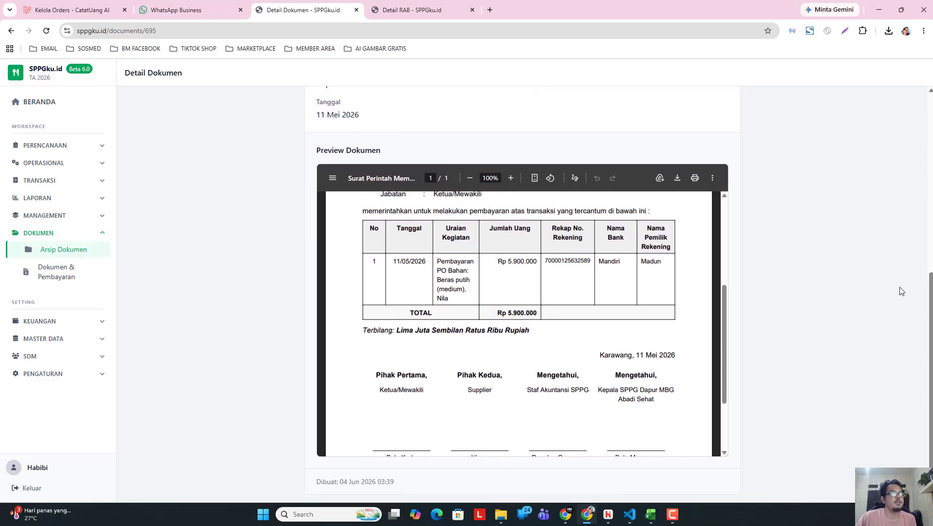
pyautogui.scroll(-2, 577, 312)
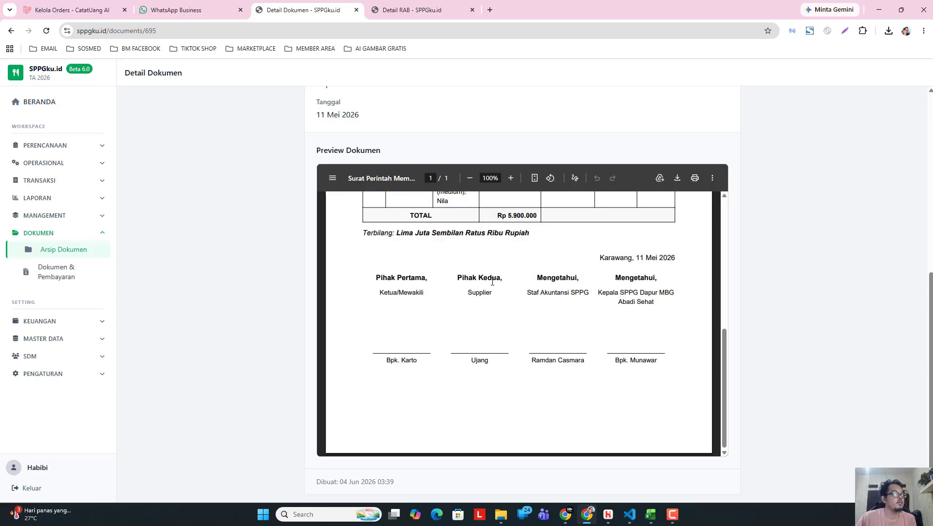
pyautogui.scroll(3, 606, 309)
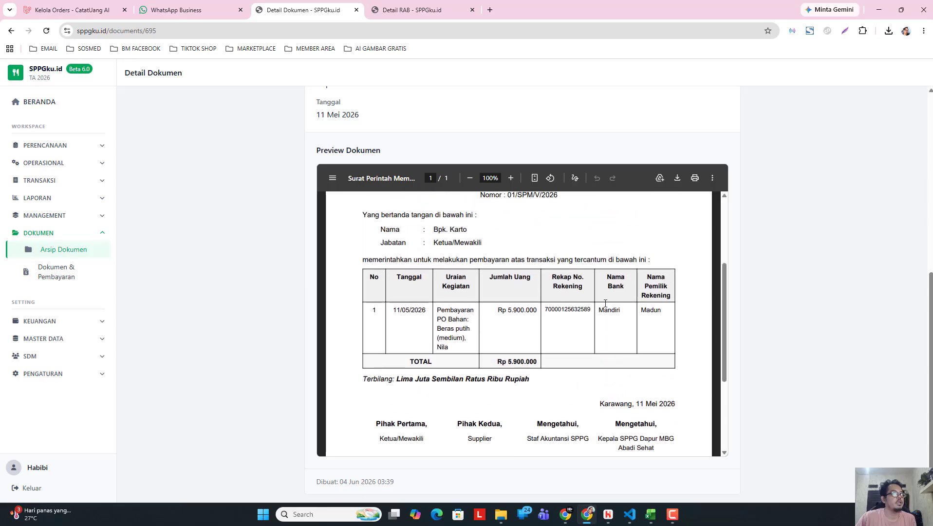
# View the SPM's print preview without printing, and return to the document's status and next-step information
pyautogui.click(694, 178)
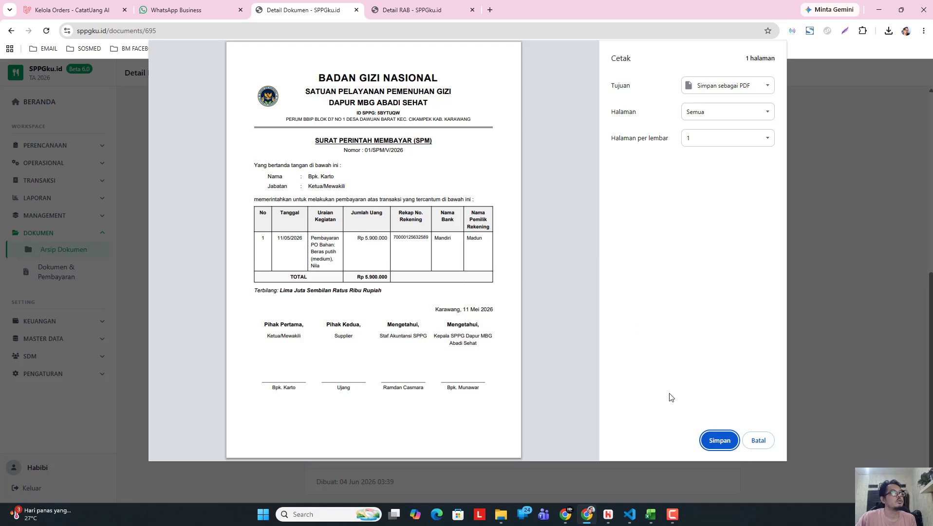
pyautogui.click(750, 445)
pyautogui.scroll(2, 597, 332)
pyautogui.scroll(9, 597, 332)
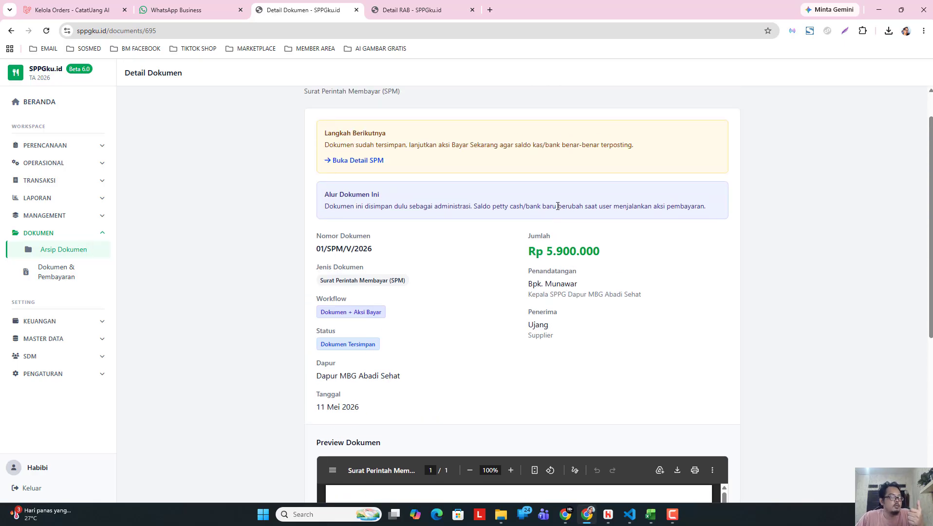
# Return to the ingredient purchase list and open the payment receipt form for the Toko Berkah purchase order
pyautogui.scroll(2, 558, 206)
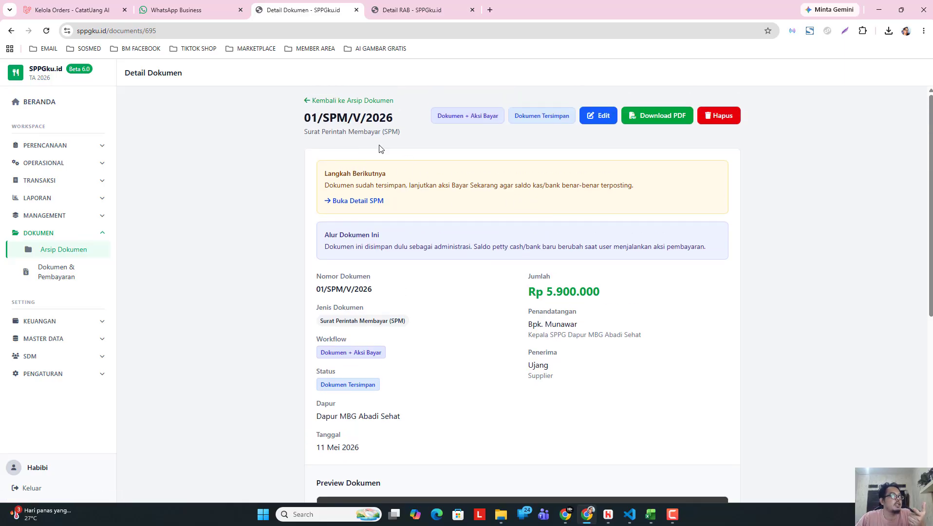
pyautogui.click(349, 101)
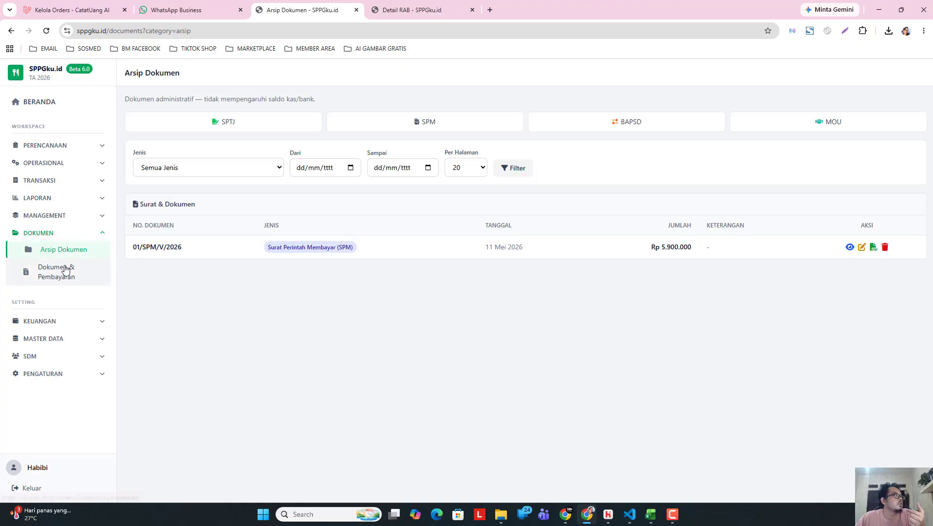
pyautogui.click(58, 181)
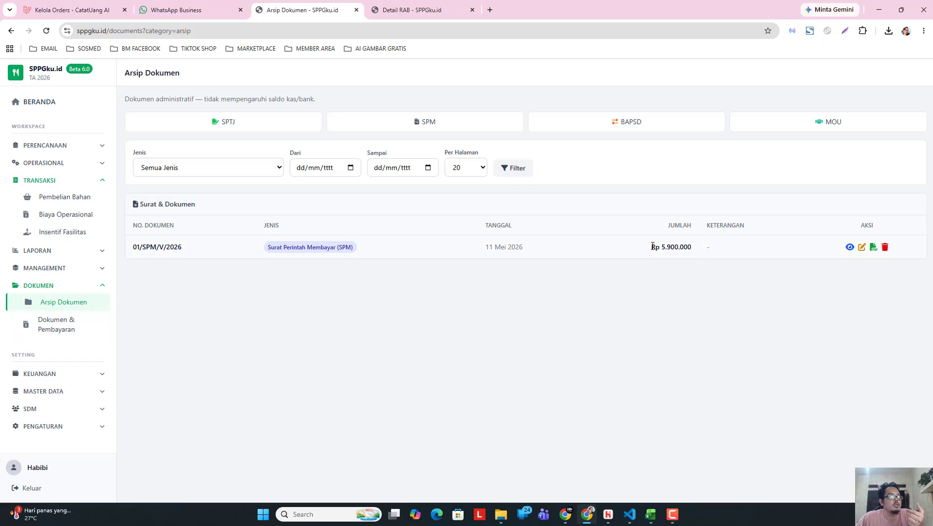
pyautogui.click(63, 198)
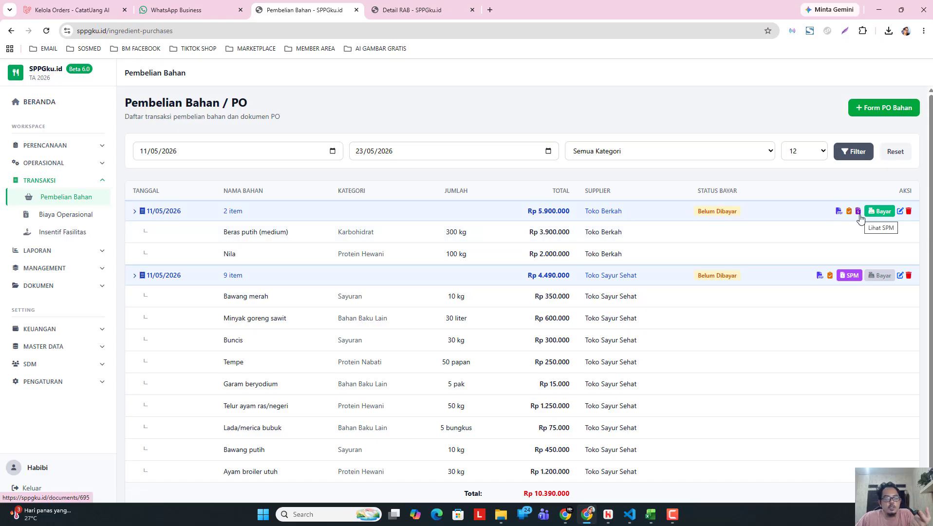
pyautogui.click(880, 218)
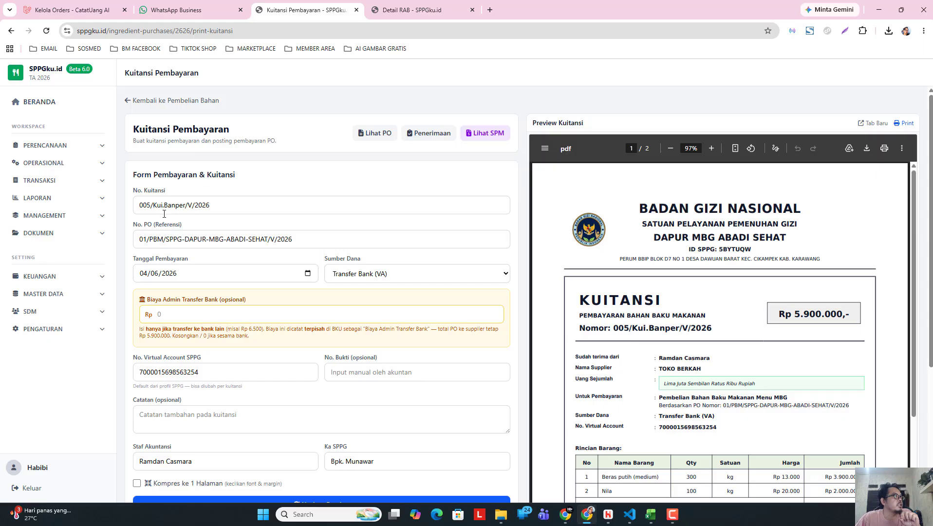
# Set the receipt number to 001/Kui.Banper/V/2026 and the payment date to 11/05/2026, keeping Transfer Bank (VA) as the fund source
pyautogui.moveTo(150, 205); pyautogui.dragTo(125, 210)
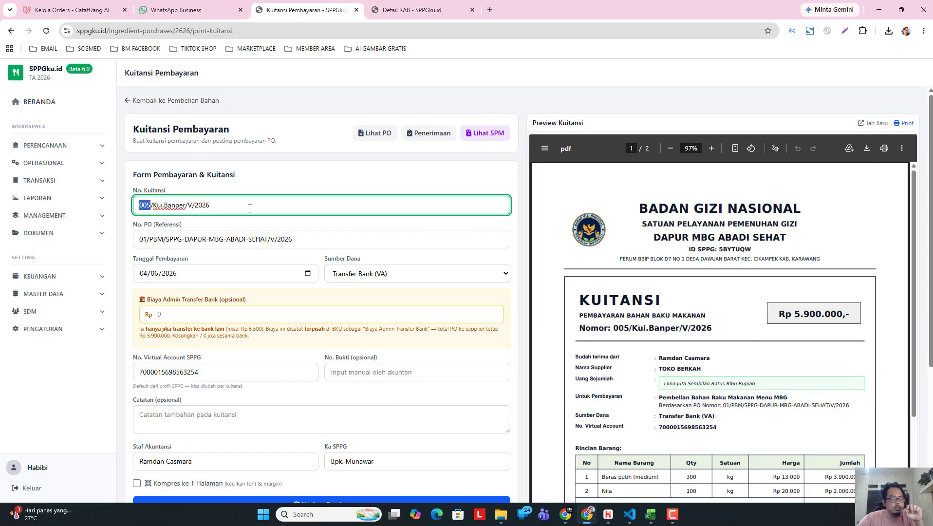
pyautogui.write('001')
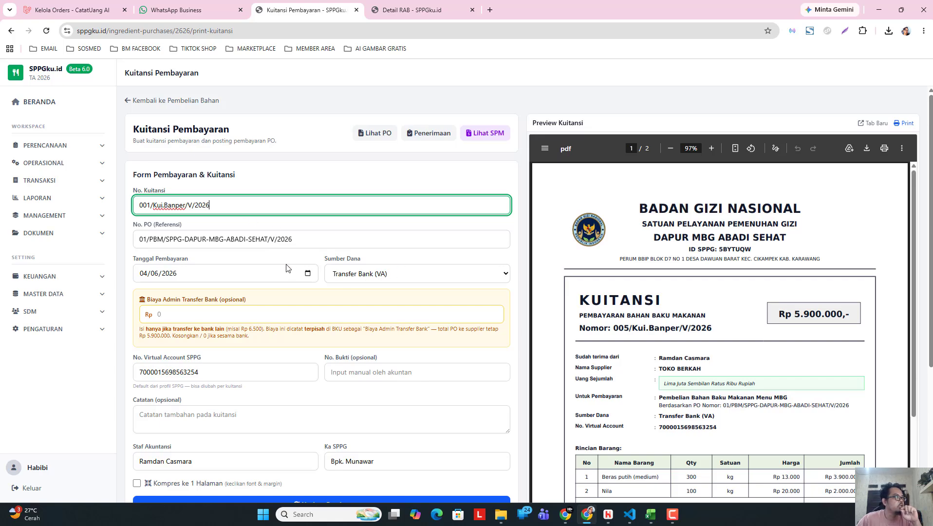
pyautogui.click(307, 276)
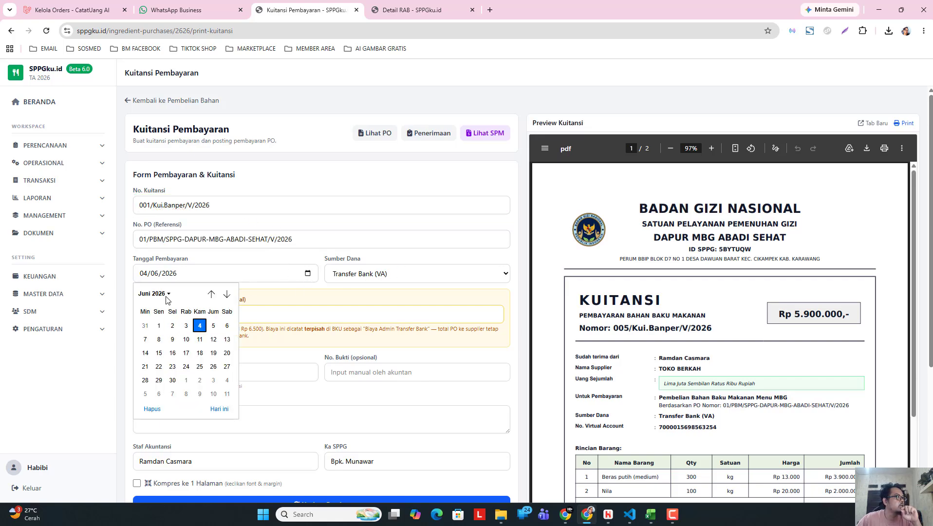
pyautogui.click(152, 293)
pyautogui.click(152, 342)
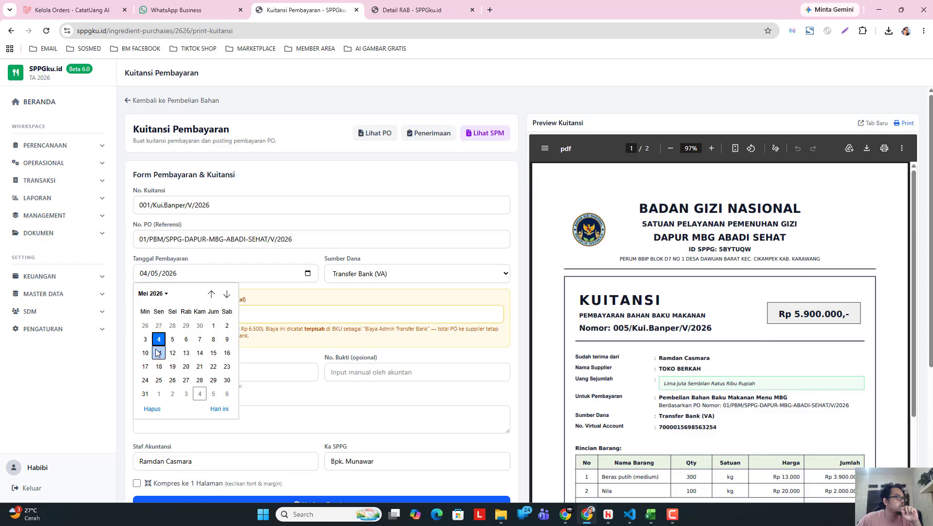
pyautogui.click(159, 353)
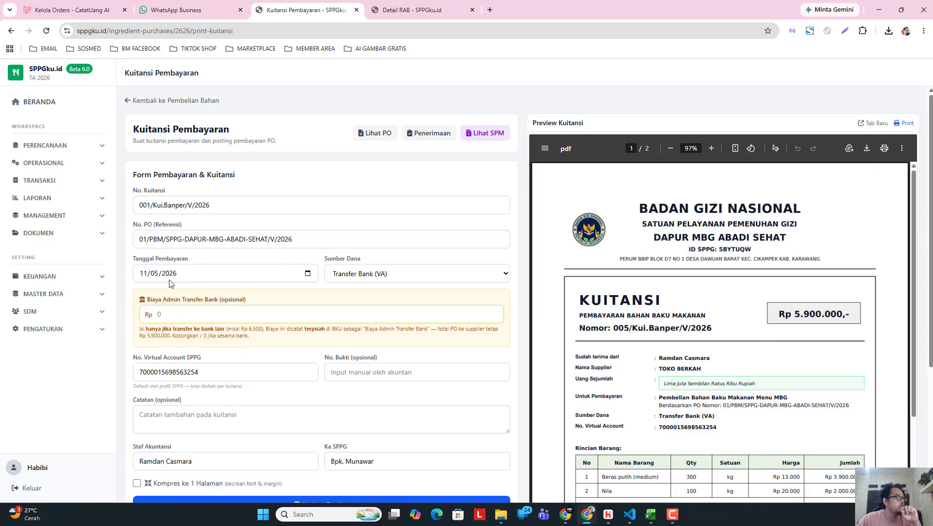
pyautogui.click(408, 273)
pyautogui.click(408, 273)
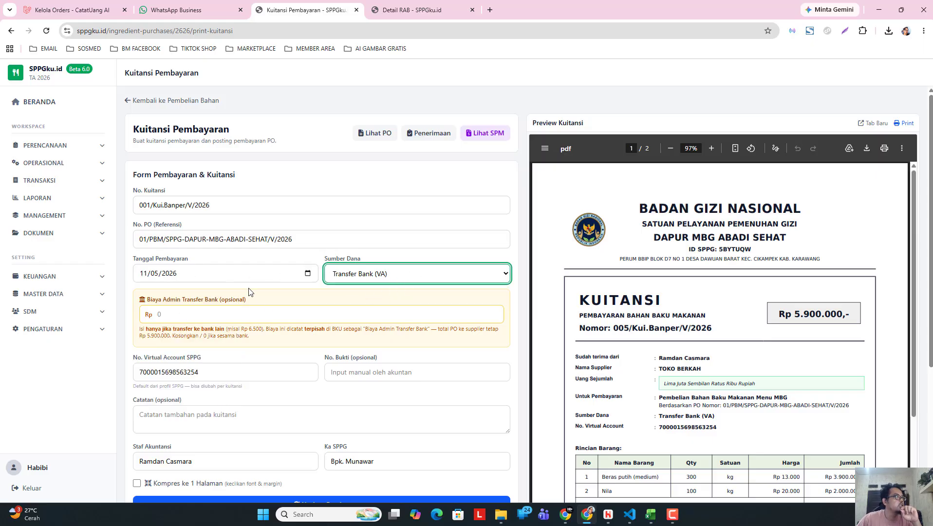
# Enter an optional bank transfer admin fee of Rp 6.500 on the payment receipt form
pyautogui.scroll(-2, 250, 290)
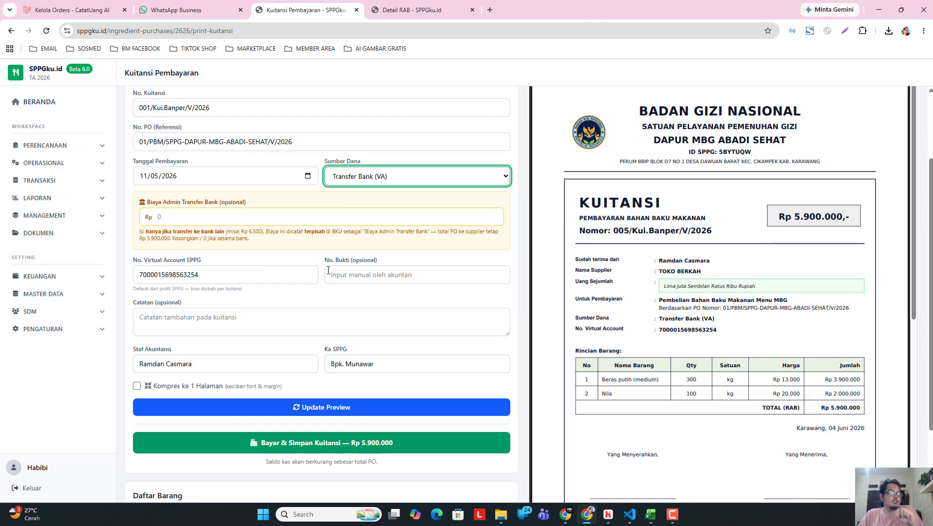
pyautogui.click(196, 217)
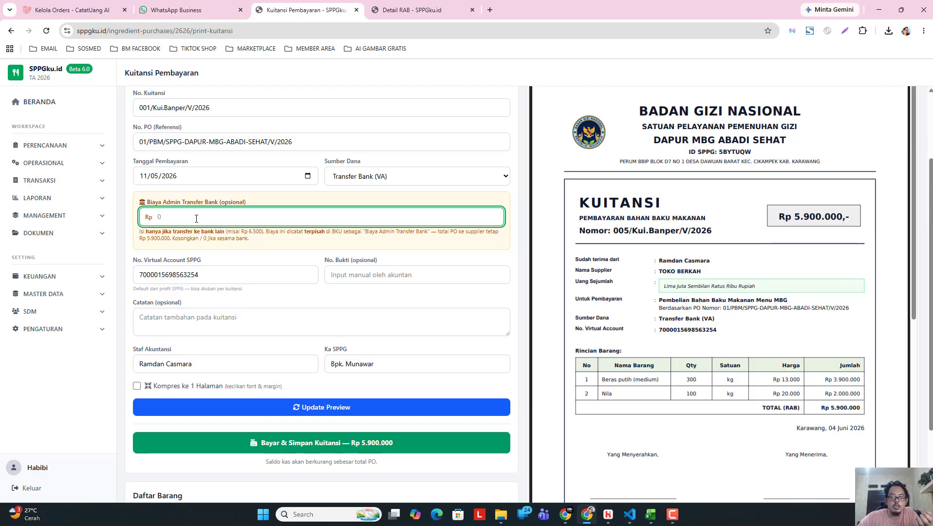
pyautogui.write('6500')
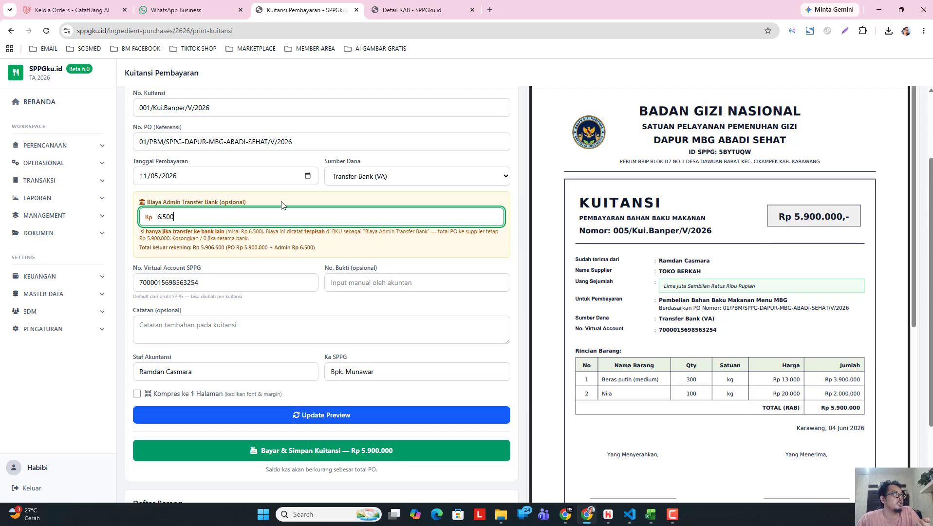
pyautogui.click(310, 202)
pyautogui.scroll(2, 333, 297)
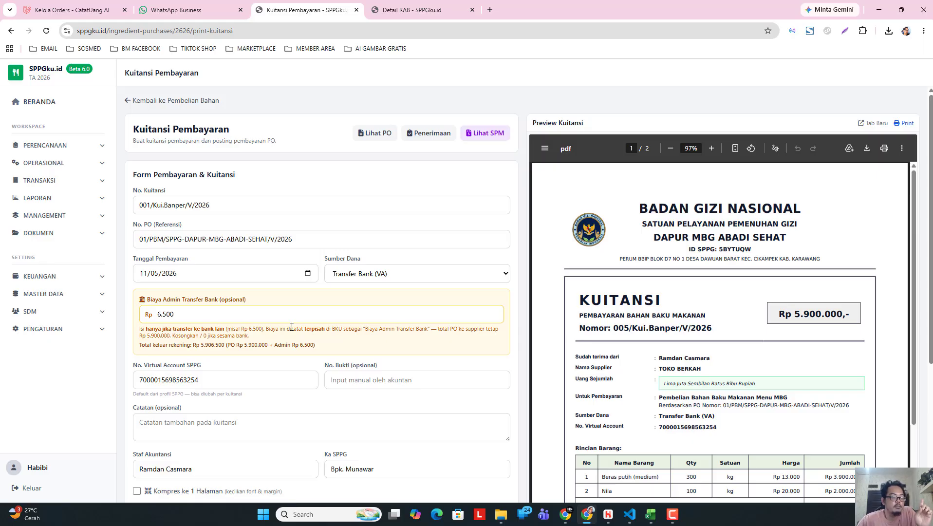
# Clear the bank transfer admin fee and enter Rp 6.500 again
pyautogui.click(195, 316)
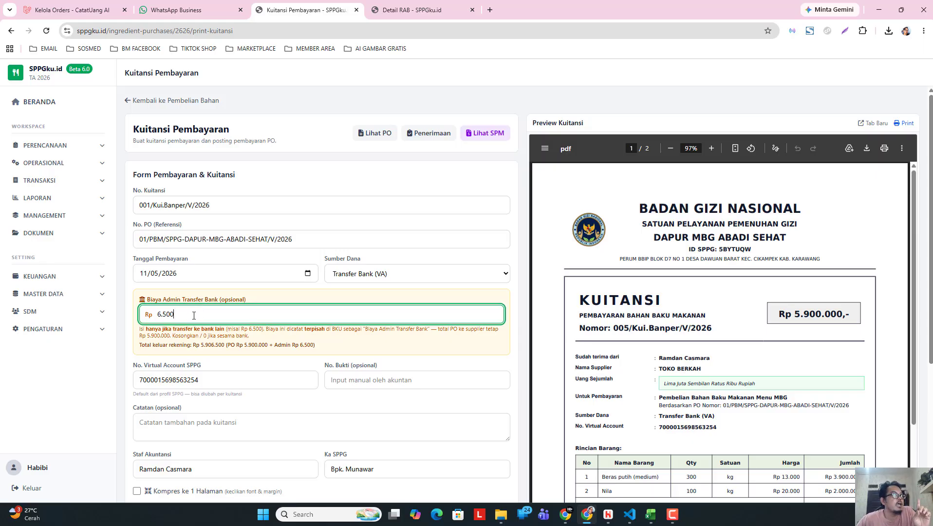
pyautogui.scroll(-2, 222, 321)
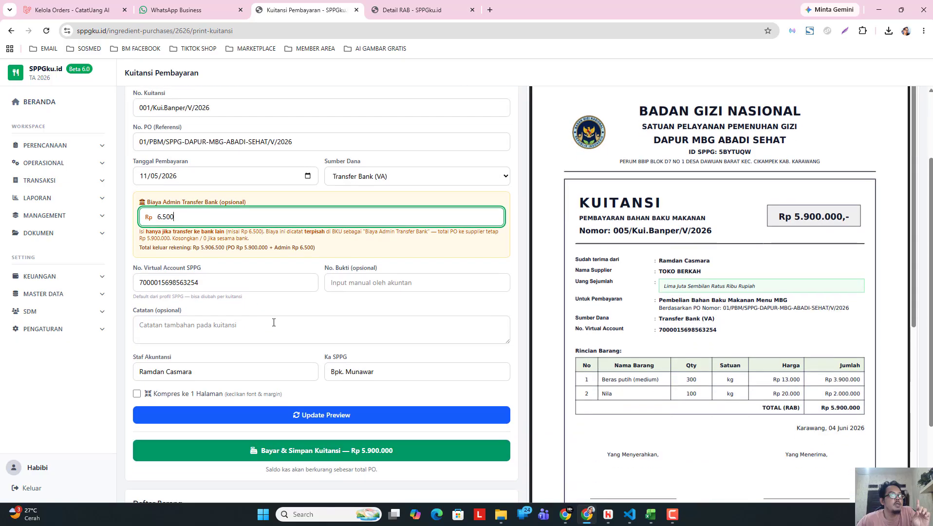
pyautogui.scroll(2, 222, 277)
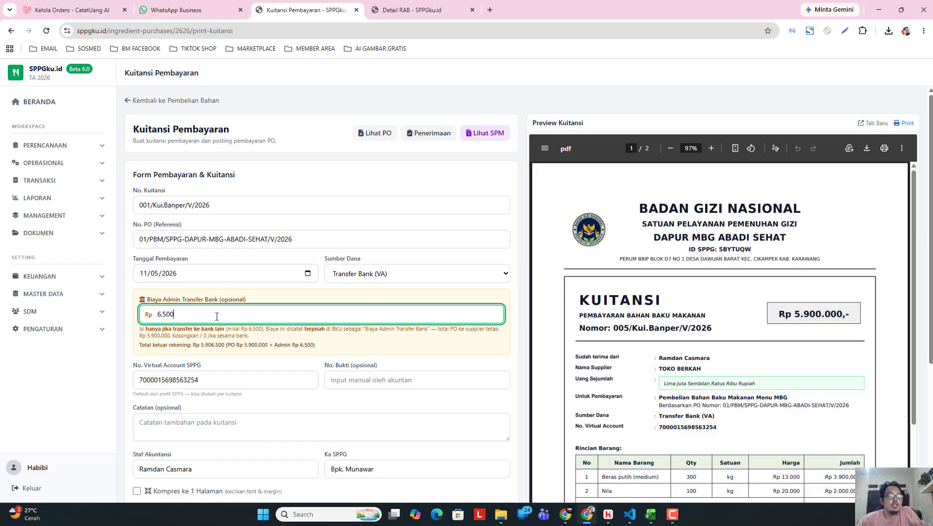
pyautogui.moveTo(217, 316); pyautogui.dragTo(129, 322)
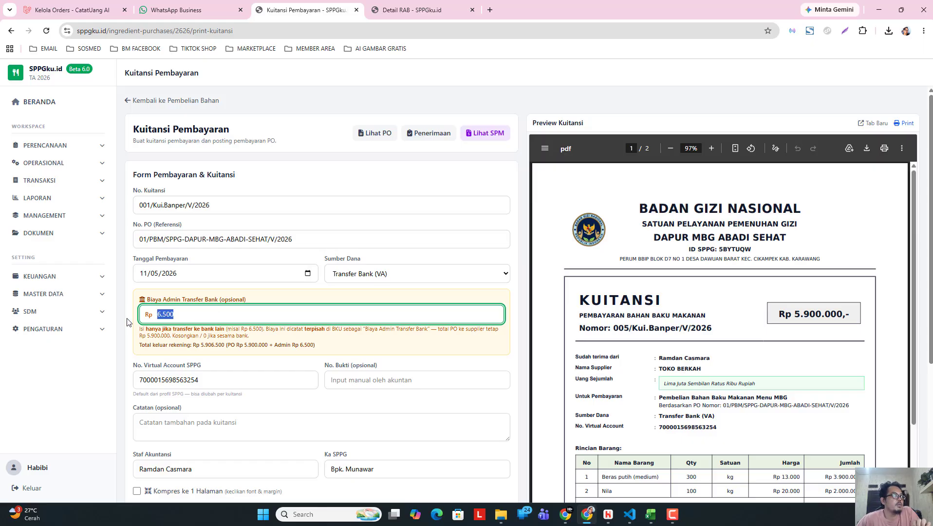
pyautogui.press('BackSpace')
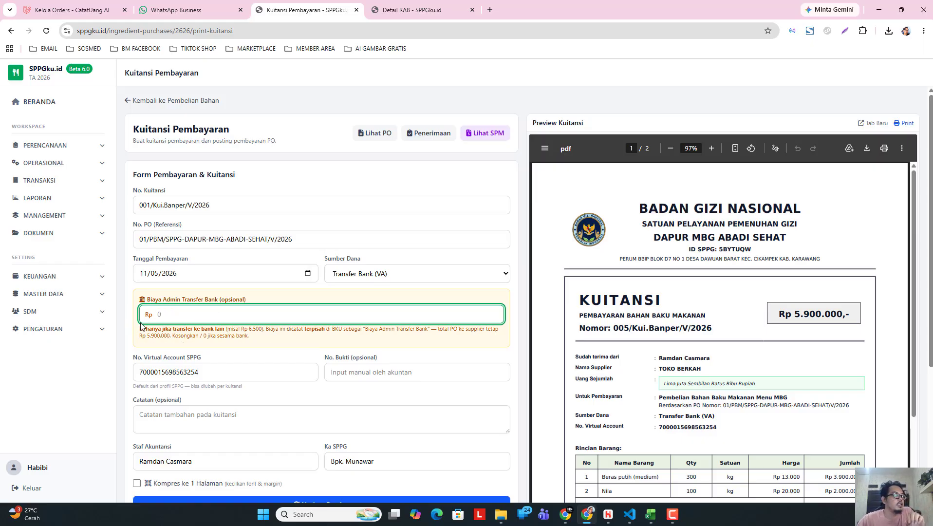
pyautogui.write('6500')
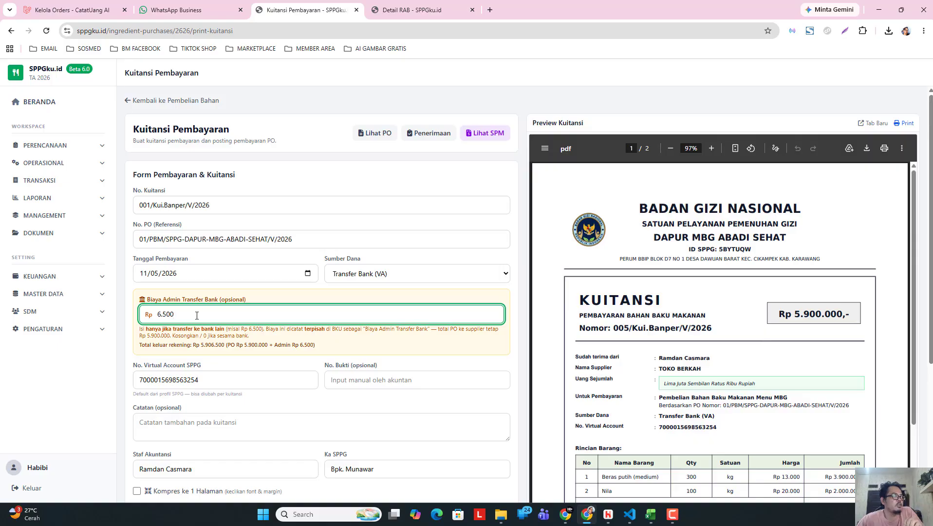
pyautogui.scroll(-1, 205, 307)
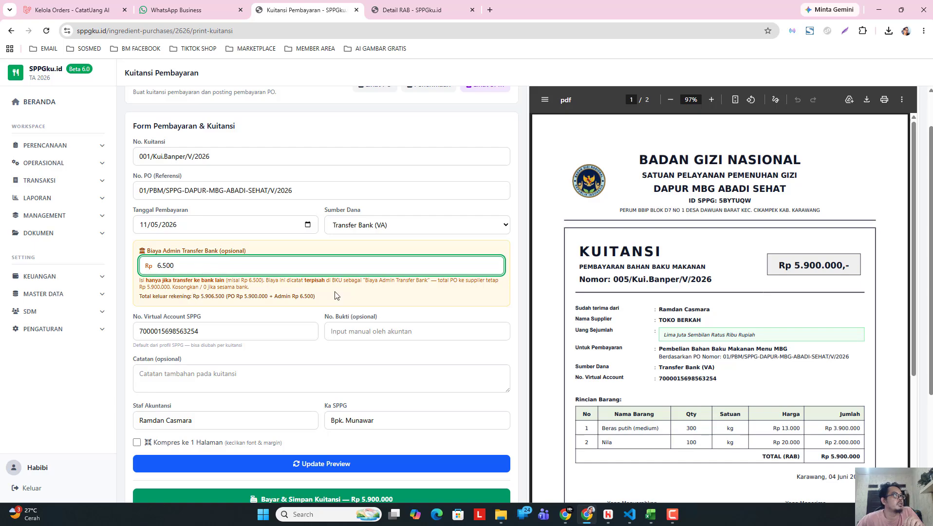
pyautogui.click(380, 296)
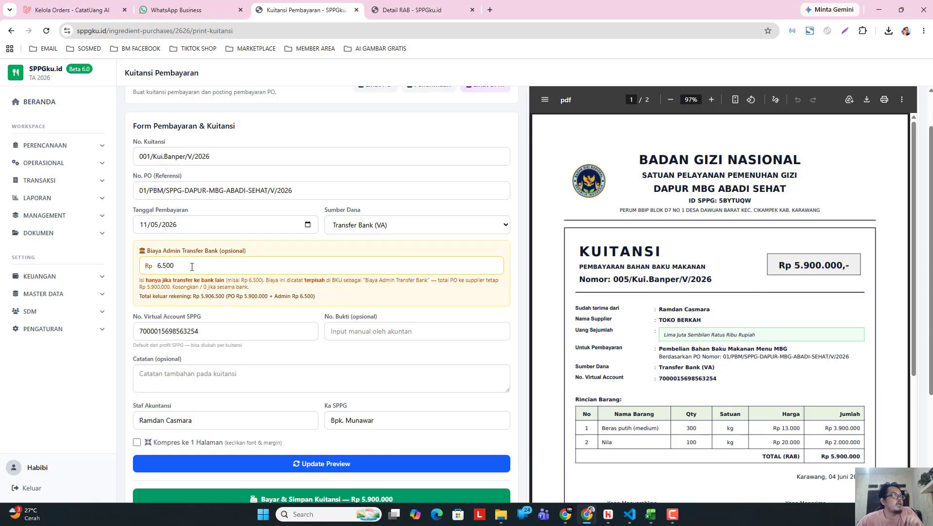
# Review the virtual account, proof number and notes fields of the payment form without changing them
pyautogui.scroll(-2, 263, 307)
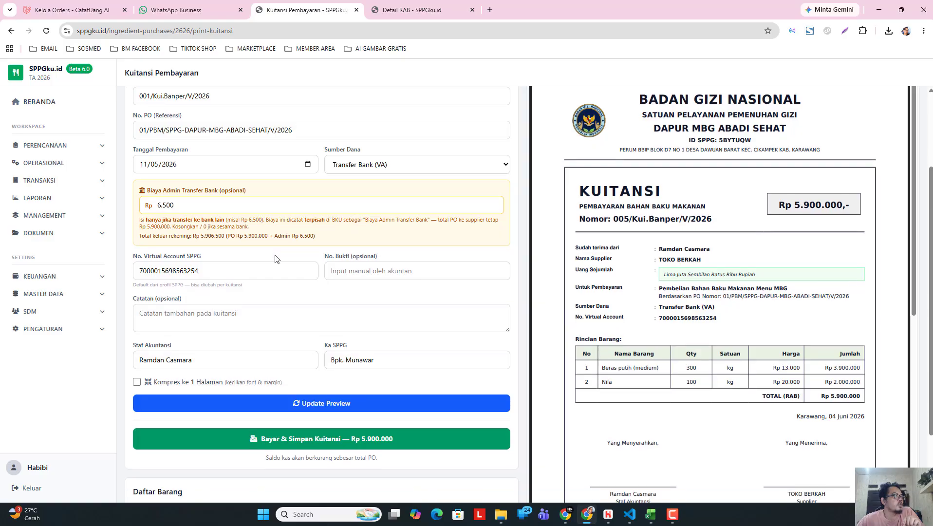
pyautogui.click(227, 234)
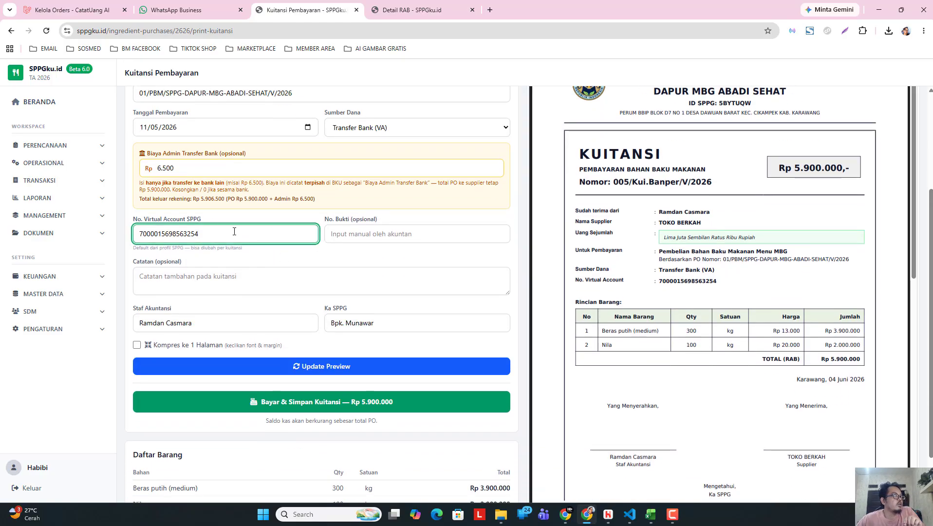
pyautogui.click(379, 237)
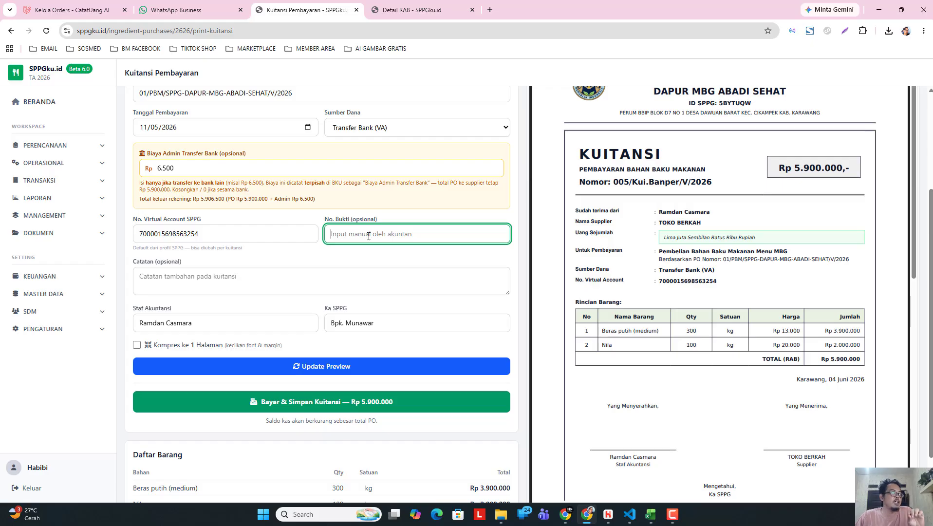
pyautogui.click(322, 263)
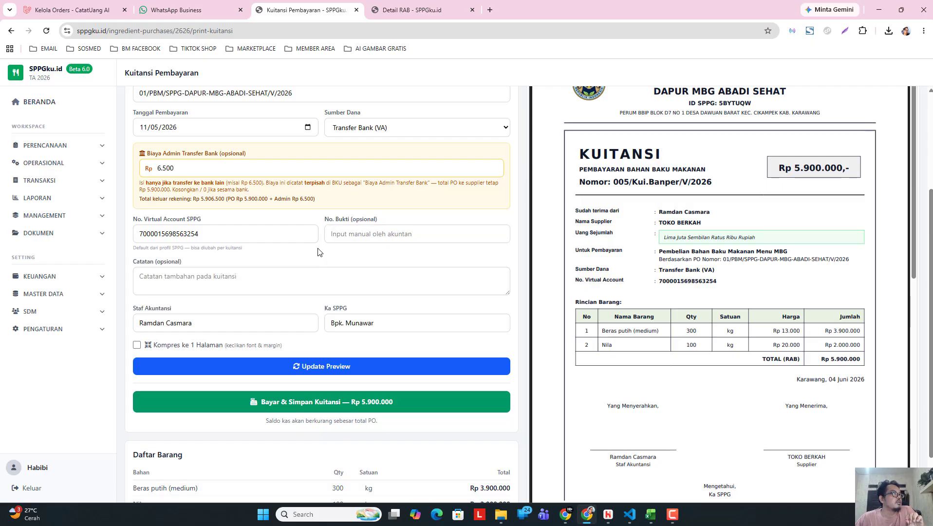
pyautogui.click(213, 277)
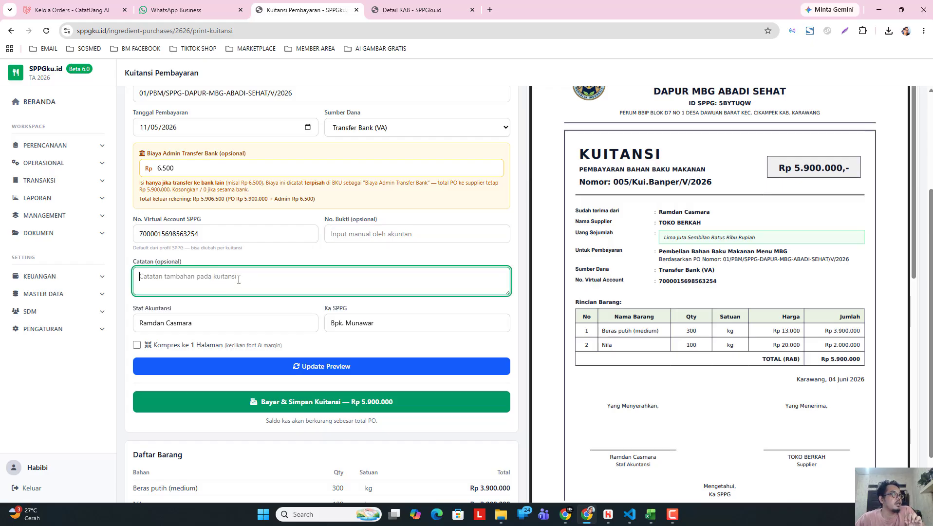
# Examine the receipt preview across both pages, checking its header, item table and signature blocks
pyautogui.scroll(-1, 246, 280)
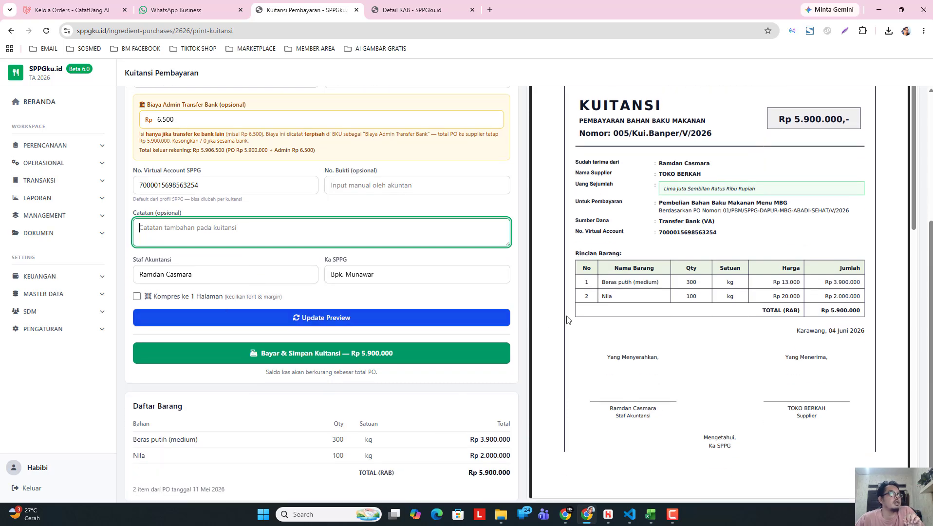
pyautogui.scroll(-3, 570, 324)
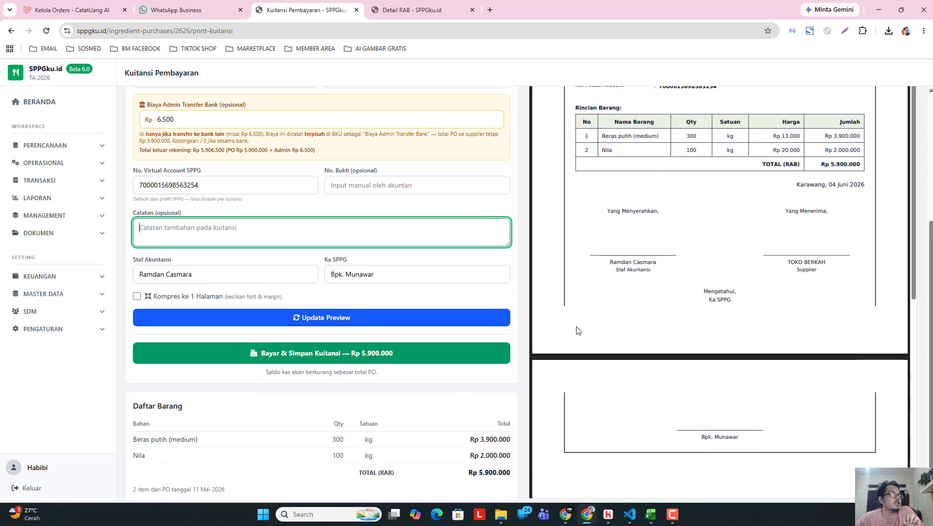
pyautogui.scroll(3, 578, 331)
pyautogui.scroll(2, 675, 203)
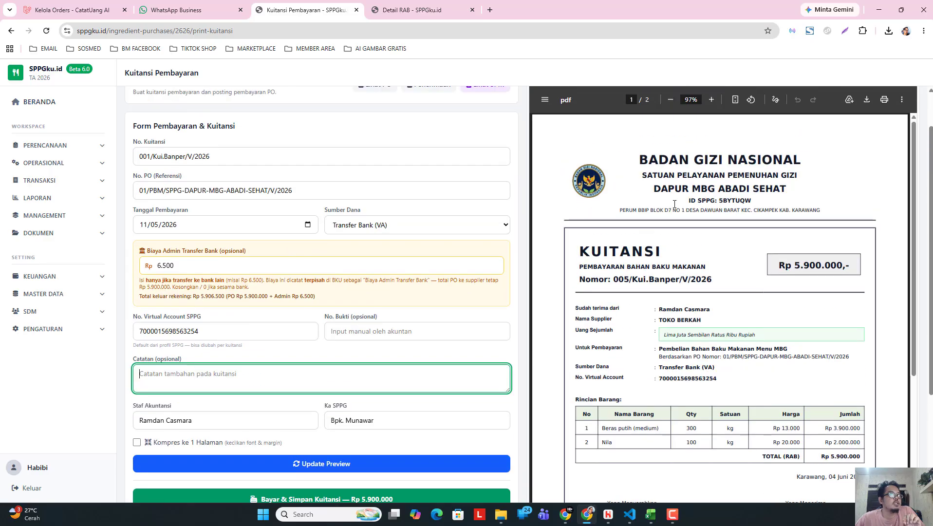
pyautogui.scroll(-1, 659, 301)
pyautogui.scroll(1, 706, 287)
pyautogui.scroll(-1, 779, 268)
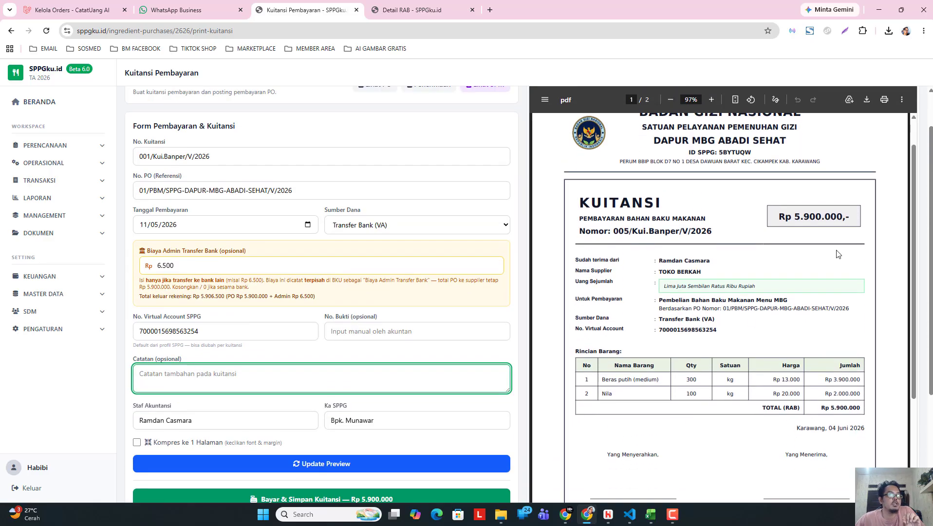
pyautogui.moveTo(914, 195)
pyautogui.mouseDown()
pyautogui.moveTo(921, 308)
pyautogui.moveTo(914, 298)
pyautogui.mouseUp()
pyautogui.scroll(-1, 711, 266)
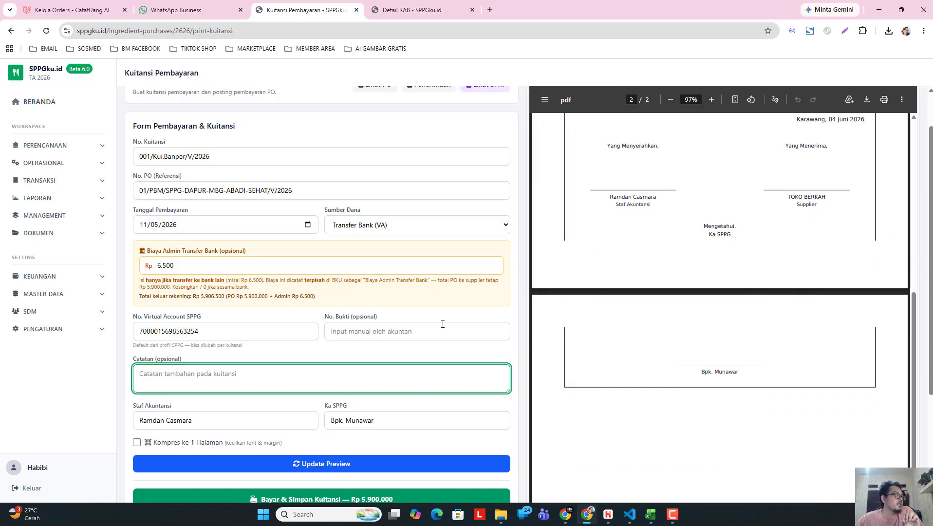
# Enable the Kompres ke 1 Halaman option for the receipt
pyautogui.scroll(-3, 273, 378)
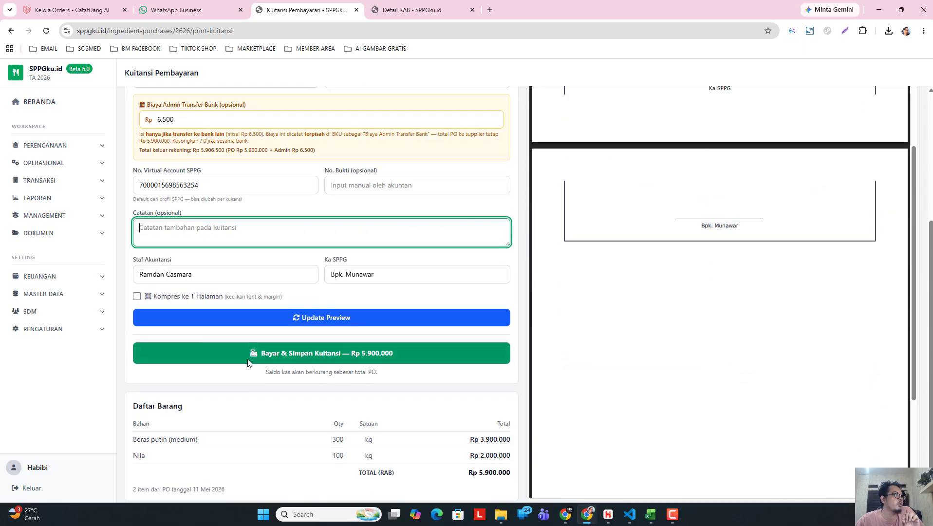
pyautogui.click(137, 299)
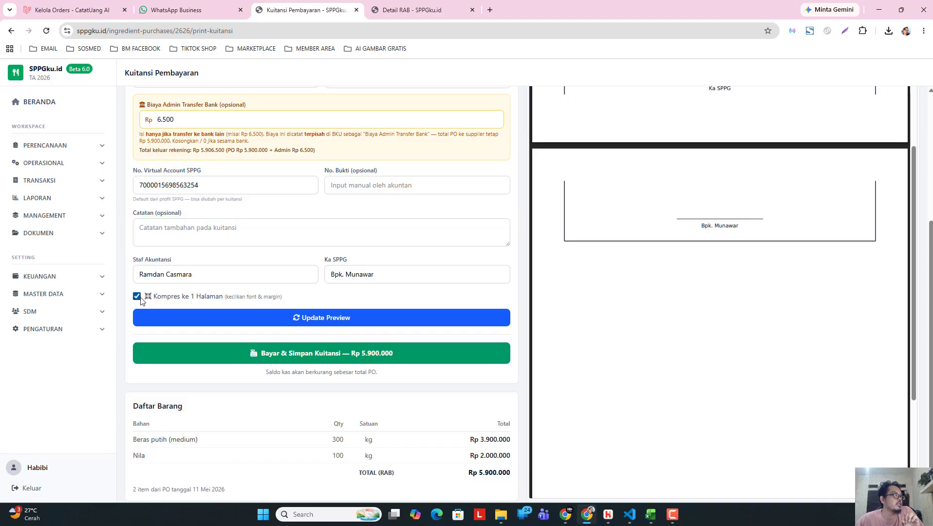
# Refresh the payment receipt preview with the one-page layout and check that the whole receipt fits
pyautogui.click(340, 323)
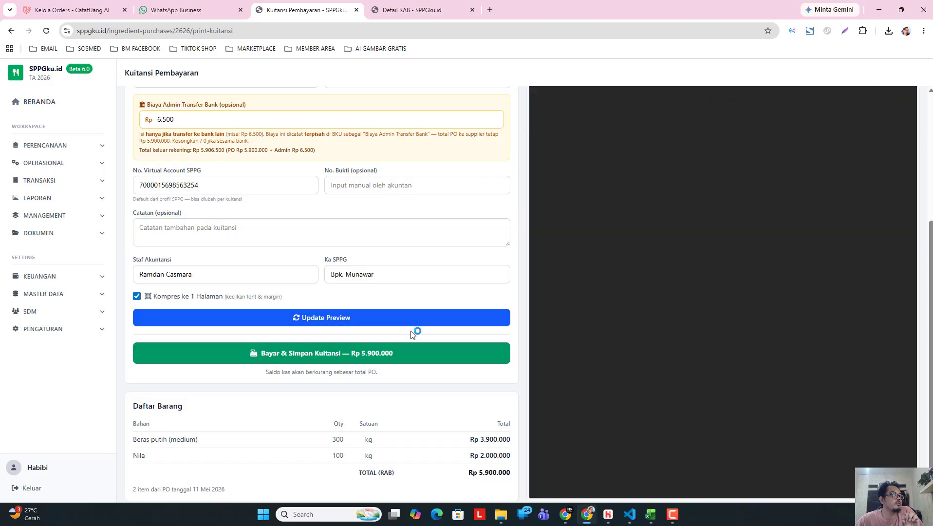
pyautogui.scroll(3, 687, 333)
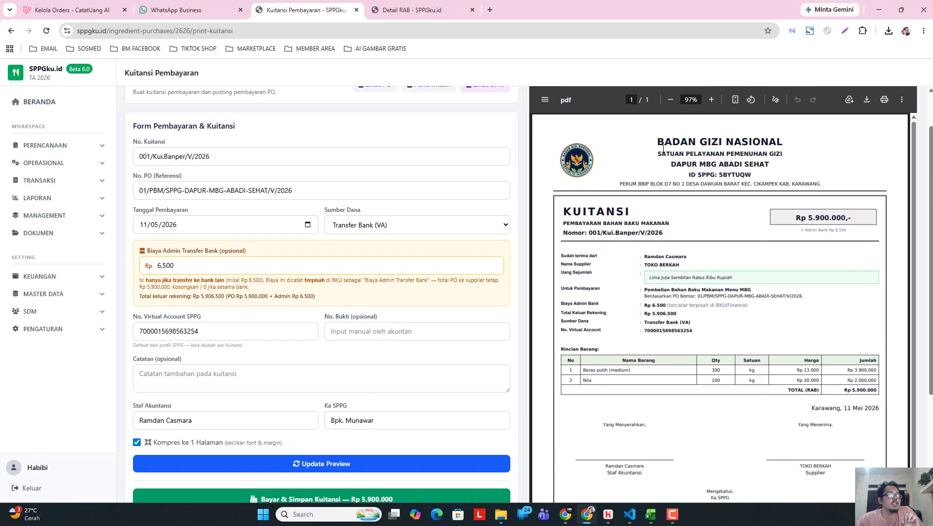
pyautogui.scroll(-3, 708, 277)
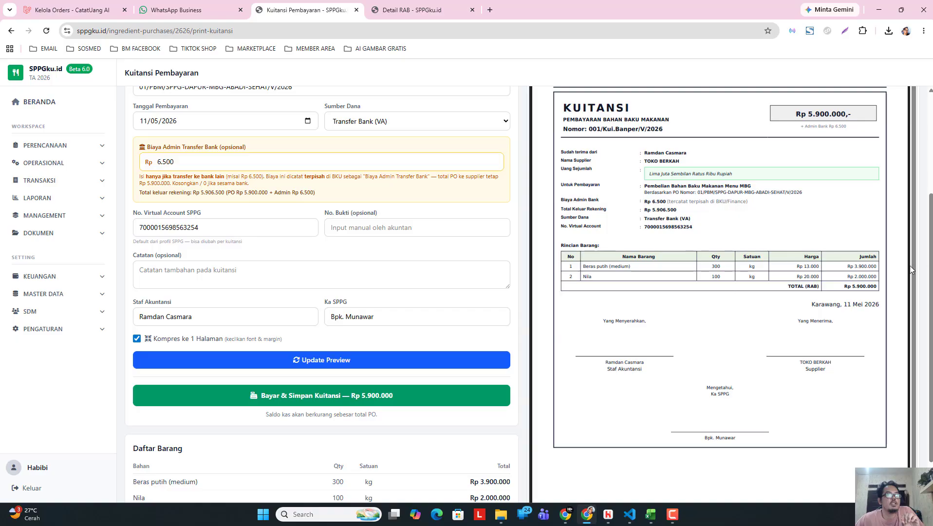
pyautogui.scroll(3, 931, 245)
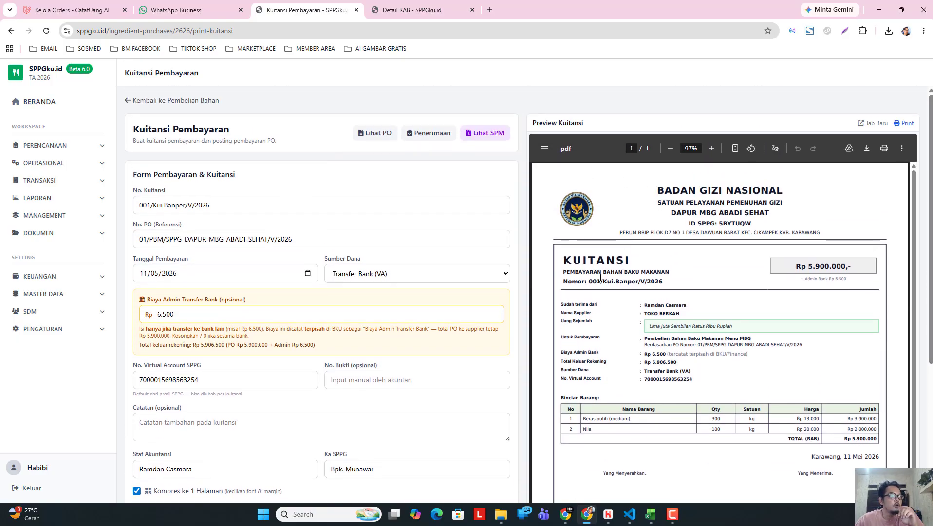
# Examine the one-page receipt's number, payment details, item table and signature blocks against the form
pyautogui.moveTo(589, 282); pyautogui.dragTo(664, 282)
pyautogui.scroll(-1, 614, 300)
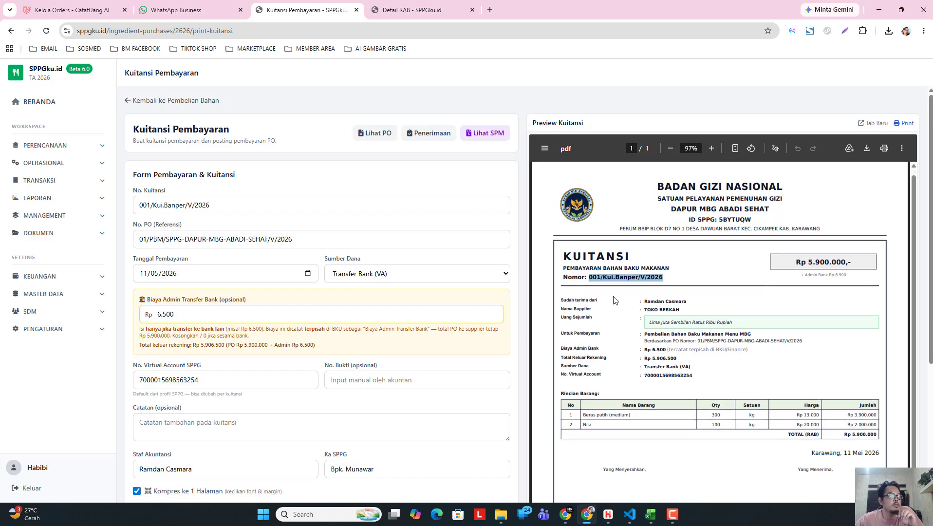
pyautogui.scroll(-2, 616, 306)
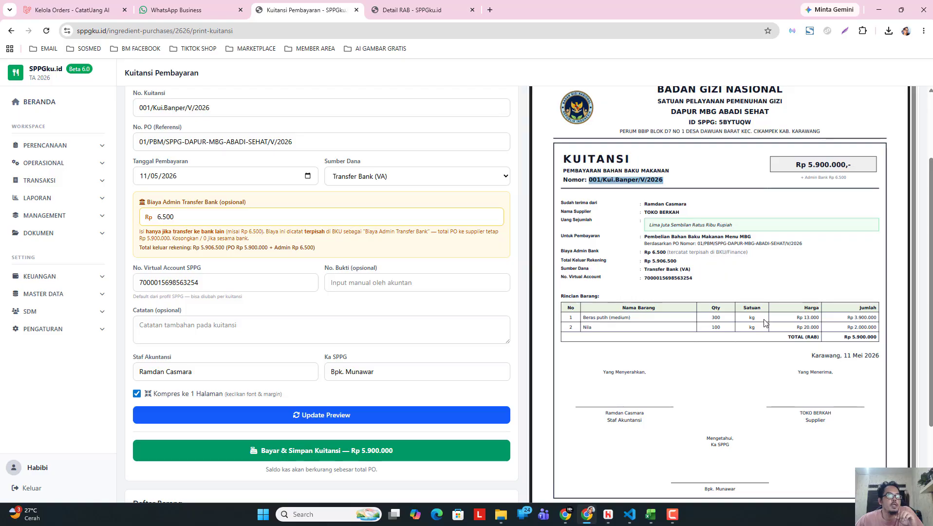
pyautogui.click(853, 339)
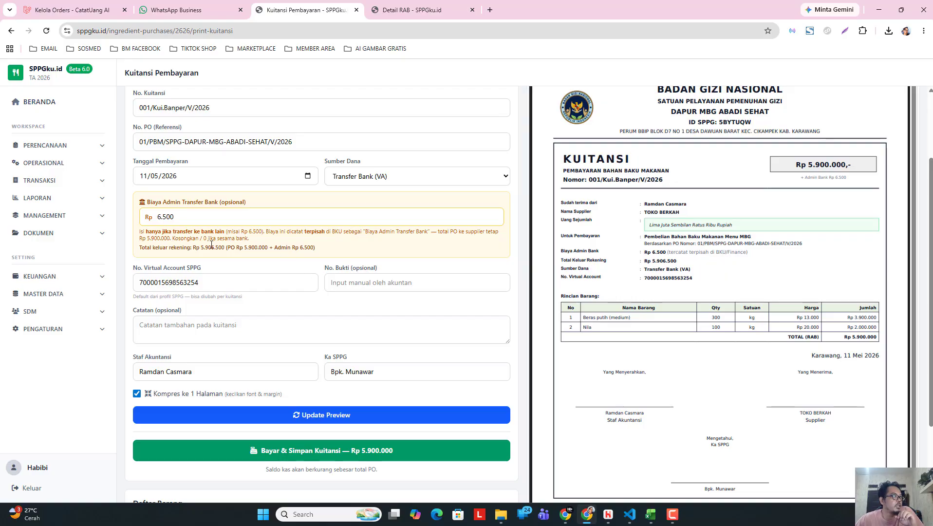
pyautogui.scroll(-2, 738, 294)
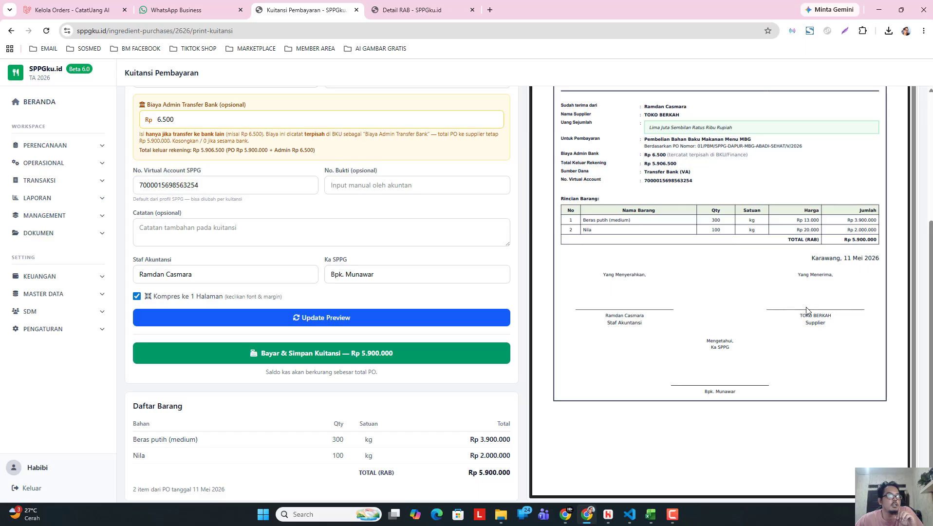
pyautogui.scroll(-1, 720, 368)
pyautogui.scroll(1, 661, 253)
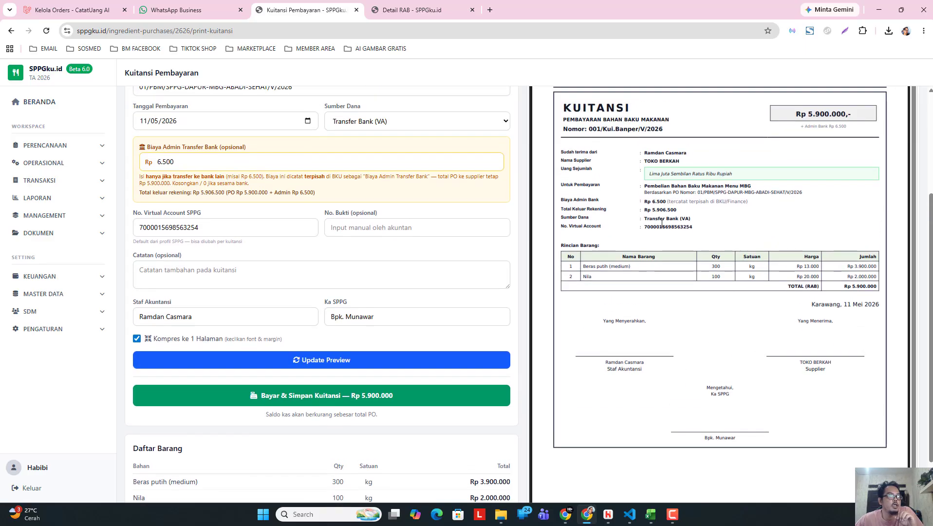
pyautogui.scroll(1, 647, 234)
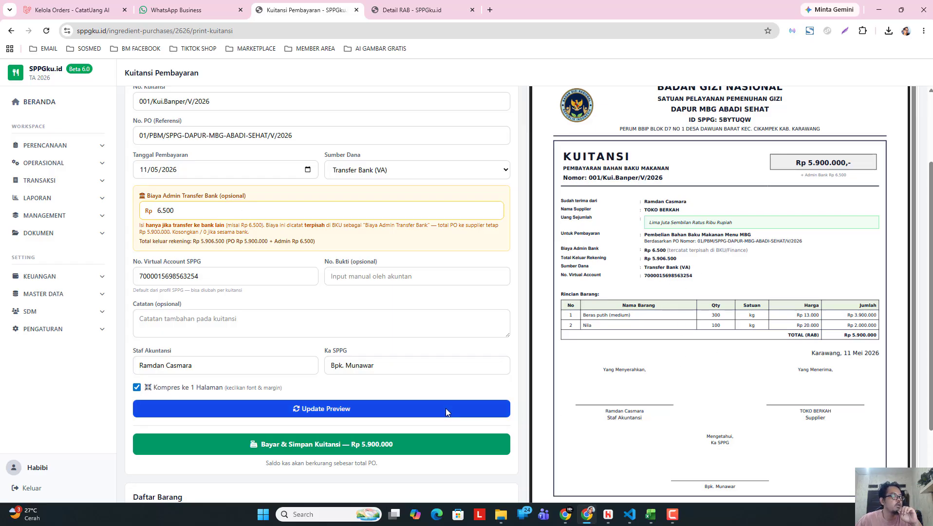
# Pay and save Toko Berkah's Rp 5.900.000 receipt, confirming that the PO payment is posted
pyautogui.scroll(-2, 463, 351)
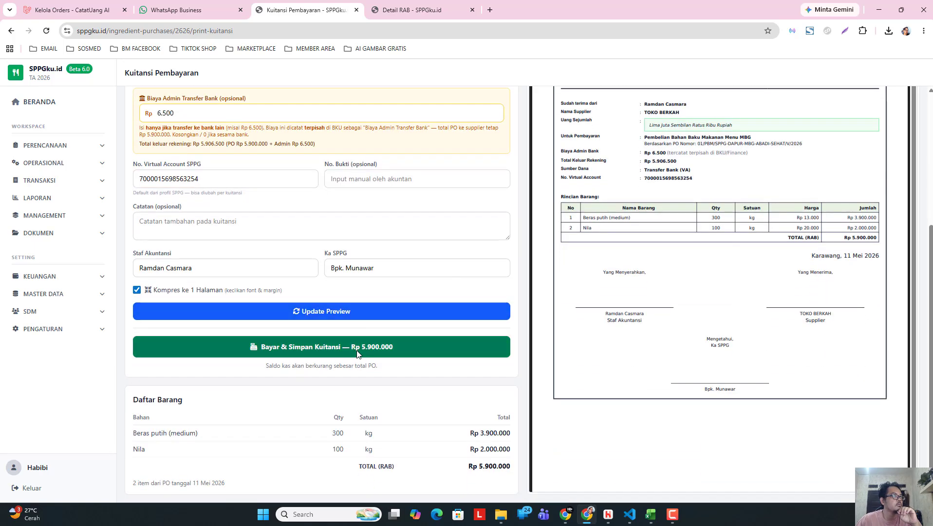
pyautogui.click(315, 350)
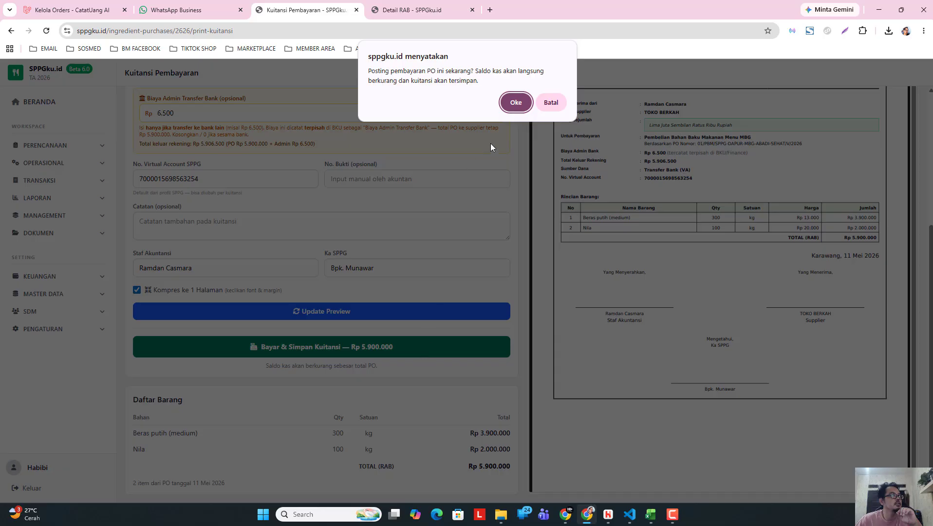
pyautogui.click(515, 104)
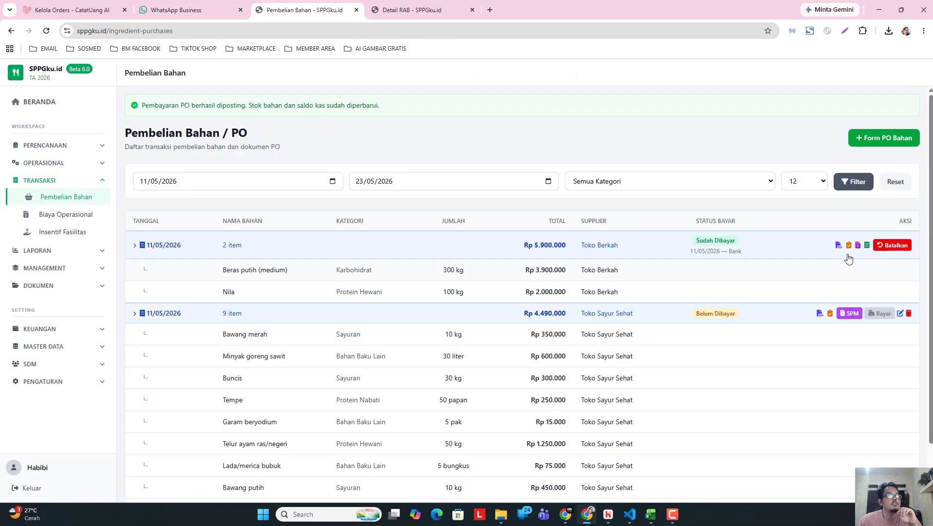
# Check the general cash, virtual account and petty cash balances on the dashboard after the payment
pyautogui.click(758, 314)
pyautogui.click(758, 254)
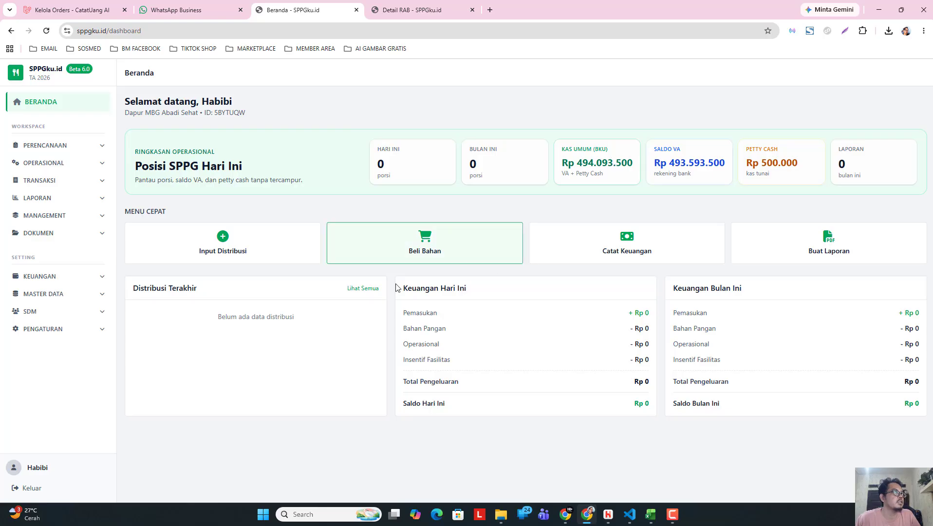
pyautogui.click(73, 199)
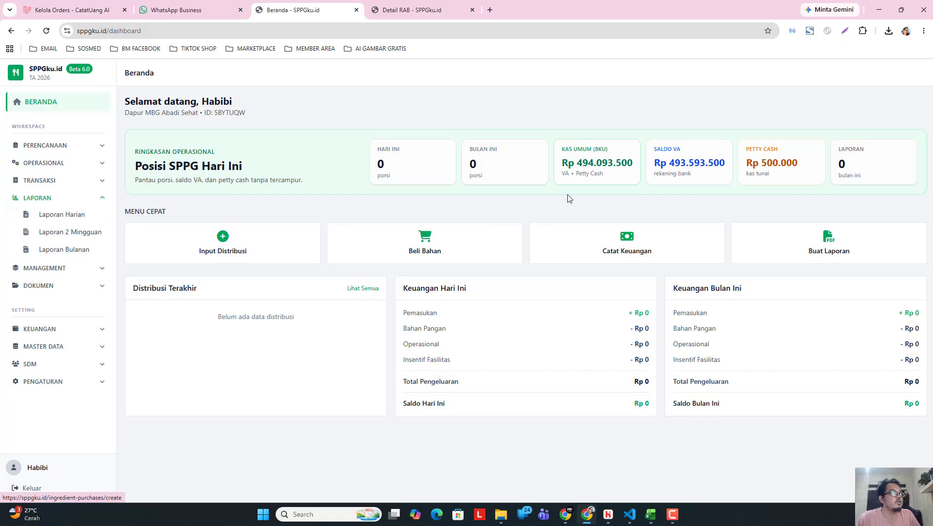
pyautogui.moveTo(563, 149); pyautogui.dragTo(700, 173)
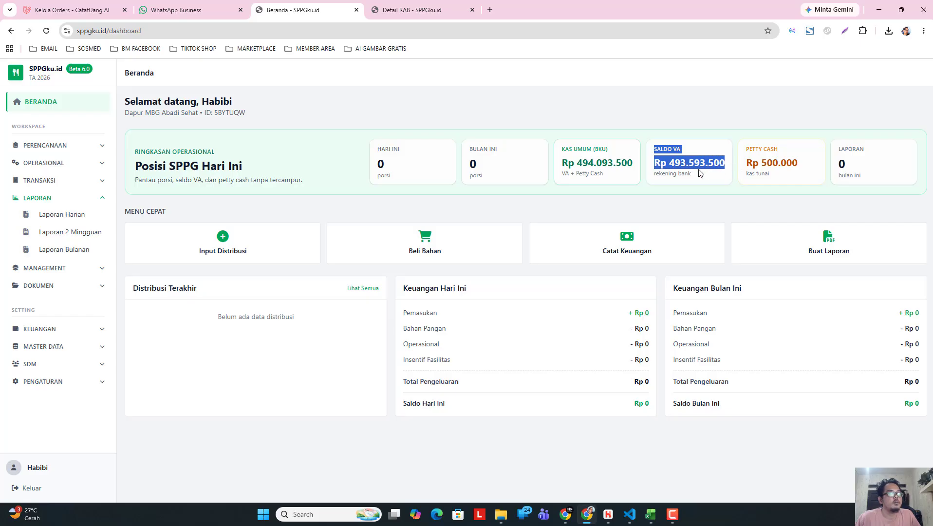
pyautogui.click(770, 162)
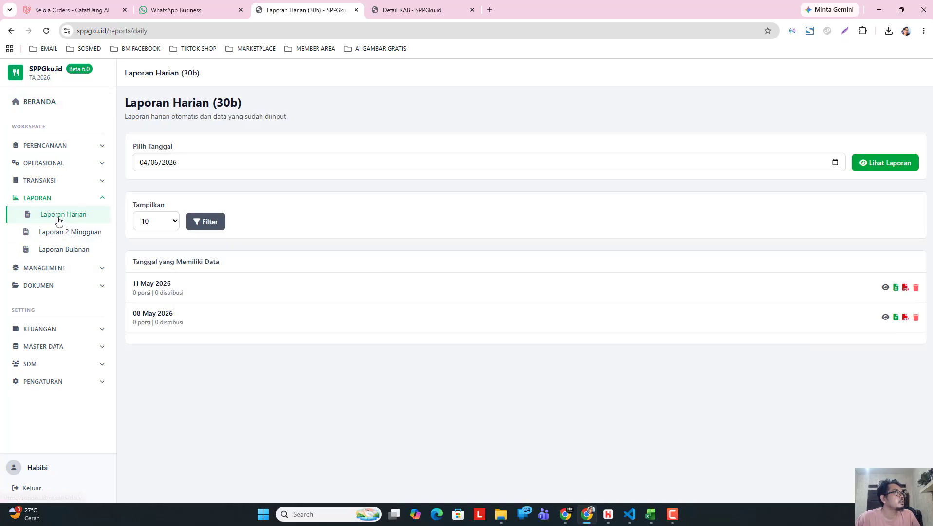
# View the 11 May 2026 daily report and examine the food ingredient spending, its line totals and the daily ceiling
pyautogui.click(885, 288)
pyautogui.scroll(-8, 421, 300)
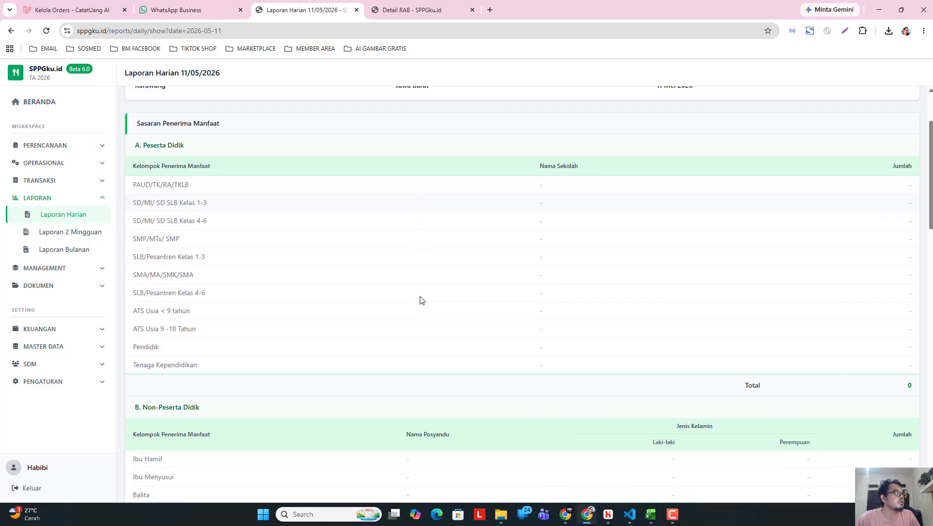
pyautogui.scroll(-3, 422, 299)
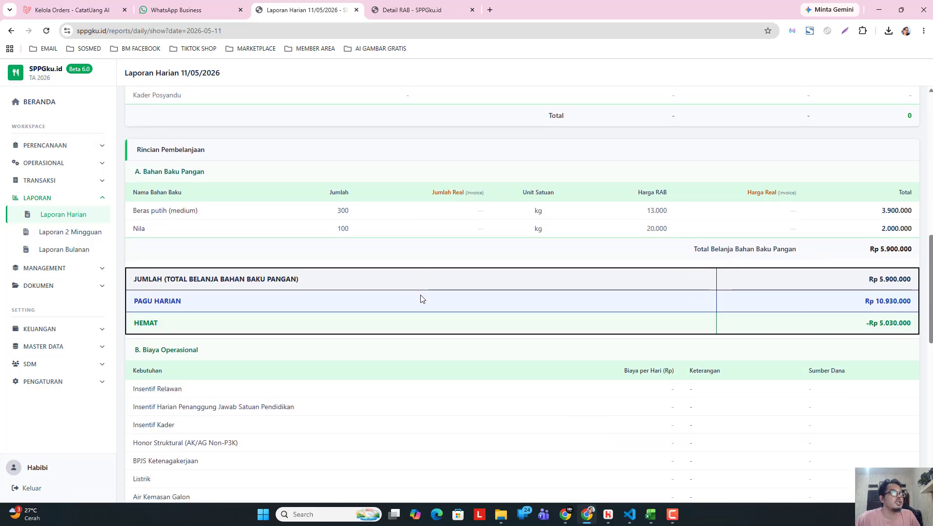
pyautogui.scroll(4, 411, 298)
pyautogui.scroll(-3, 343, 354)
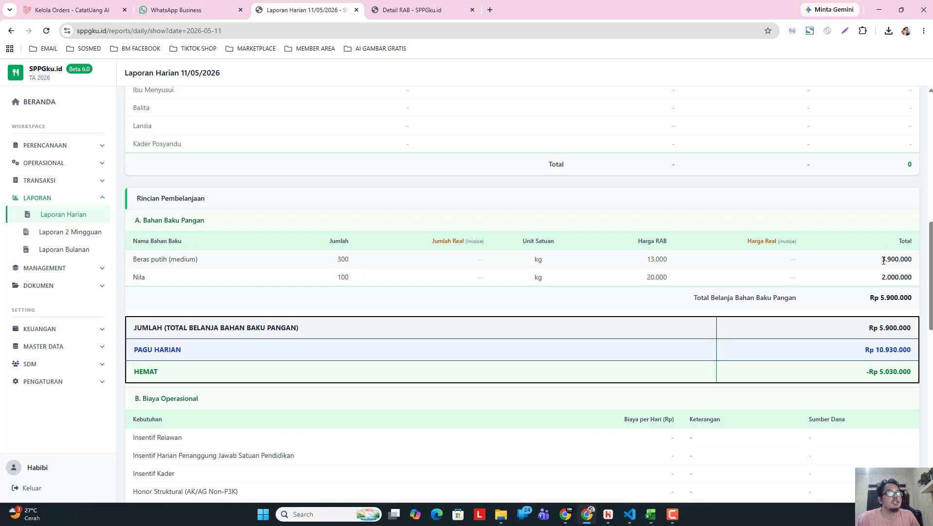
pyautogui.moveTo(882, 262); pyautogui.dragTo(798, 306)
pyautogui.click(892, 278)
pyautogui.click(789, 317)
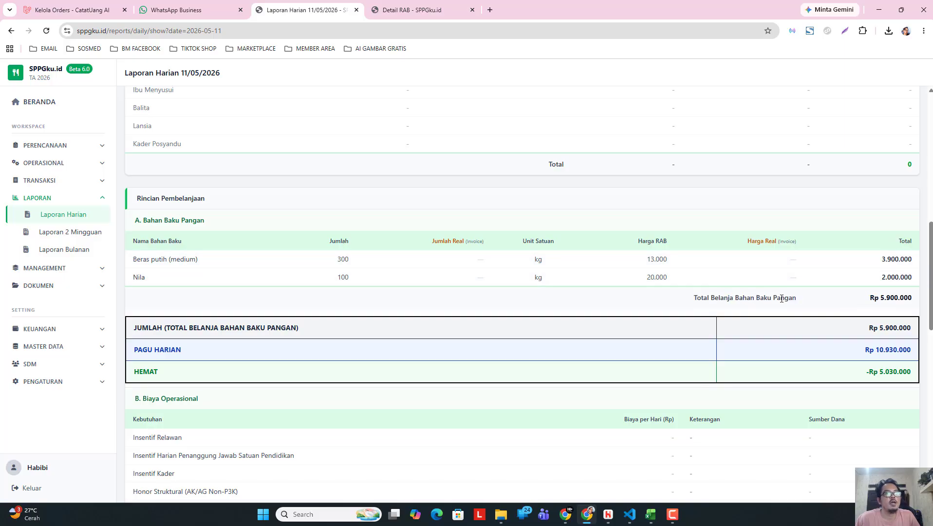
pyautogui.moveTo(871, 298); pyautogui.dragTo(912, 299)
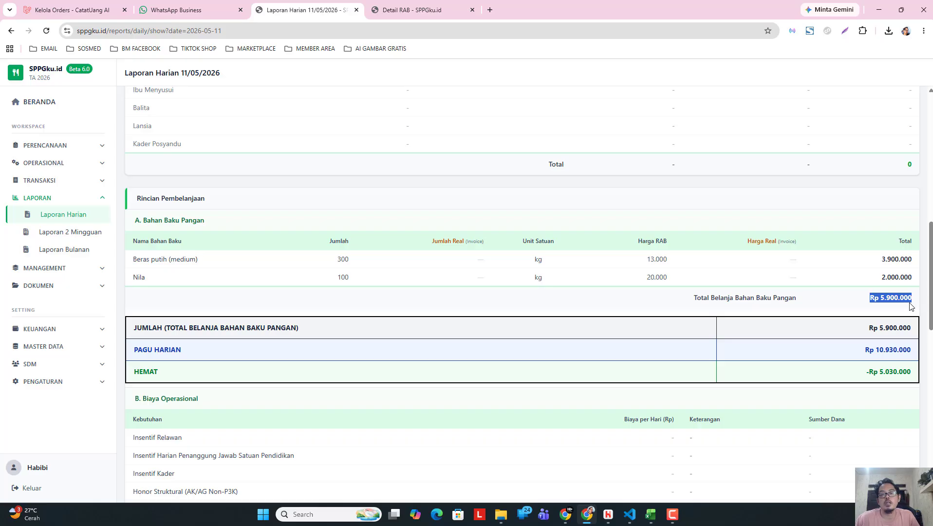
# Examine the daily report's operational costs, checking the bank admin entry under Lain-lain and the section total
pyautogui.scroll(-3, 857, 304)
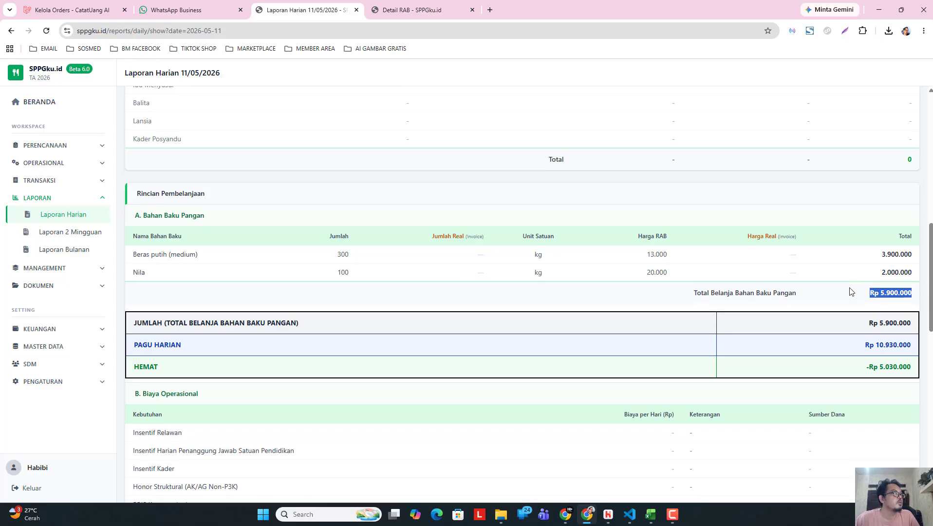
pyautogui.scroll(-5, 850, 292)
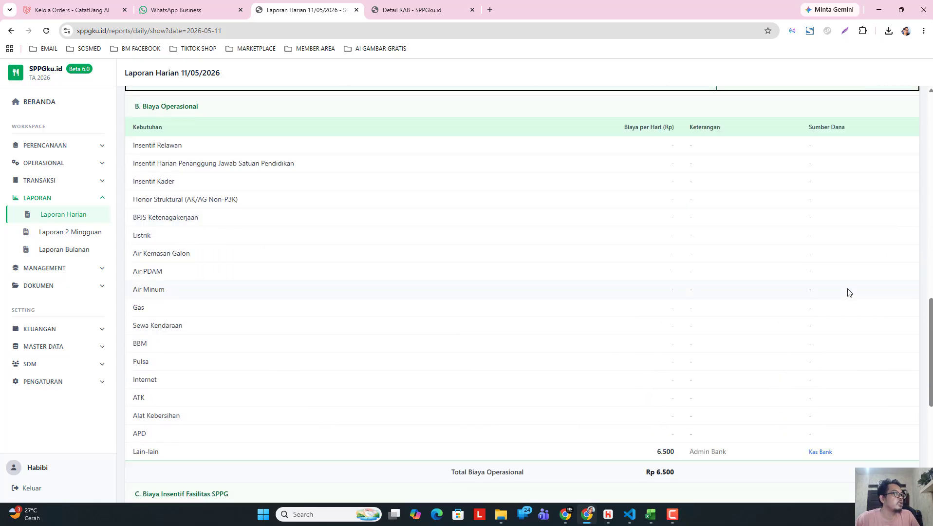
pyautogui.scroll(3, 254, 331)
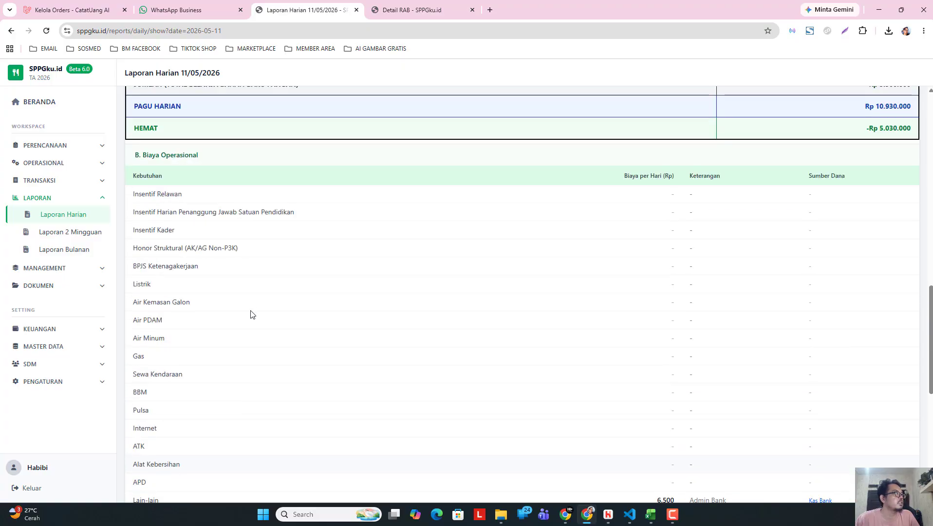
pyautogui.scroll(-4, 267, 283)
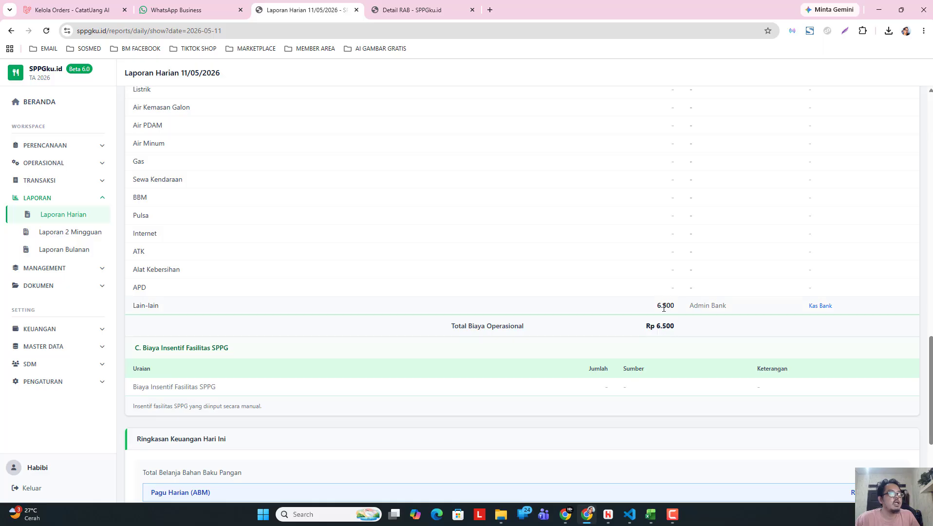
pyautogui.moveTo(657, 308); pyautogui.dragTo(678, 309)
pyautogui.click(660, 327)
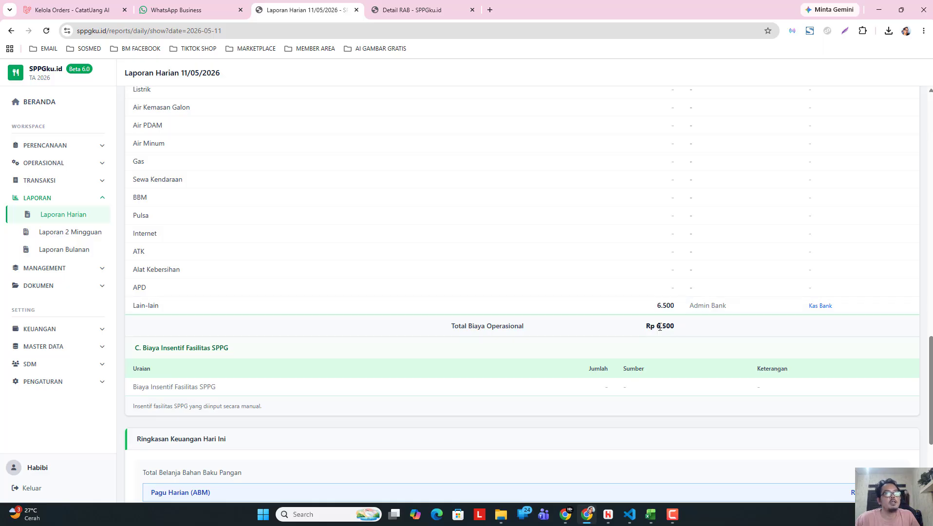
# Examine the daily report's financial summary and cash position, including operational costs and facility incentives
pyautogui.scroll(-4, 924, 373)
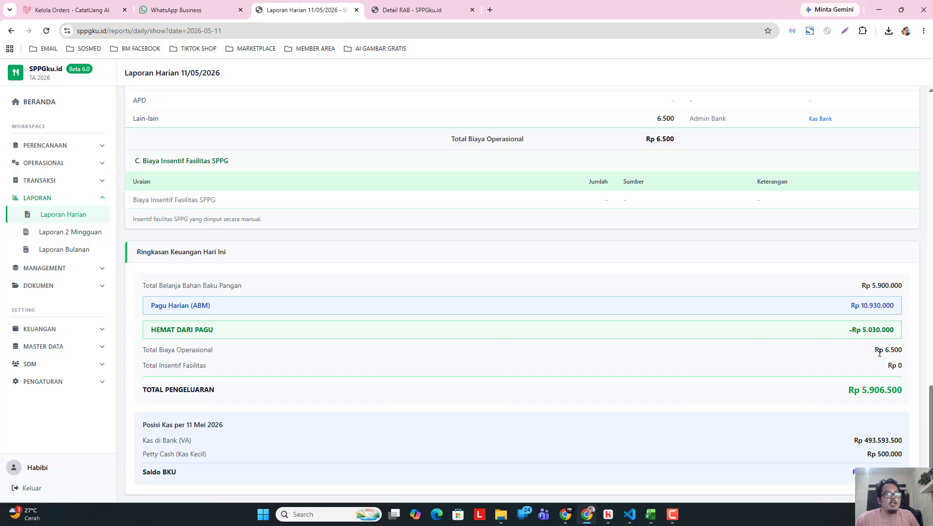
pyautogui.moveTo(875, 350); pyautogui.dragTo(904, 355)
pyautogui.click(906, 368)
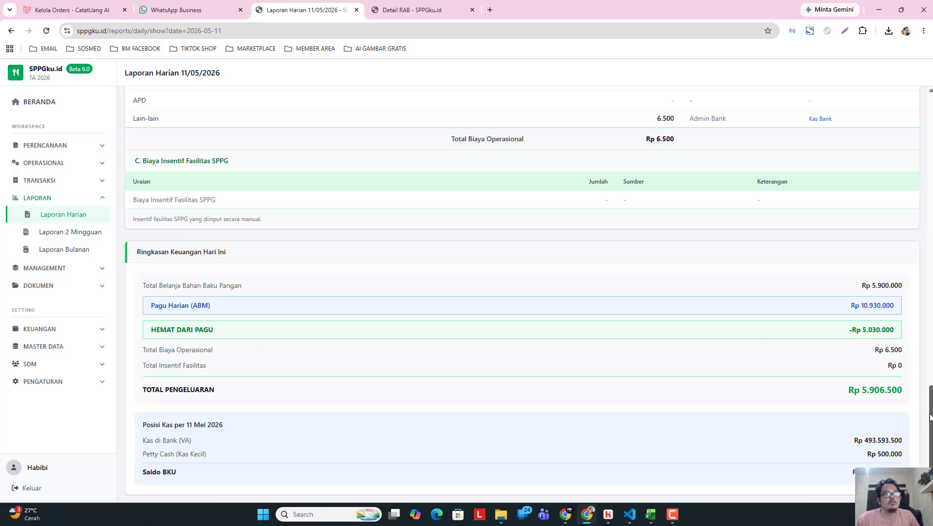
pyautogui.moveTo(930, 419); pyautogui.dragTo(931, 128)
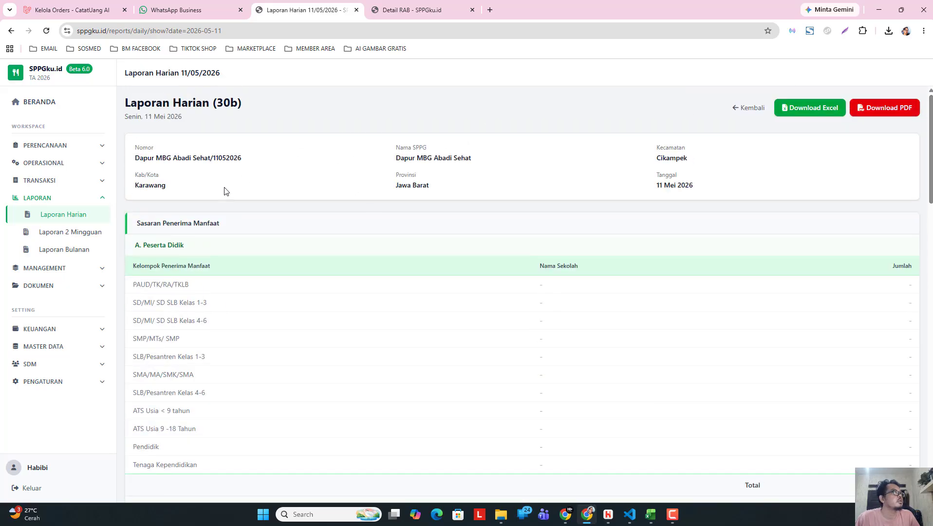
# From the ingredient purchase list, open the document preview of Toko Sayur Sehat's 11/05/2026 purchase order
pyautogui.click(62, 181)
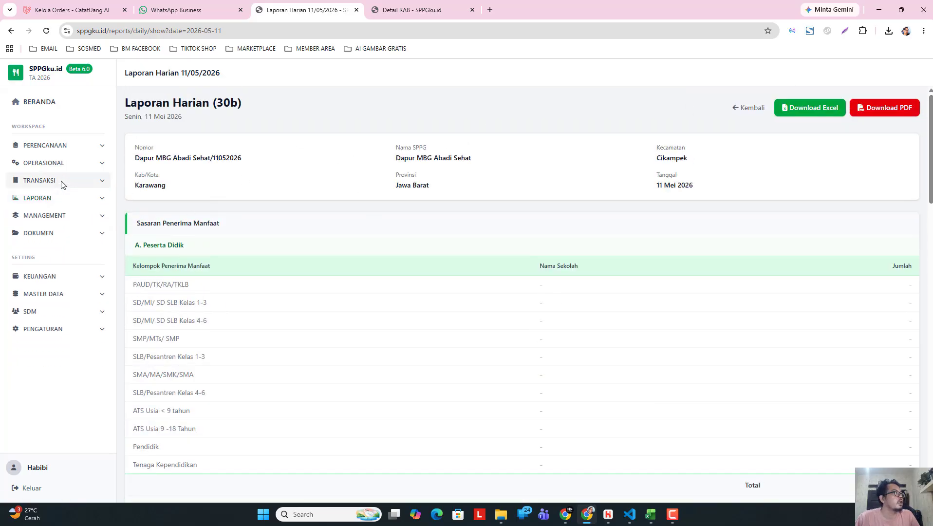
pyautogui.click(93, 199)
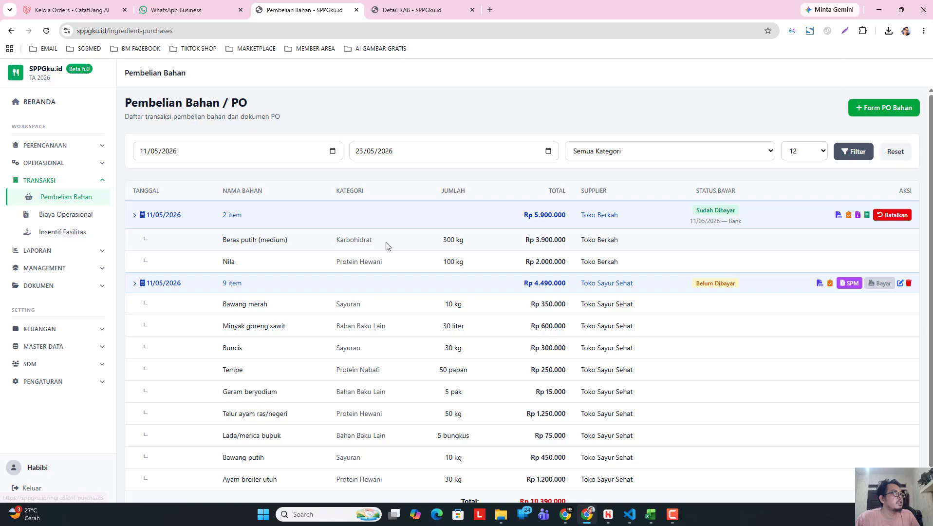
pyautogui.click(641, 216)
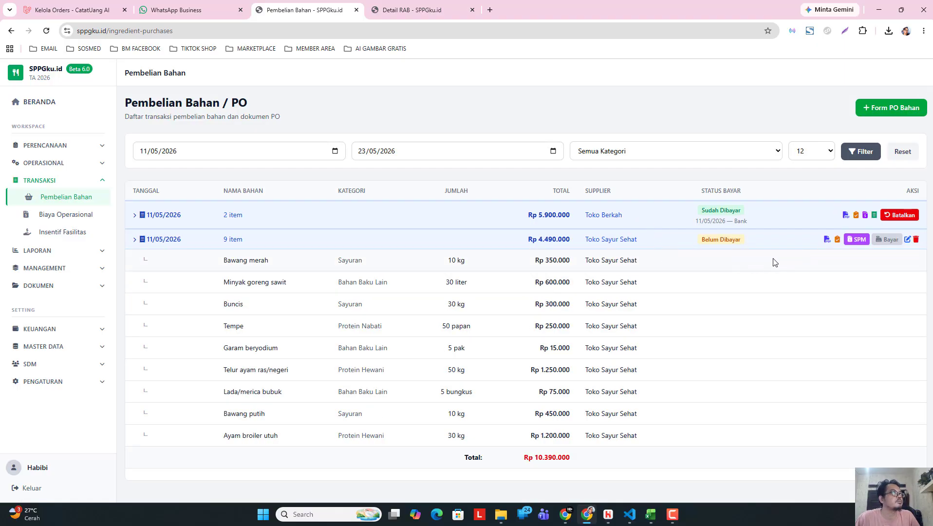
pyautogui.click(827, 240)
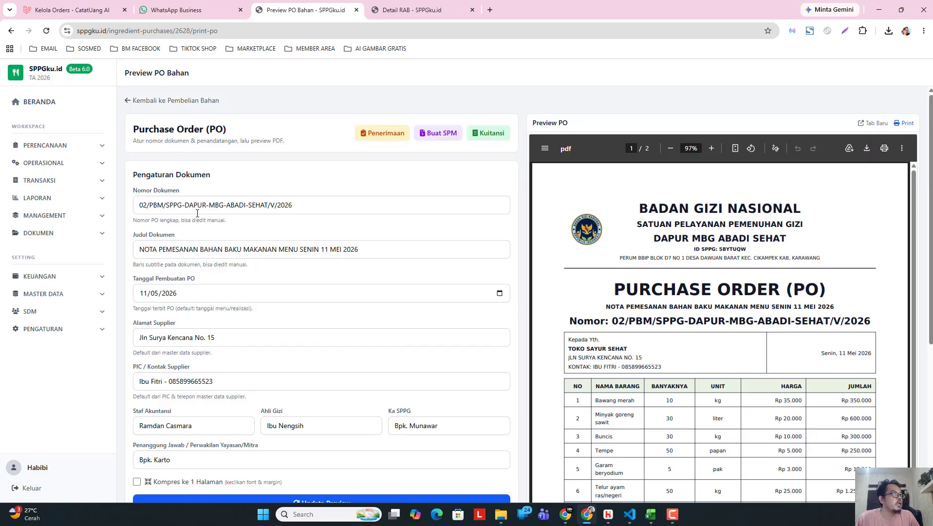
pyautogui.scroll(-1, 258, 282)
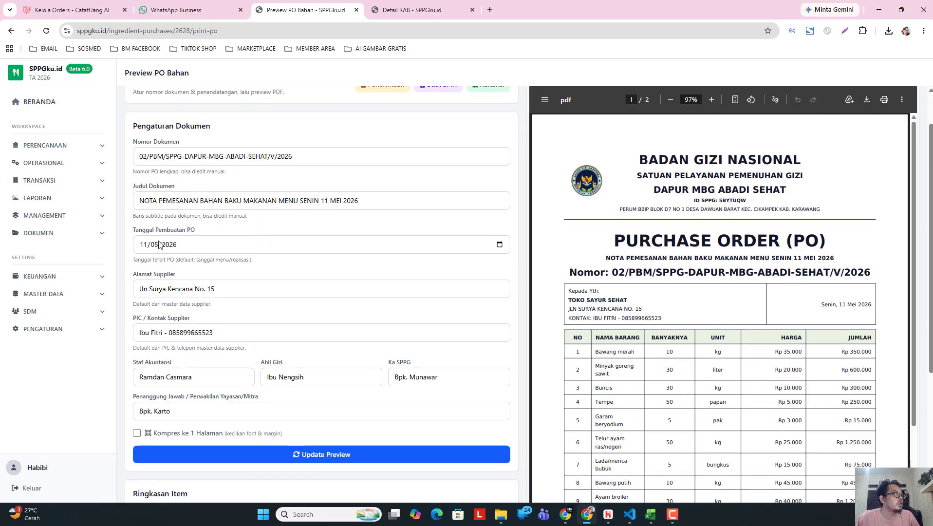
# Try 10/05/2026 as the PO creation date and restore it to 11/05/2026
pyautogui.click(500, 245)
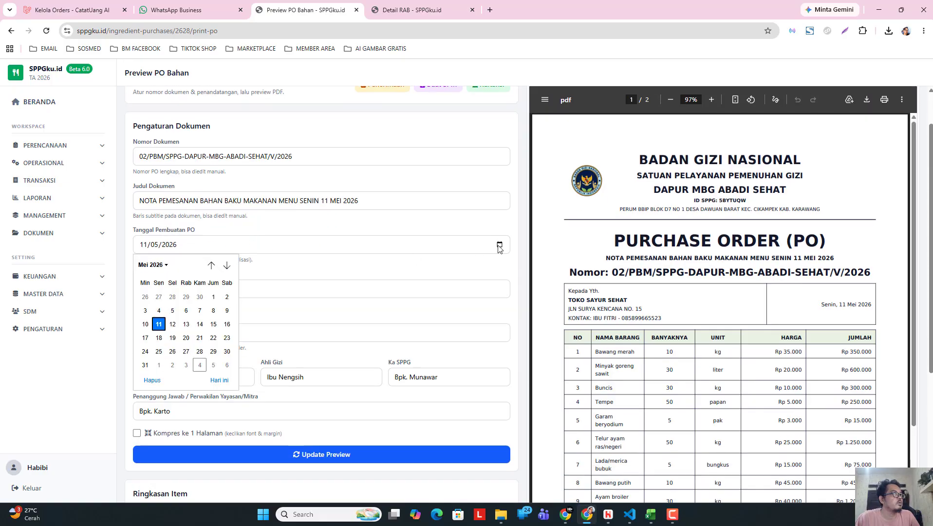
pyautogui.click(145, 324)
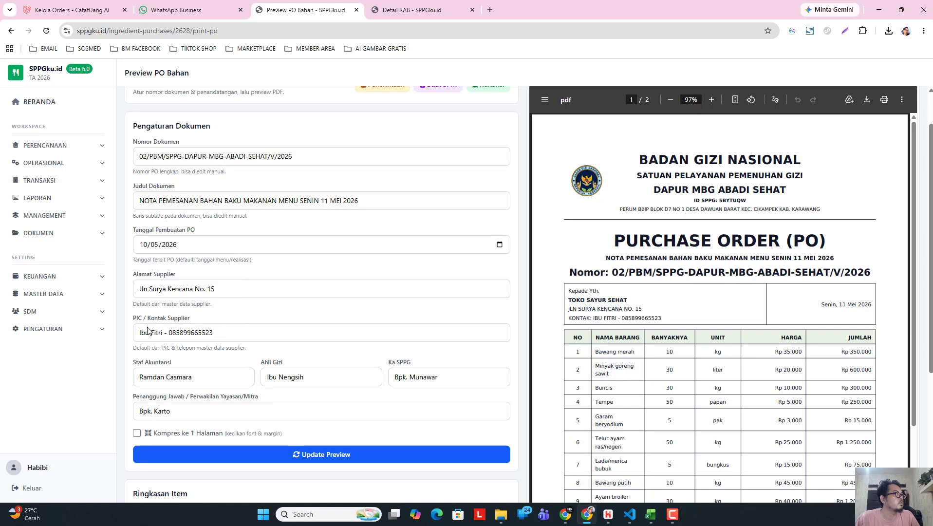
pyautogui.click(499, 245)
pyautogui.click(155, 324)
# Review the two-page purchase order, compress it to one page and refresh its preview
pyautogui.scroll(-1, 344, 290)
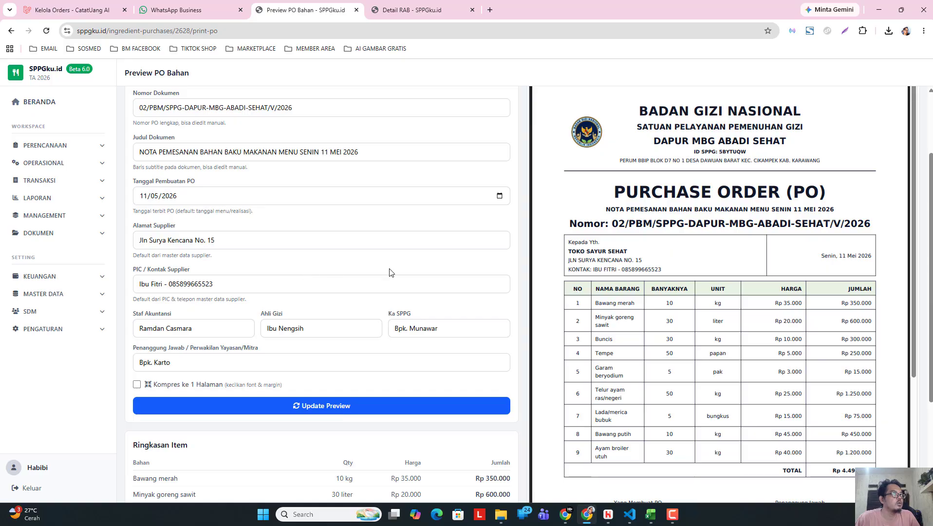
pyautogui.scroll(-3, 618, 304)
pyautogui.scroll(-5, 639, 293)
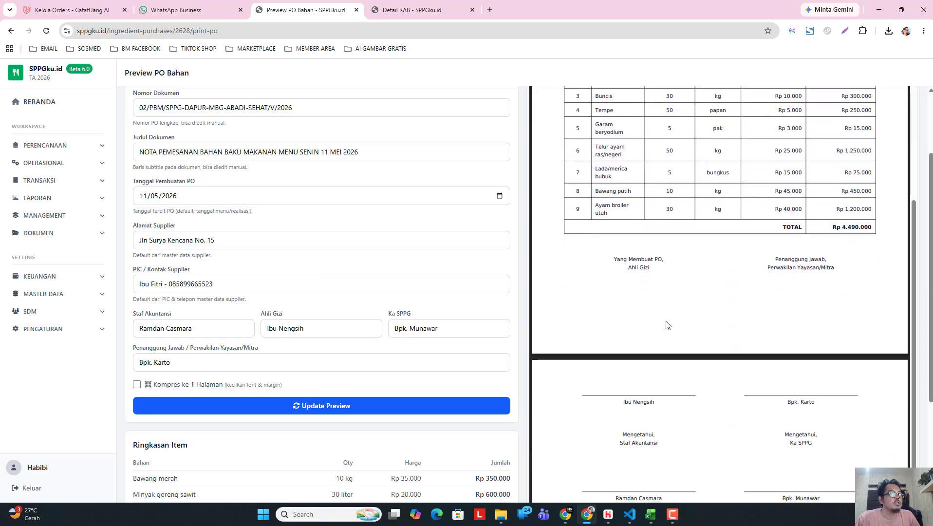
pyautogui.scroll(1, 672, 301)
pyautogui.scroll(-3, 797, 368)
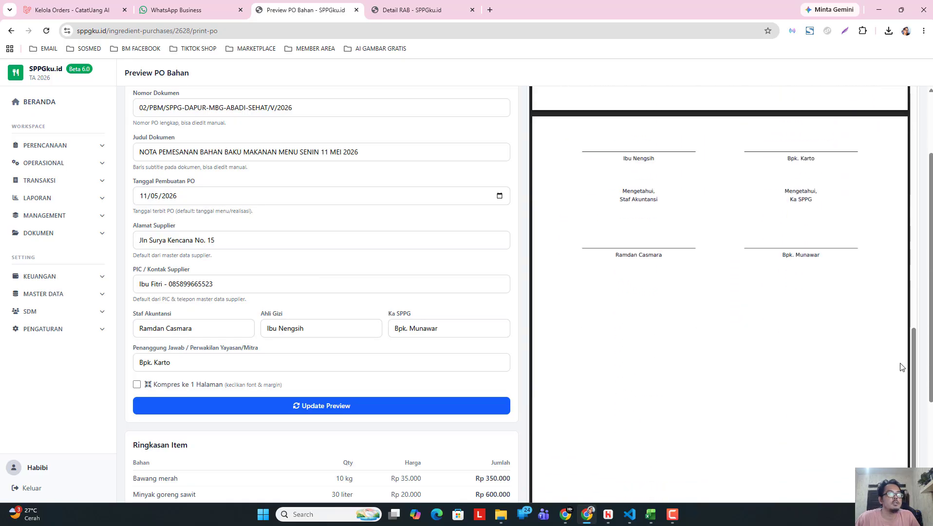
pyautogui.scroll(1, 910, 324)
pyautogui.scroll(10, 911, 316)
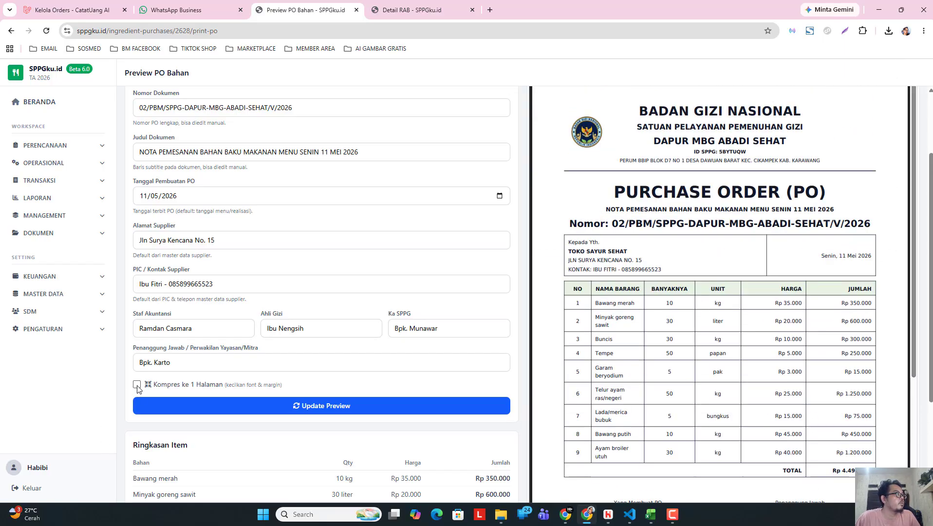
pyautogui.click(343, 406)
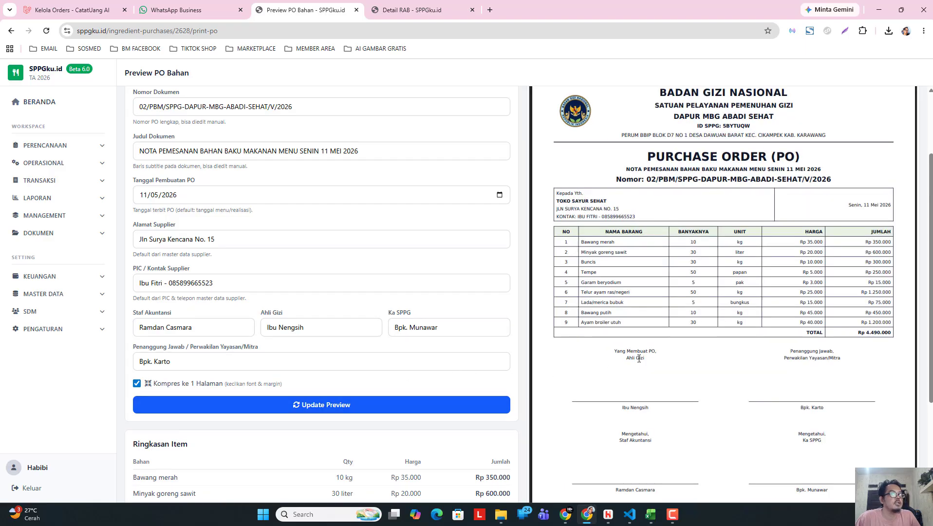
# Examine the one-page purchase order's item lines and signature blocks, and check its print preview without saving
pyautogui.scroll(-2, 649, 367)
pyautogui.scroll(-2, 650, 368)
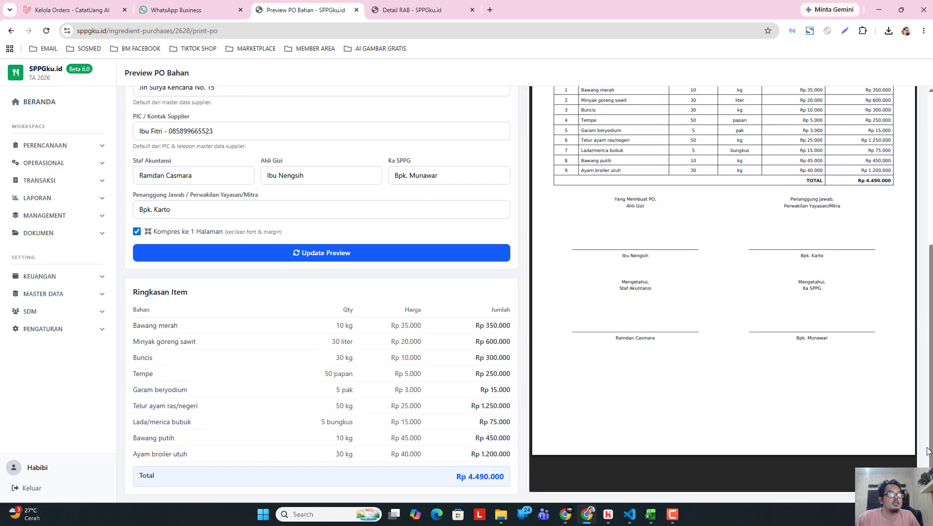
pyautogui.scroll(2, 845, 405)
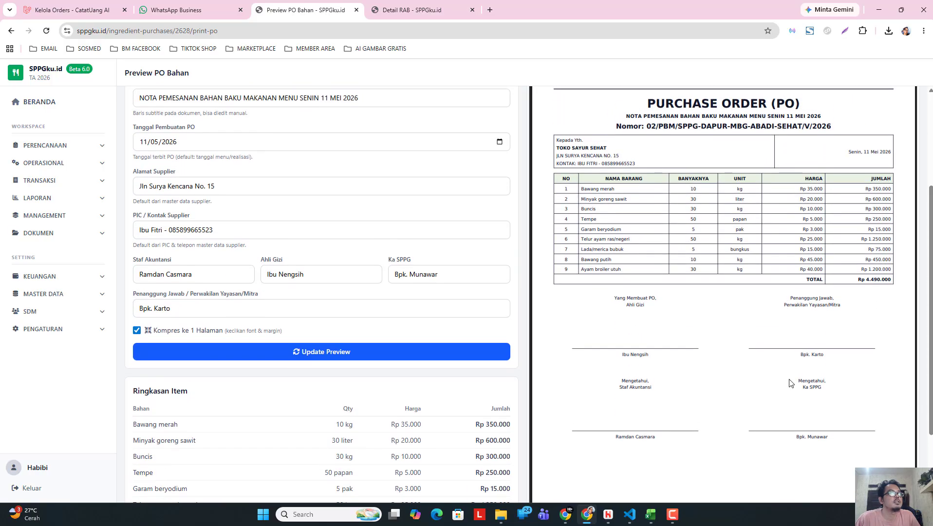
pyautogui.scroll(3, 789, 382)
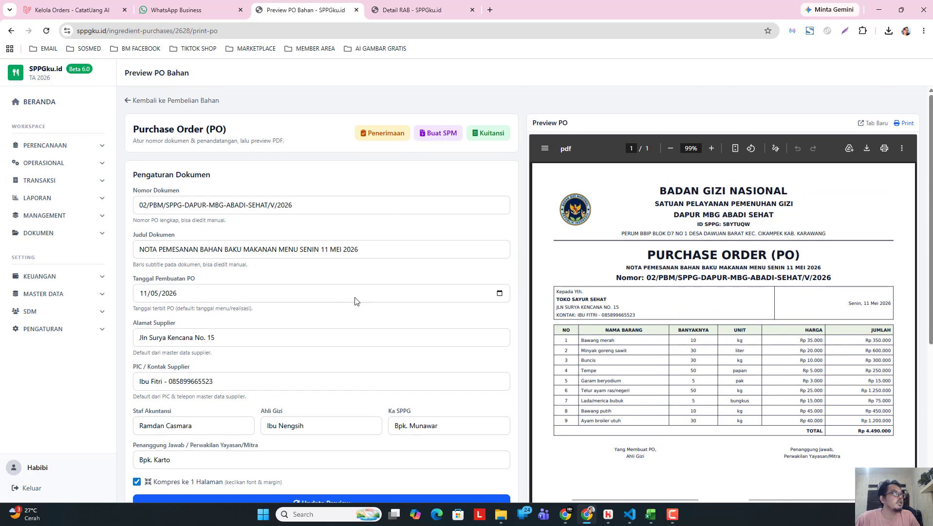
pyautogui.scroll(-2, 409, 214)
pyautogui.scroll(2, 190, 196)
pyautogui.scroll(-4, 398, 326)
pyautogui.scroll(4, 399, 326)
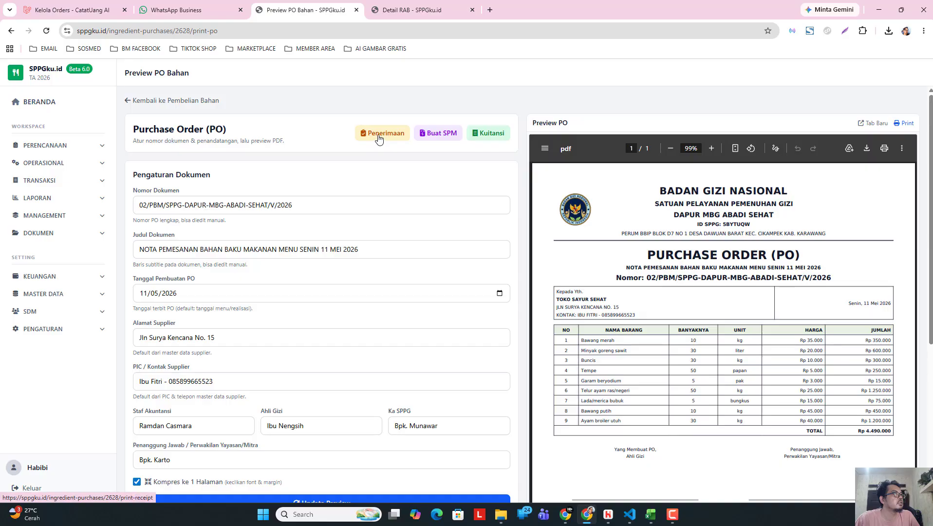
pyautogui.click(883, 149)
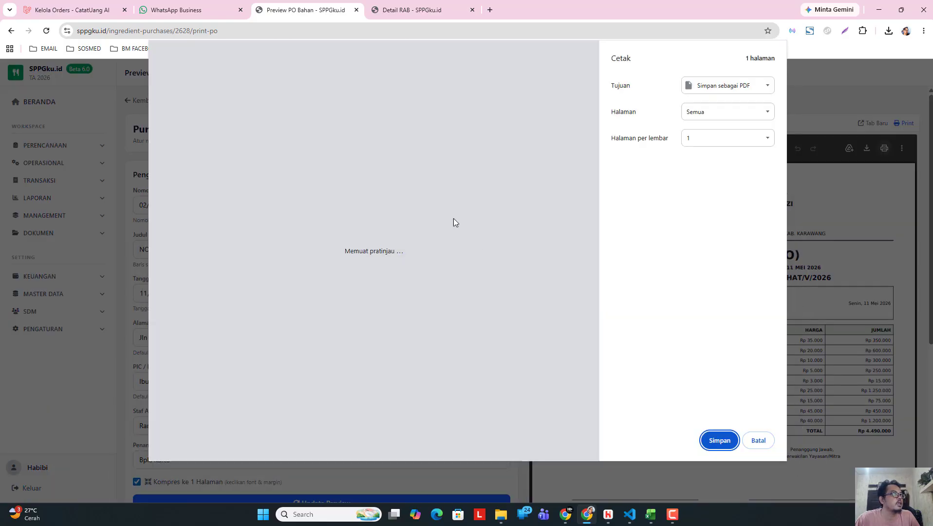
pyautogui.click(757, 439)
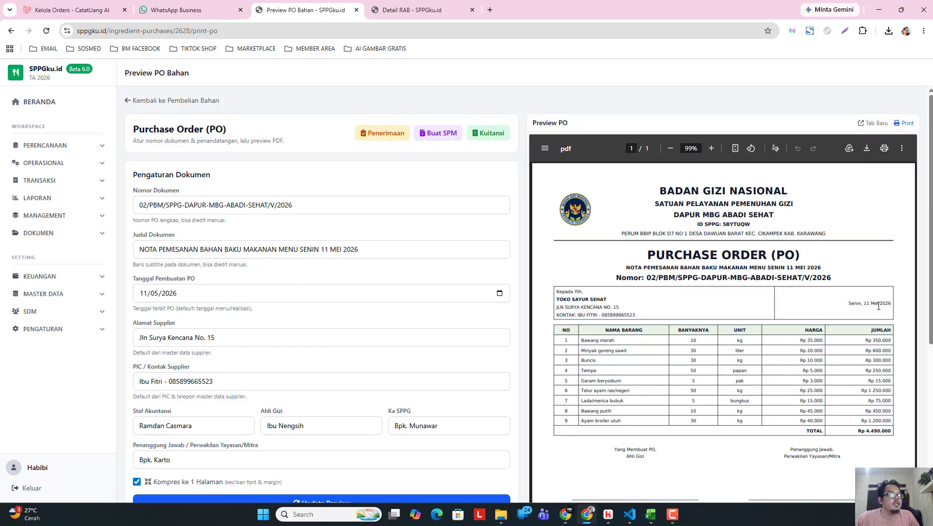
# Open the goods receipt document for Toko Sayur Sehat's purchase order and look over its preview
pyautogui.click(383, 133)
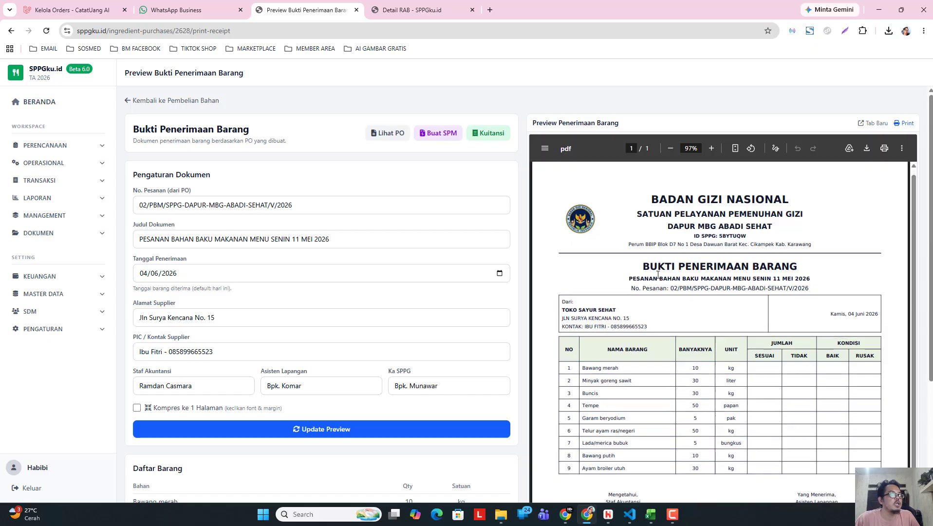
pyautogui.scroll(-3, 681, 317)
pyautogui.scroll(3, 317, 278)
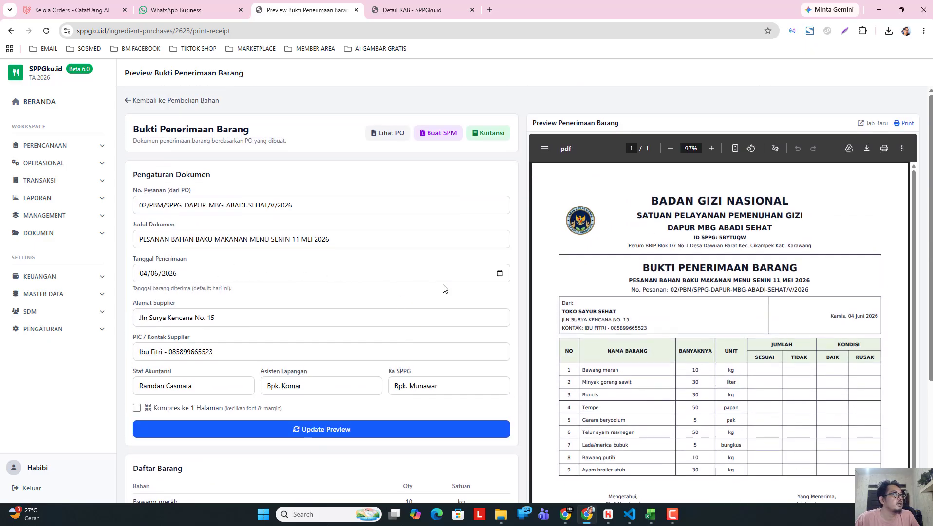
# Set the goods receipt date to 11/05/2026 and refresh the document preview
pyautogui.click(499, 273)
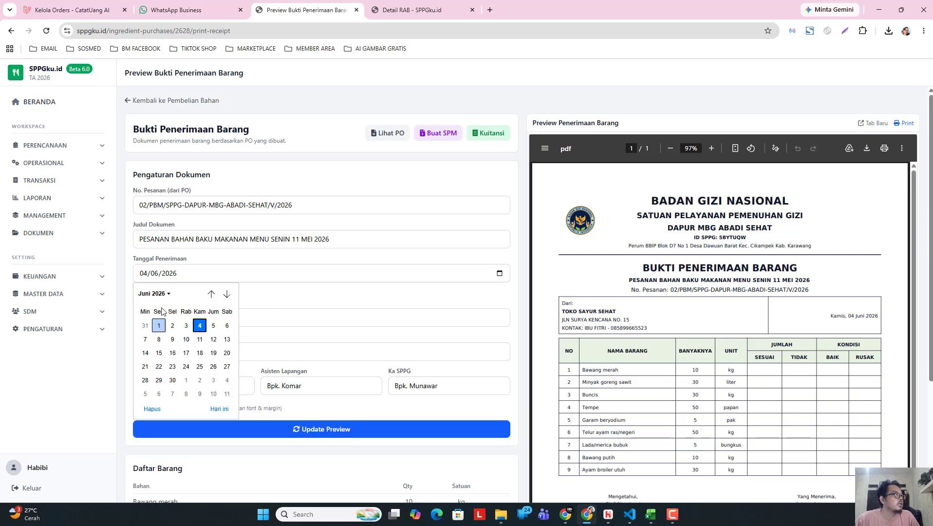
pyautogui.click(153, 294)
pyautogui.click(154, 347)
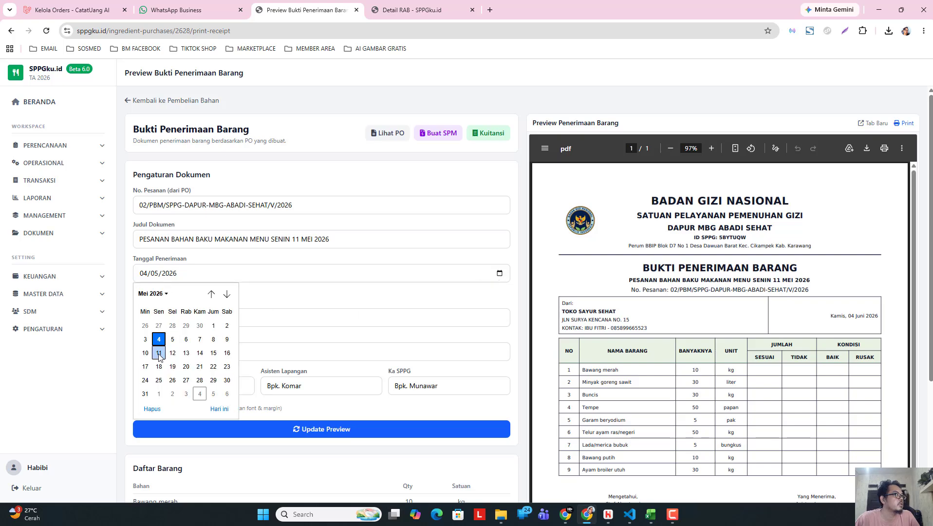
pyautogui.click(158, 354)
pyautogui.click(191, 278)
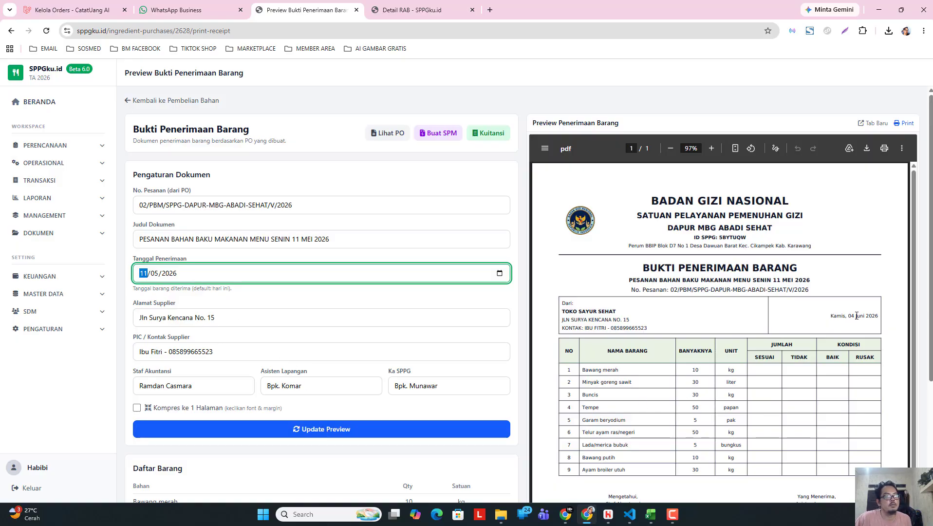
pyautogui.click(359, 429)
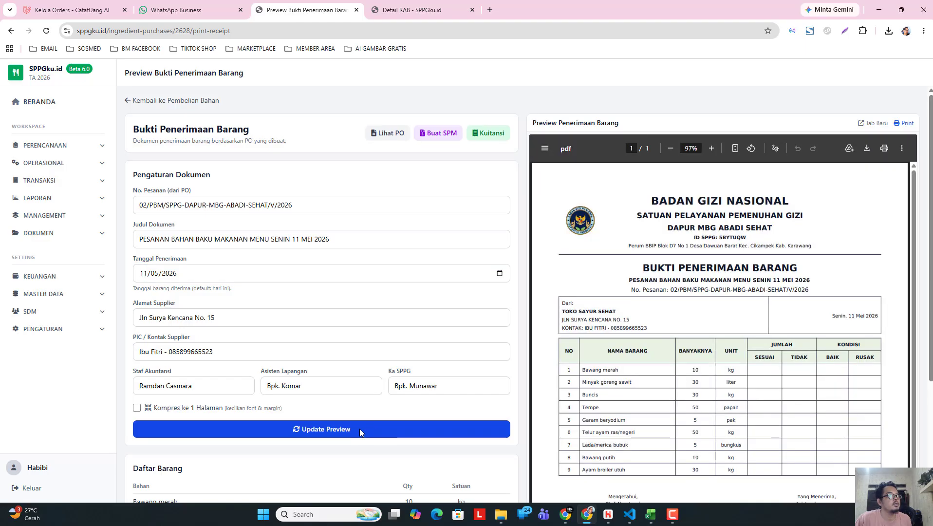
# Examine the goods receipt's date, item table and signature blocks, and check its print preview without saving
pyautogui.moveTo(852, 316); pyautogui.dragTo(878, 316)
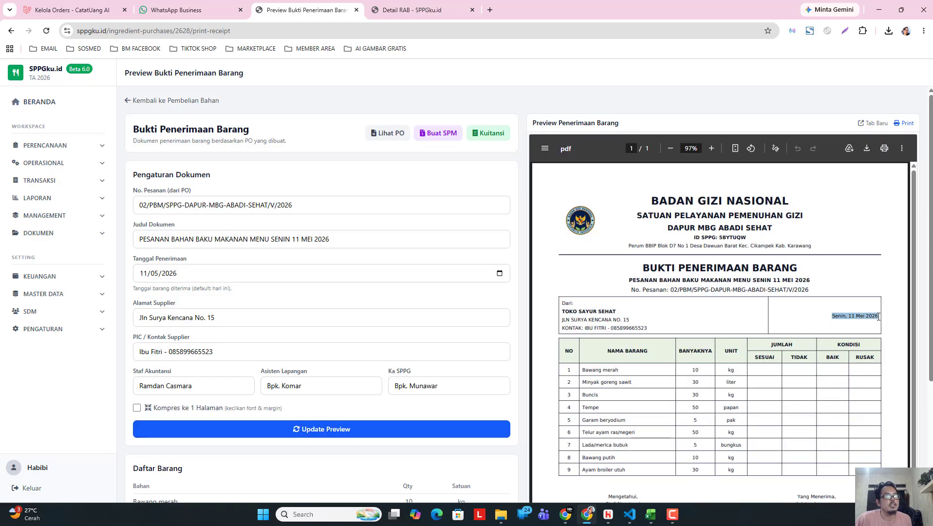
pyautogui.click(861, 317)
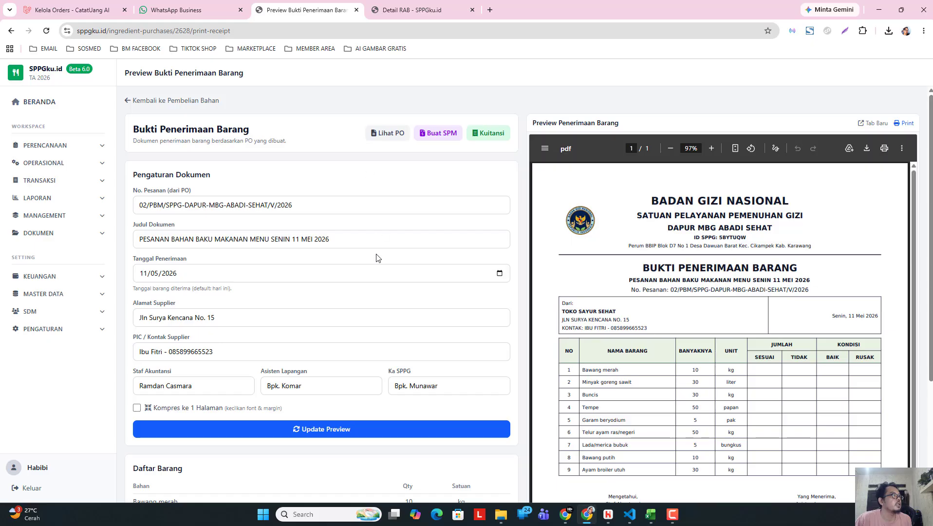
pyautogui.scroll(-3, 381, 312)
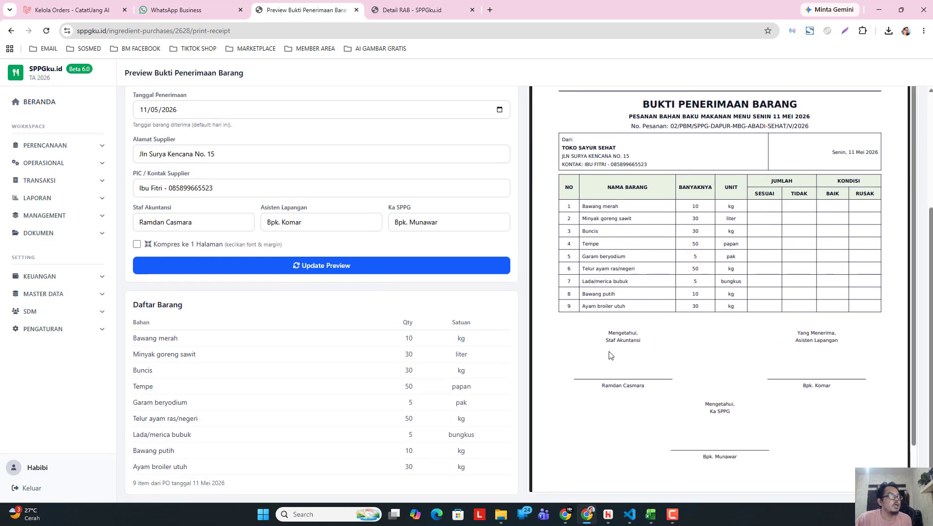
pyautogui.scroll(-1, 682, 314)
pyautogui.scroll(1, 696, 297)
pyautogui.scroll(3, 707, 269)
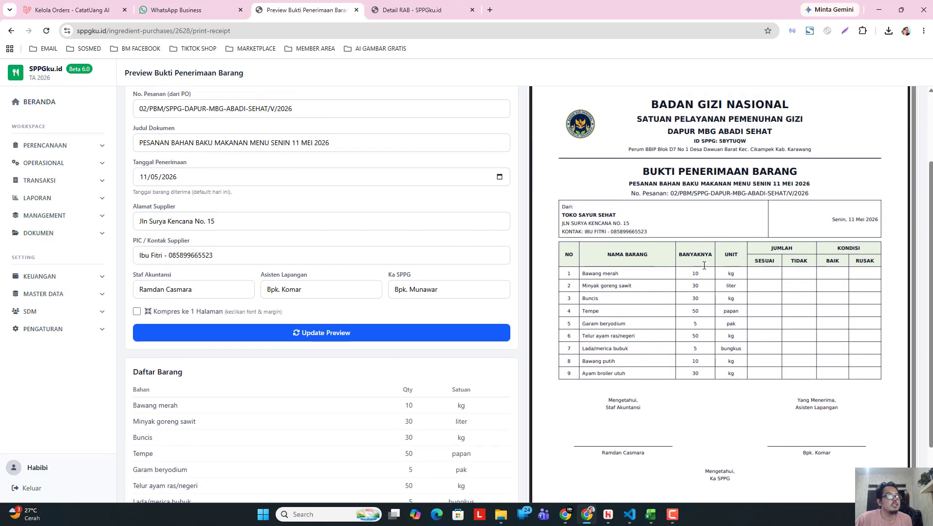
pyautogui.click(884, 149)
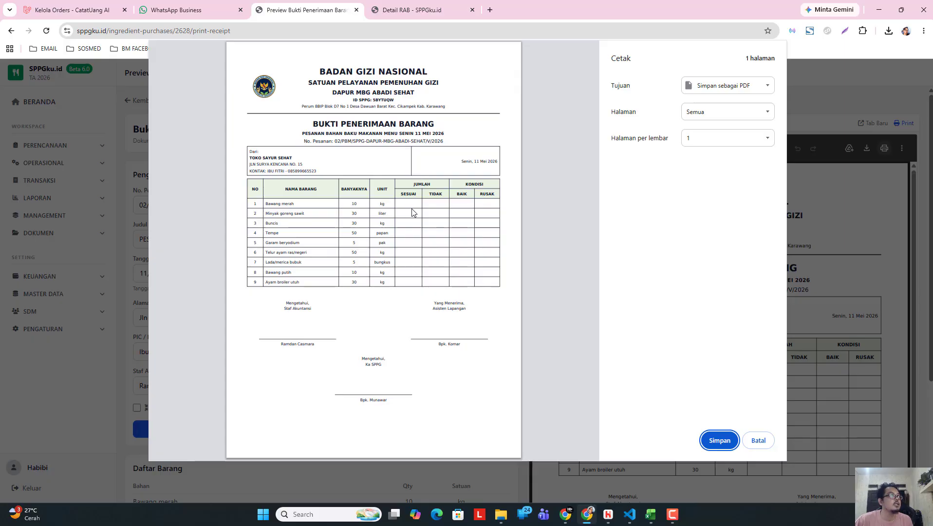
pyautogui.click(759, 440)
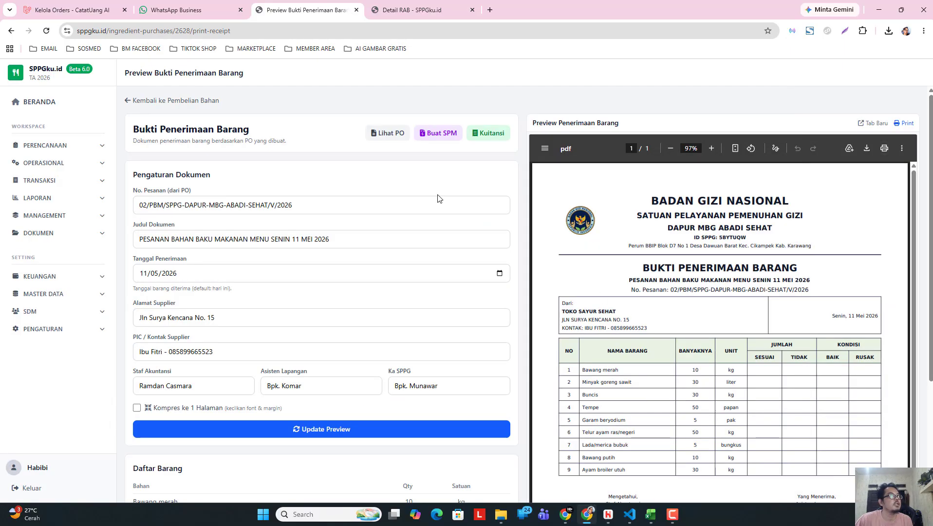
# Start a new SPM from this purchase order and set the SPM date to 11/05/2026
pyautogui.click(437, 141)
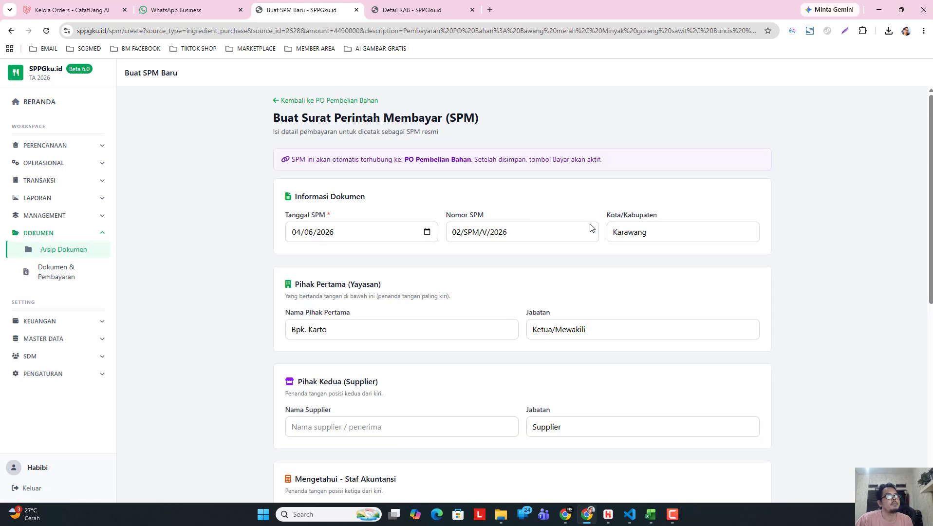
pyautogui.click(427, 233)
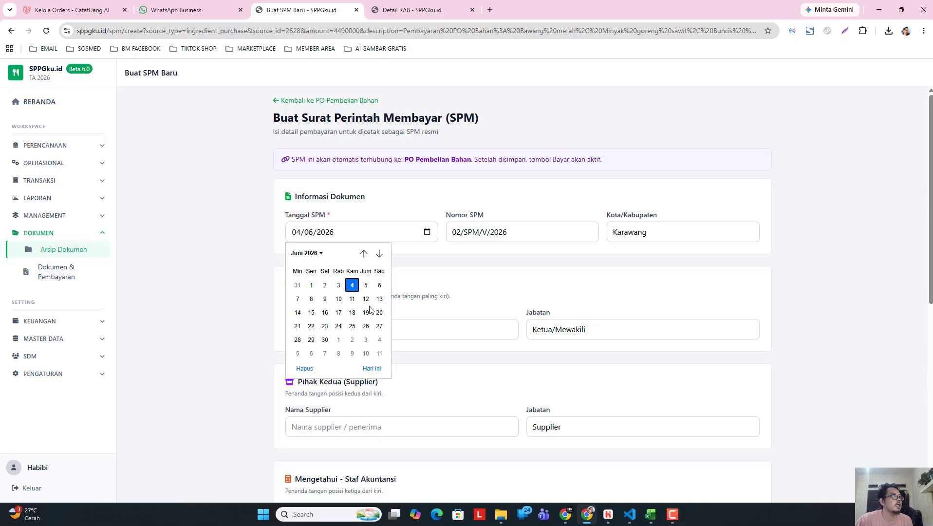
pyautogui.click(309, 253)
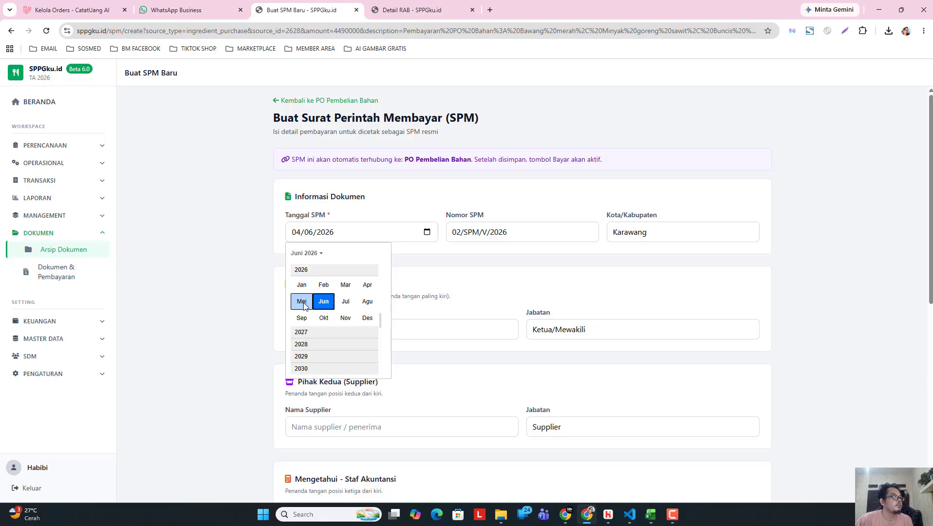
pyautogui.click(302, 301)
pyautogui.click(311, 313)
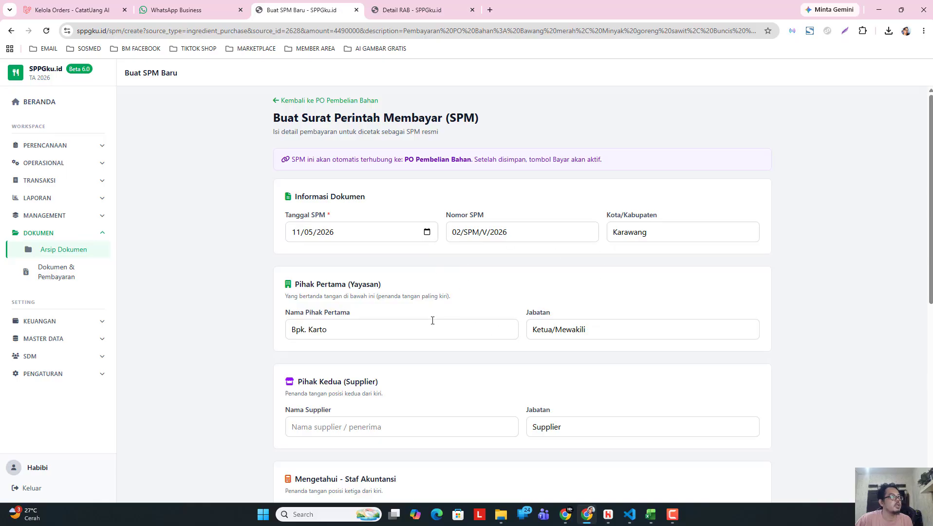
# Fill in the supplier's name as the second party of the SPM
pyautogui.scroll(-3, 432, 320)
pyautogui.click(338, 282)
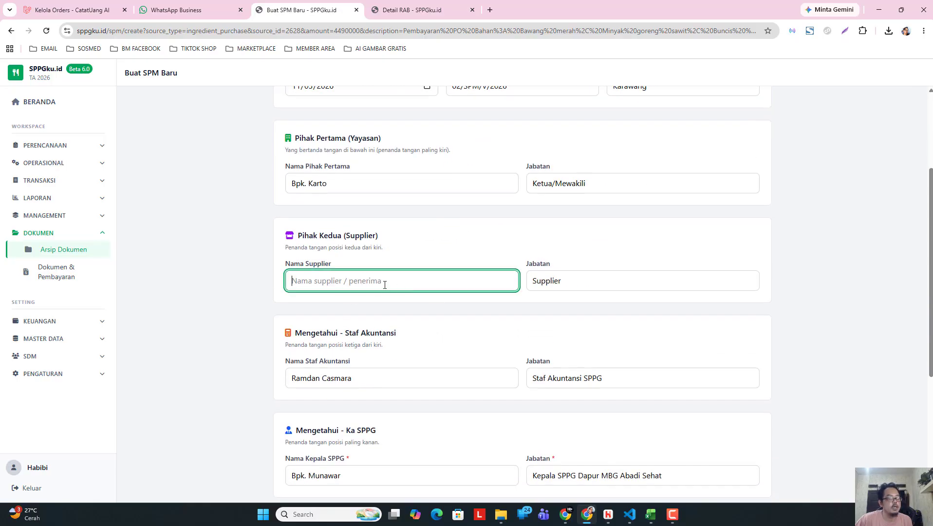
pyautogui.write('Ce')
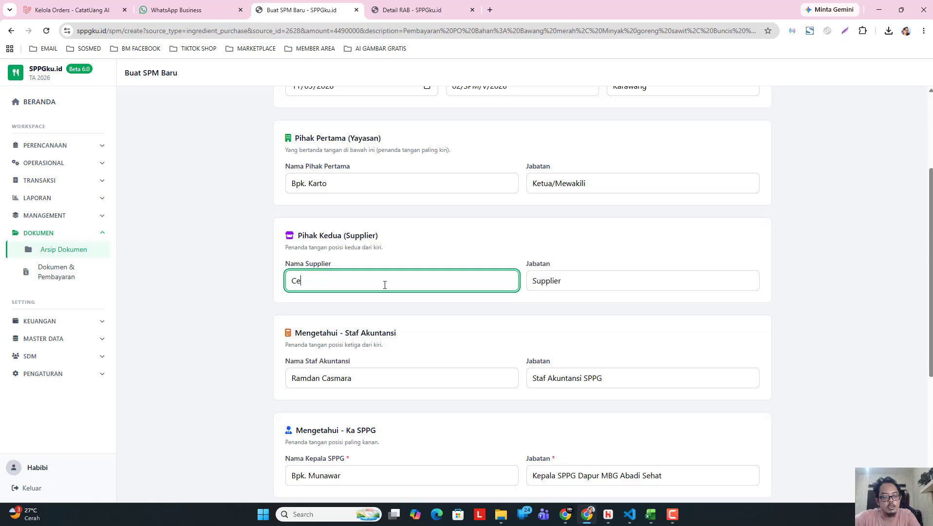
pyautogui.write('cep')
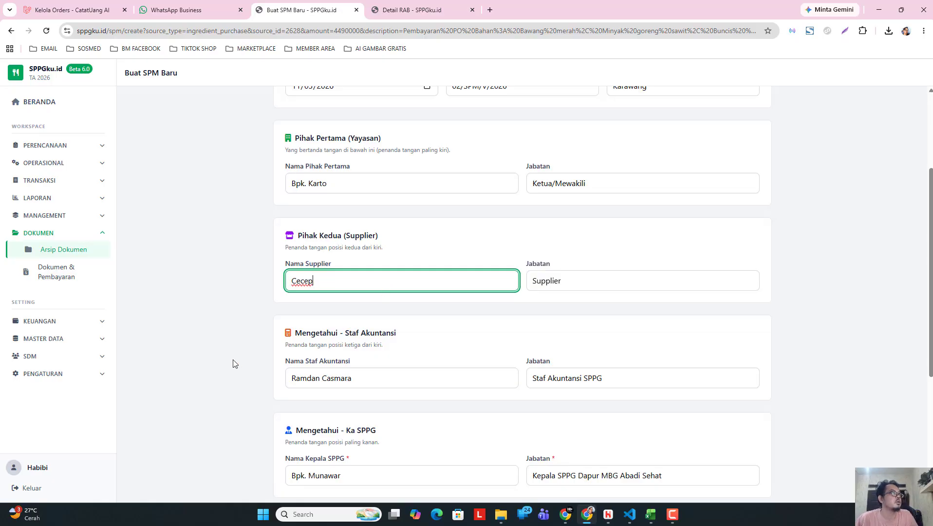
pyautogui.click(233, 363)
# Set the payment transaction row's date to 11/05/2026 and save the SPM
pyautogui.scroll(-4, 431, 318)
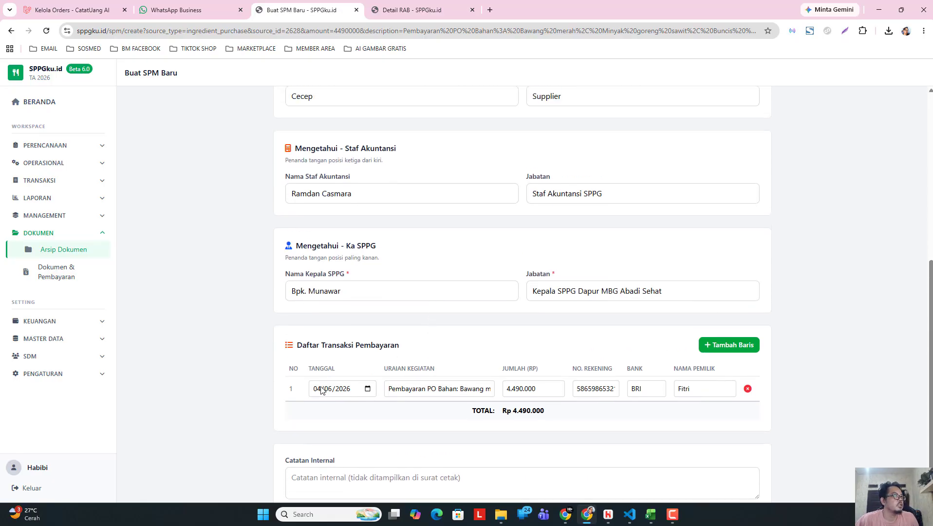
pyautogui.click(368, 389)
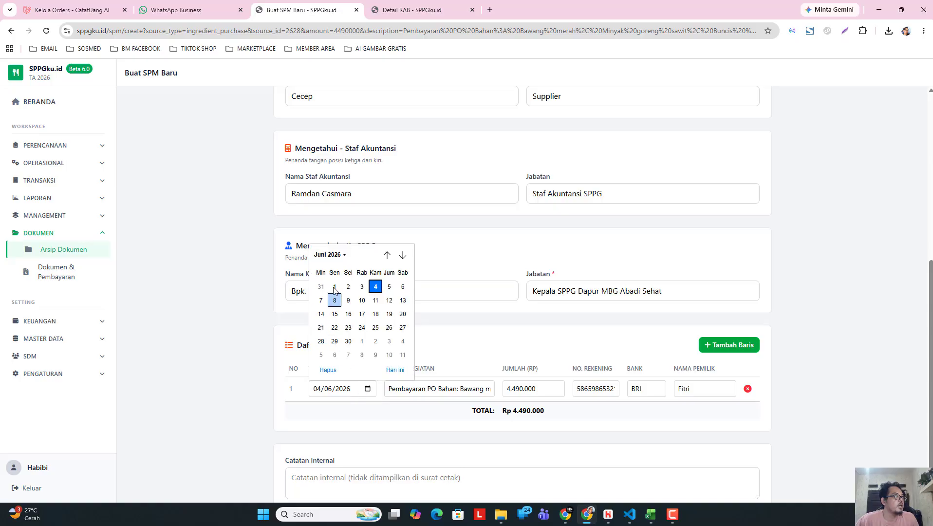
pyautogui.click(337, 256)
pyautogui.click(326, 303)
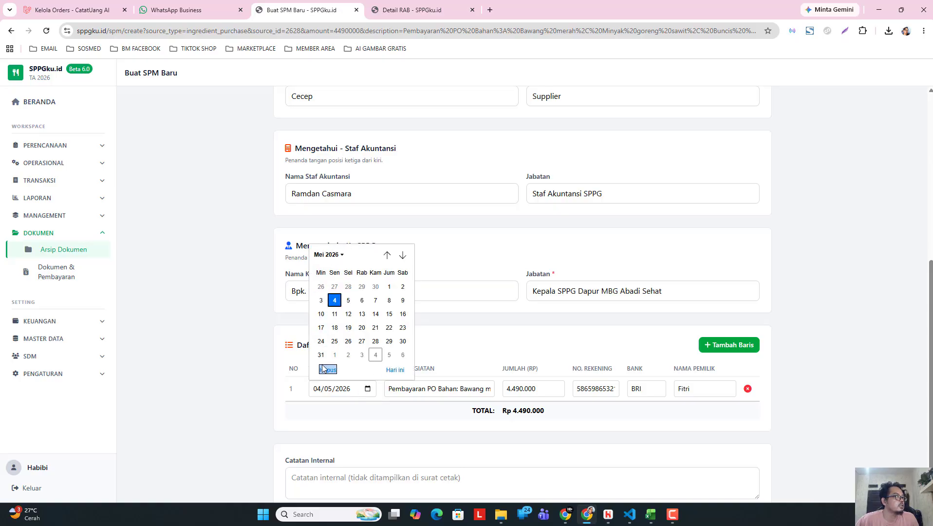
pyautogui.click(334, 319)
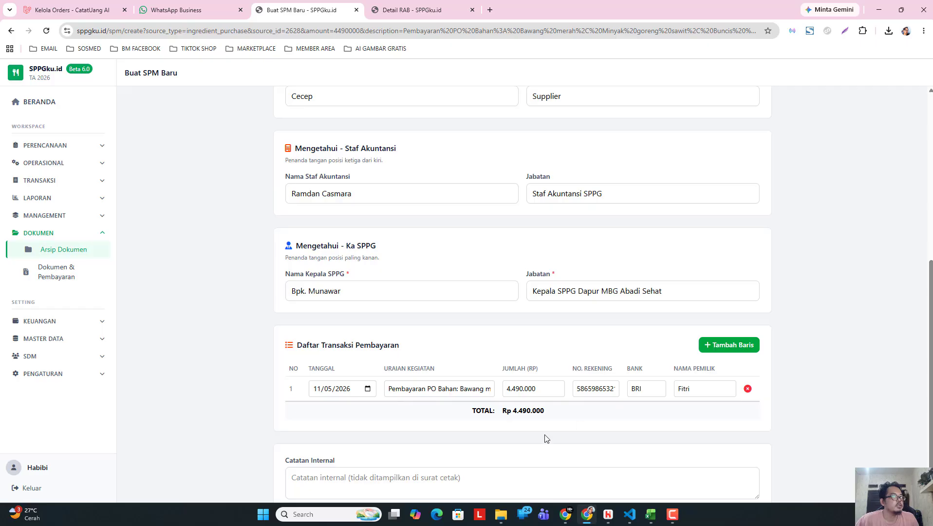
pyautogui.scroll(-1, 547, 438)
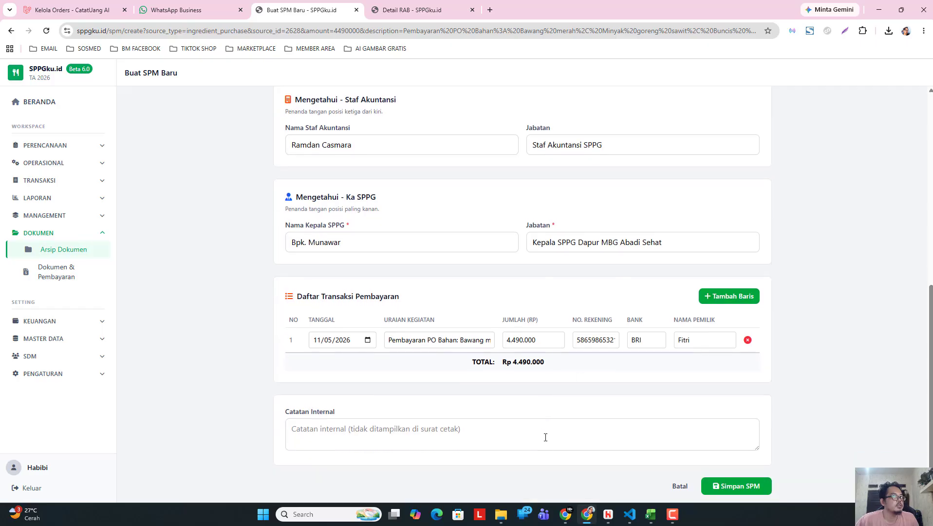
pyautogui.click(735, 487)
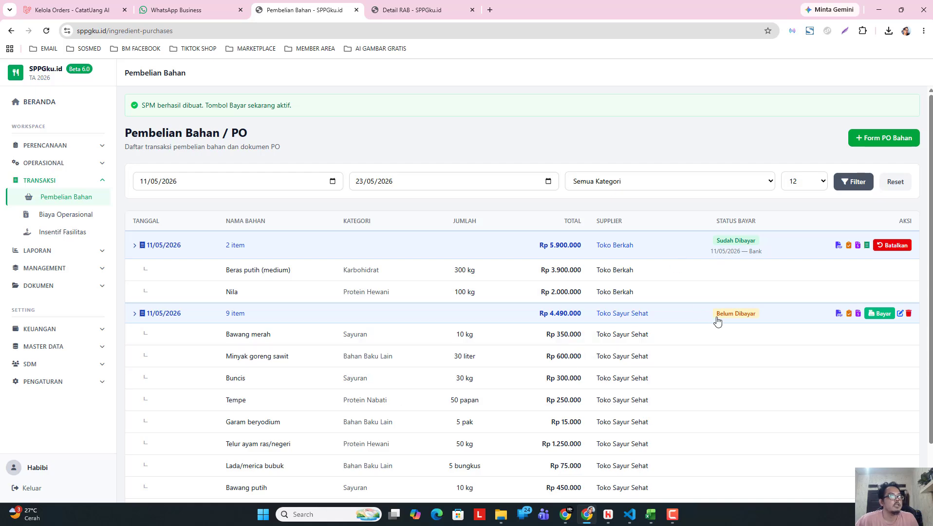
# Collapse the item lists of both purchase orders and check the cash balances on the dashboard in a separate tab
pyautogui.click(266, 317)
pyautogui.click(280, 251)
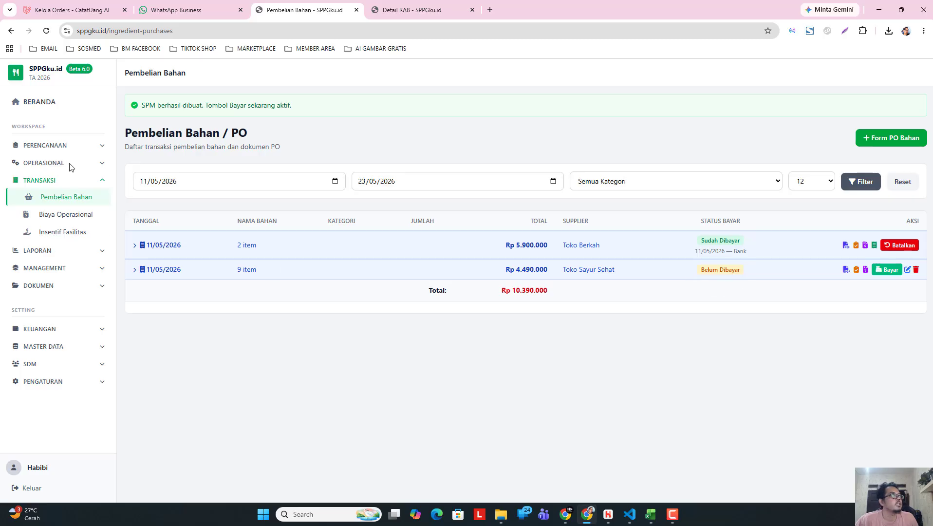
pyautogui.rightClick(61, 106)
pyautogui.click(92, 114)
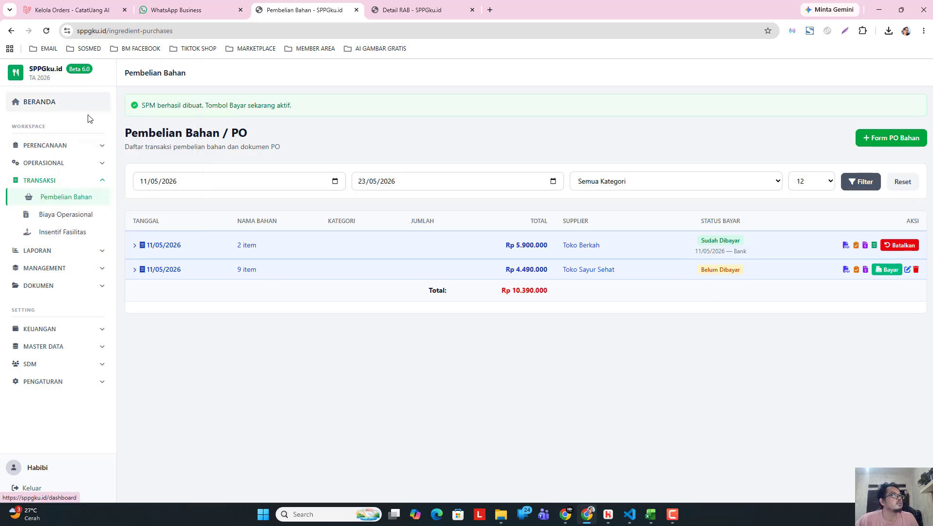
pyautogui.click(504, 11)
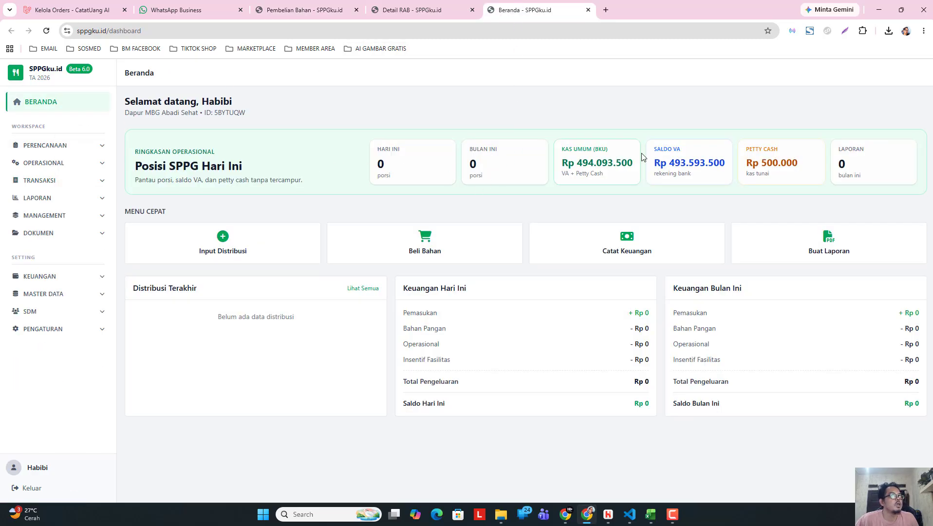
pyautogui.click(302, 9)
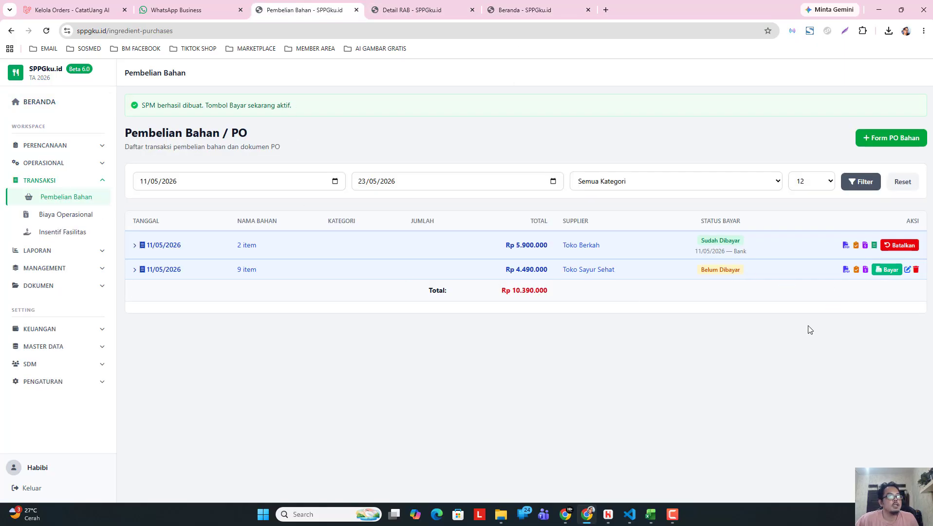
# Examine the saved SPM for Toko Sayur Sehat, including its transaction table and signature blocks, and check its print preview without saving
pyautogui.click(865, 271)
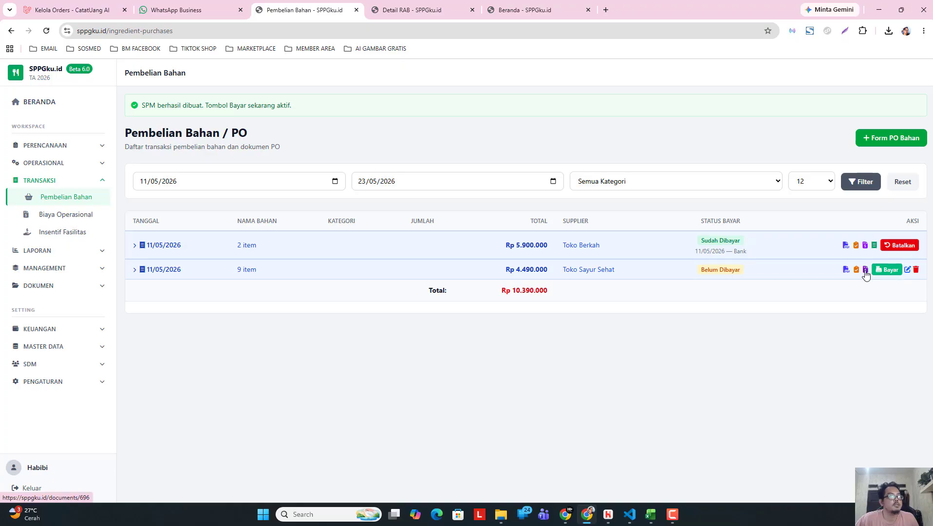
pyautogui.scroll(-6, 492, 318)
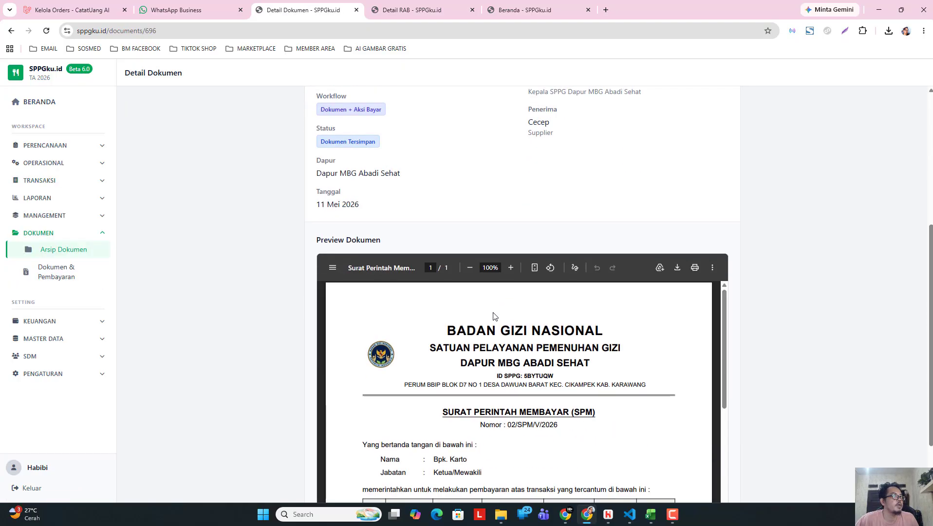
pyautogui.scroll(-2, 493, 303)
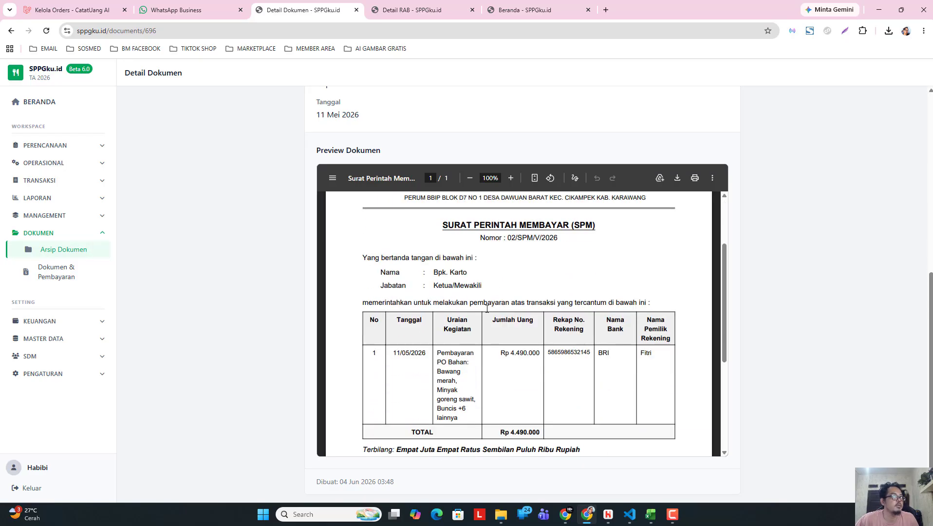
pyautogui.scroll(-2, 439, 277)
pyautogui.scroll(2, 443, 264)
pyautogui.scroll(-1, 497, 302)
pyautogui.scroll(-3, 498, 303)
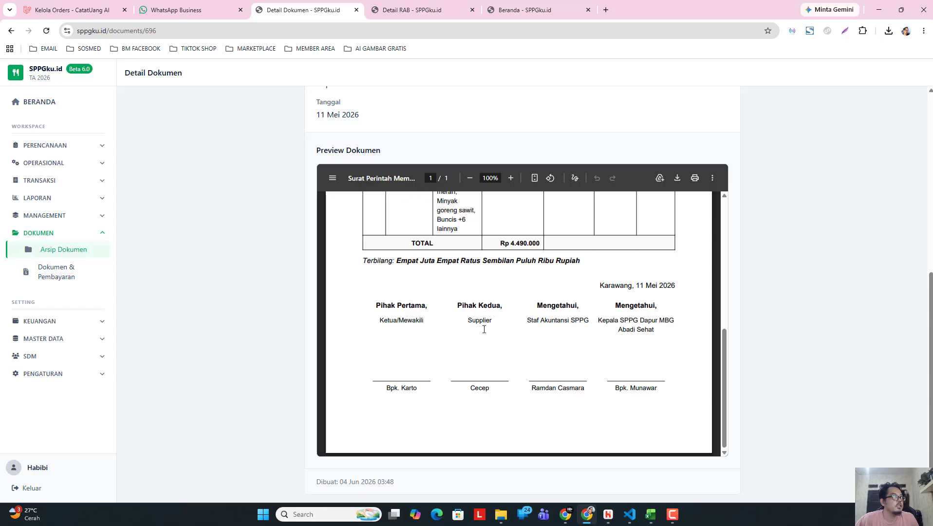
pyautogui.scroll(5, 552, 297)
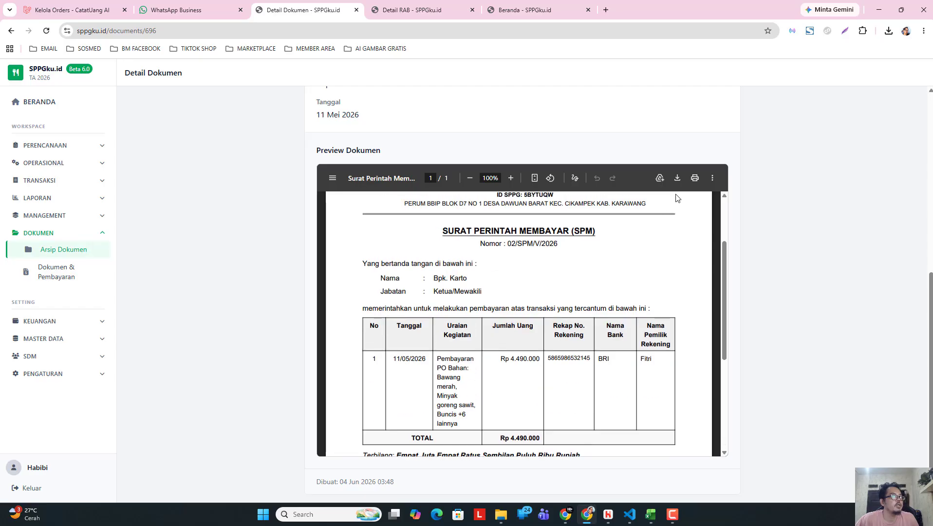
pyautogui.click(695, 178)
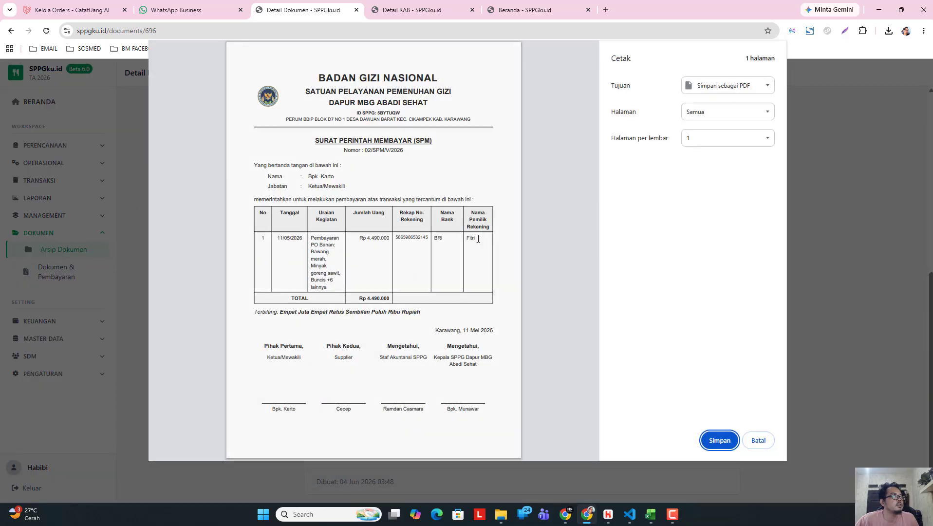
pyautogui.click(758, 440)
# Return to the ingredient purchases list and open the payment receipt form for the unpaid Toko Sayur Sehat purchase order
pyautogui.scroll(3, 521, 370)
pyautogui.scroll(3, 298, 211)
pyautogui.scroll(4, 300, 209)
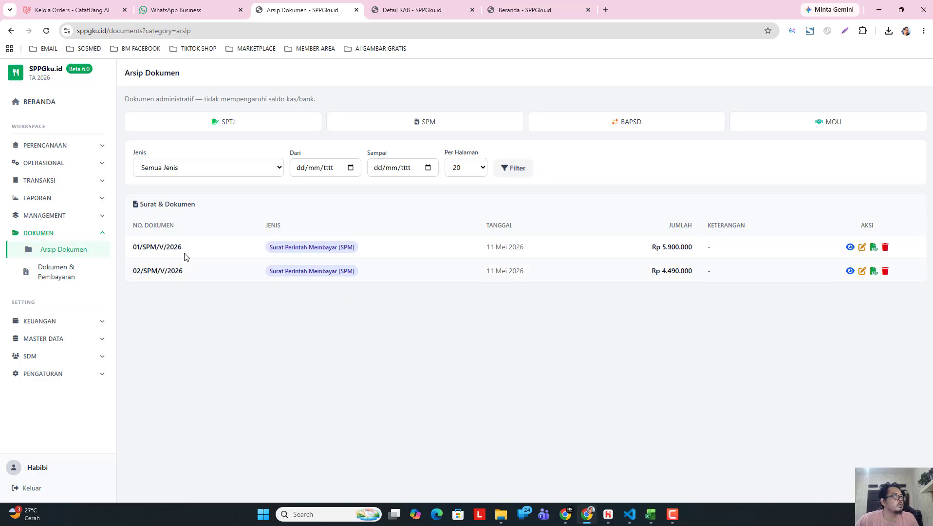
pyautogui.click(55, 180)
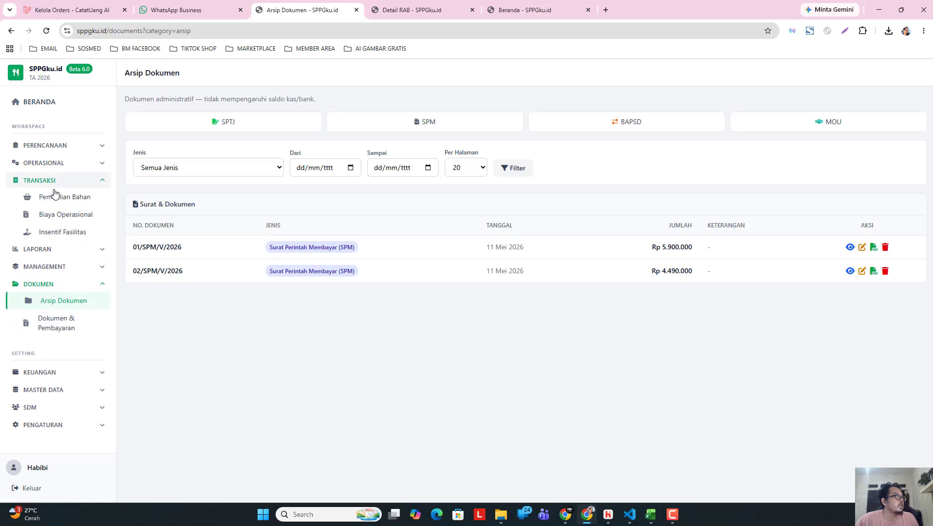
pyautogui.click(56, 195)
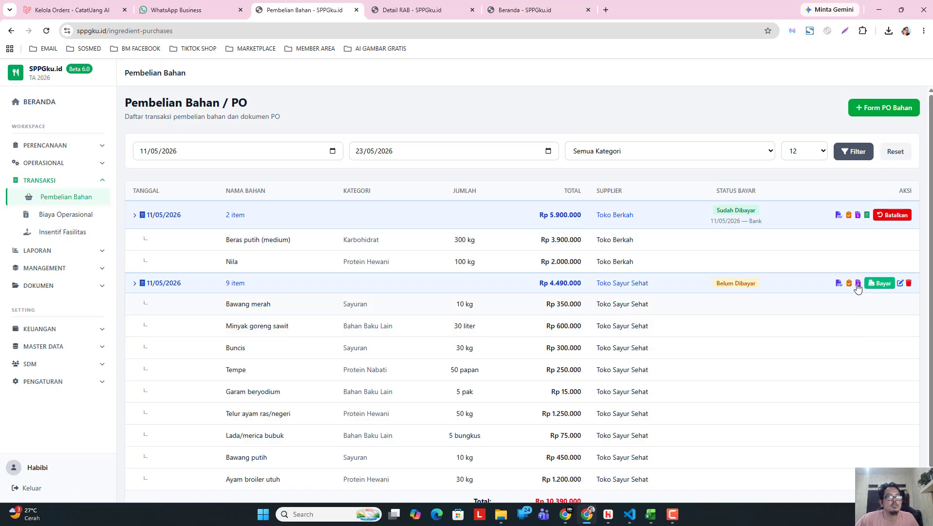
pyautogui.click(882, 284)
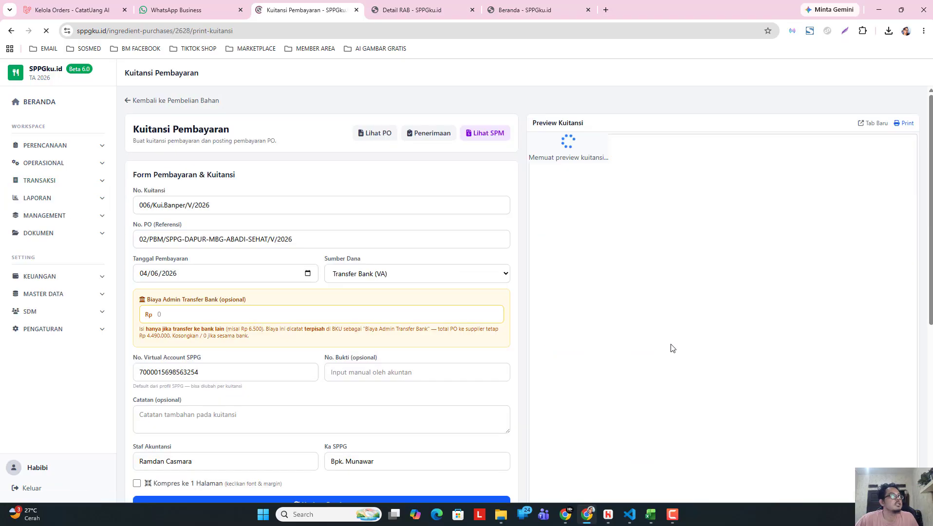
# Set the receipt number to 002/Kui.Banper/V/2026 and the payment date to 11/05/2026
pyautogui.click(151, 205)
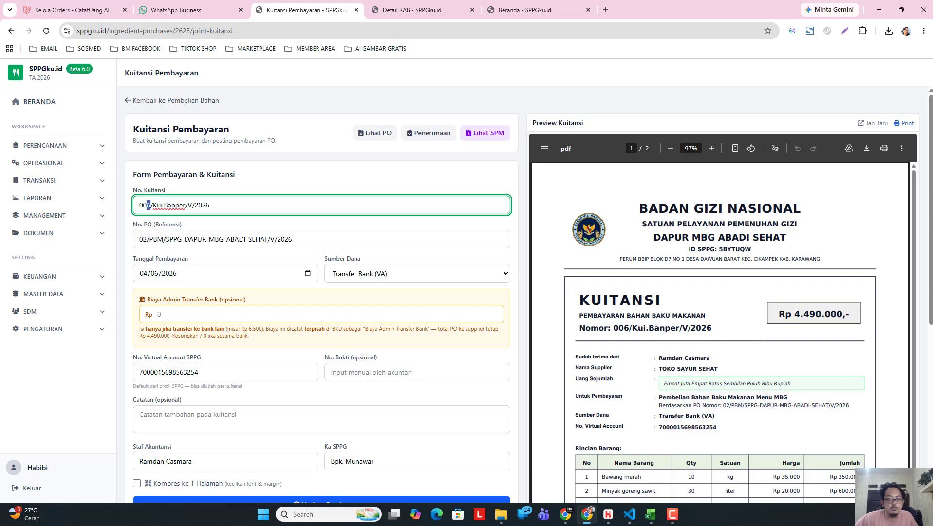
pyautogui.write('7')
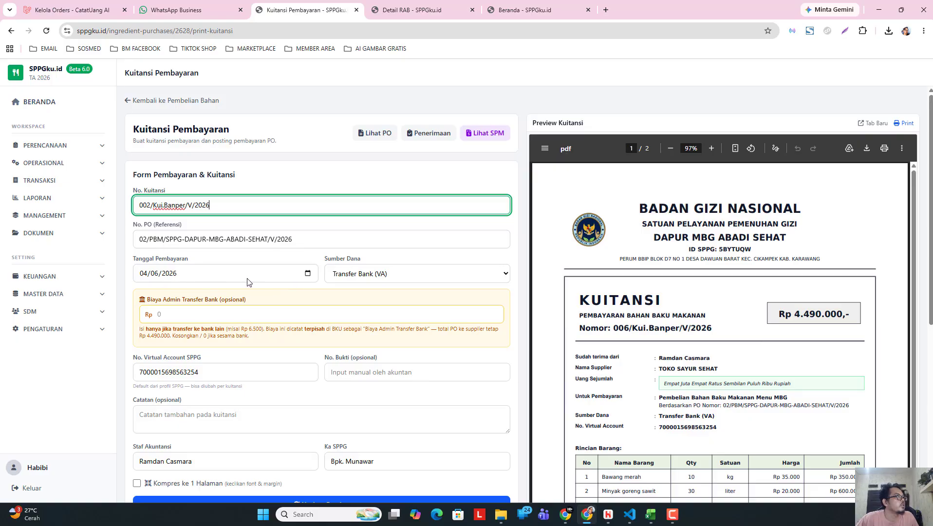
pyautogui.click(311, 276)
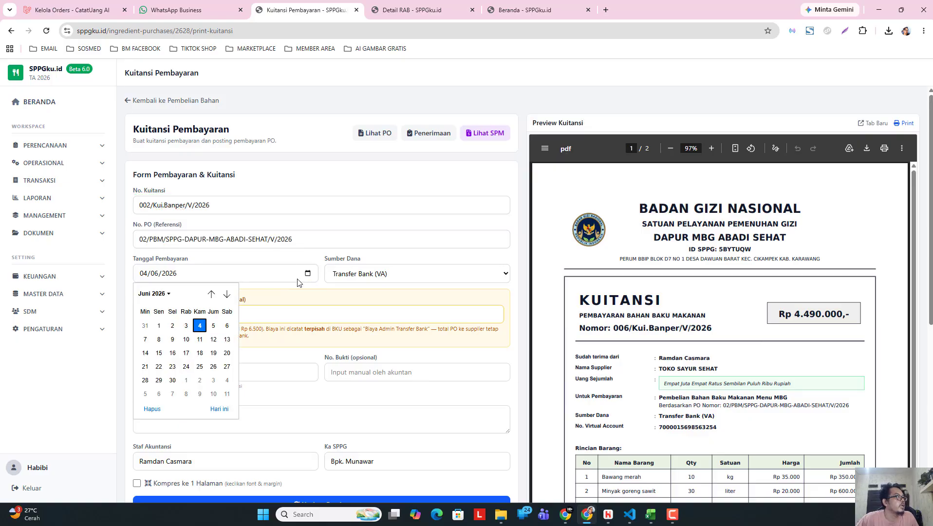
pyautogui.click(154, 293)
pyautogui.click(149, 341)
pyautogui.click(160, 354)
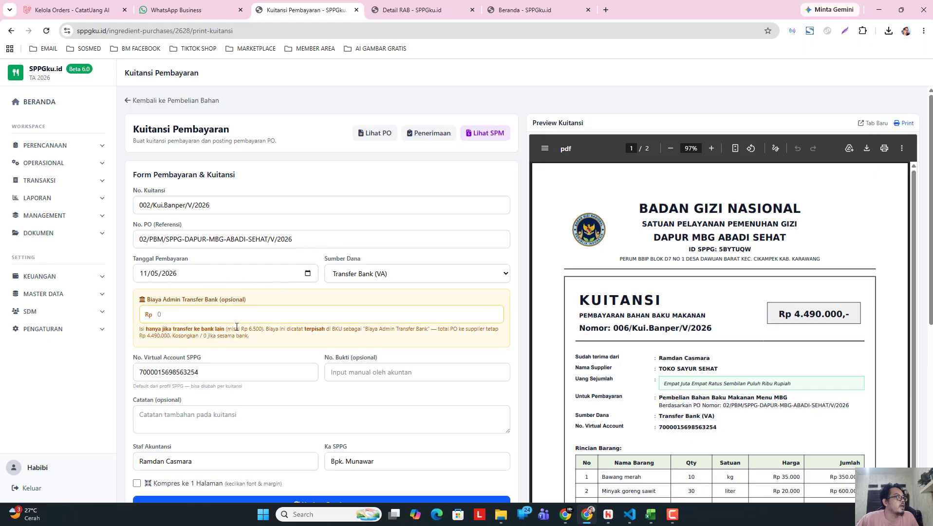
# Leave the bank transfer fee empty, compress the payment receipt to one page and refresh its preview
pyautogui.click(222, 317)
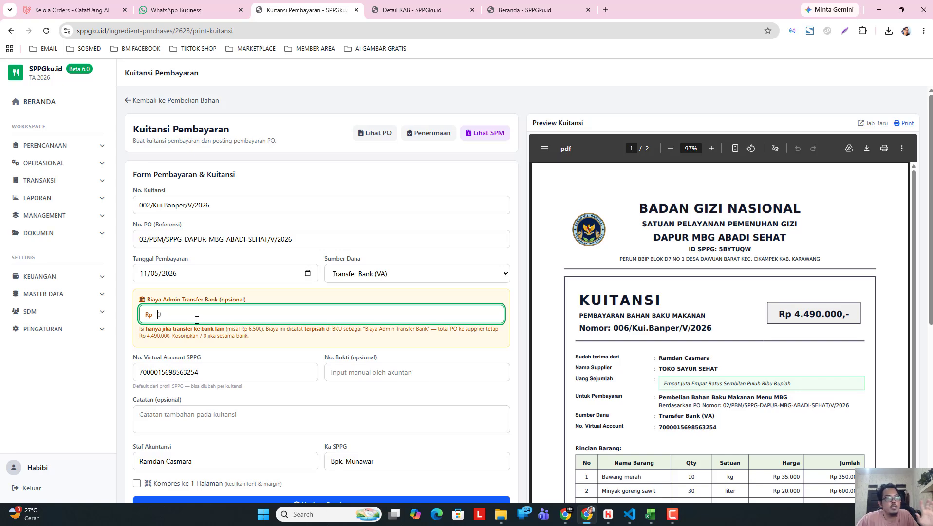
pyautogui.scroll(-3, 219, 350)
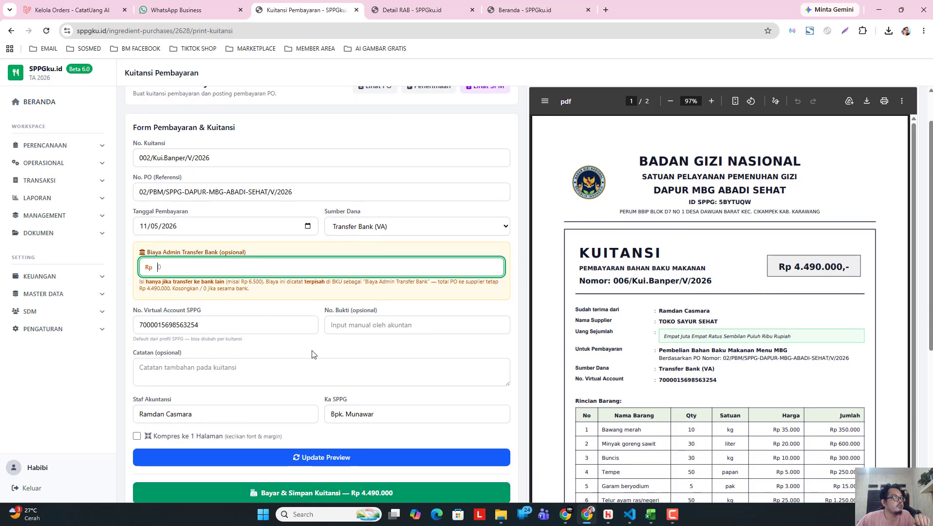
pyautogui.scroll(-1, 308, 342)
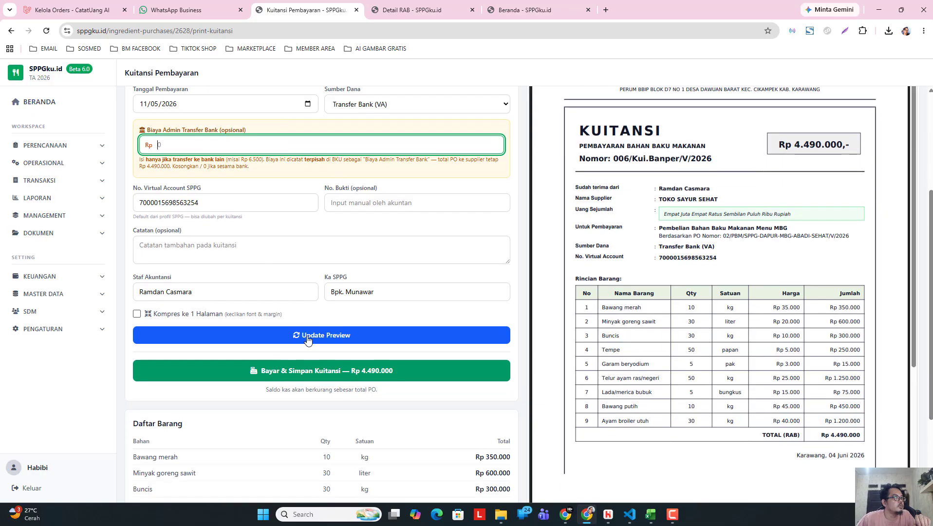
pyautogui.scroll(-5, 557, 380)
pyautogui.scroll(-4, 700, 397)
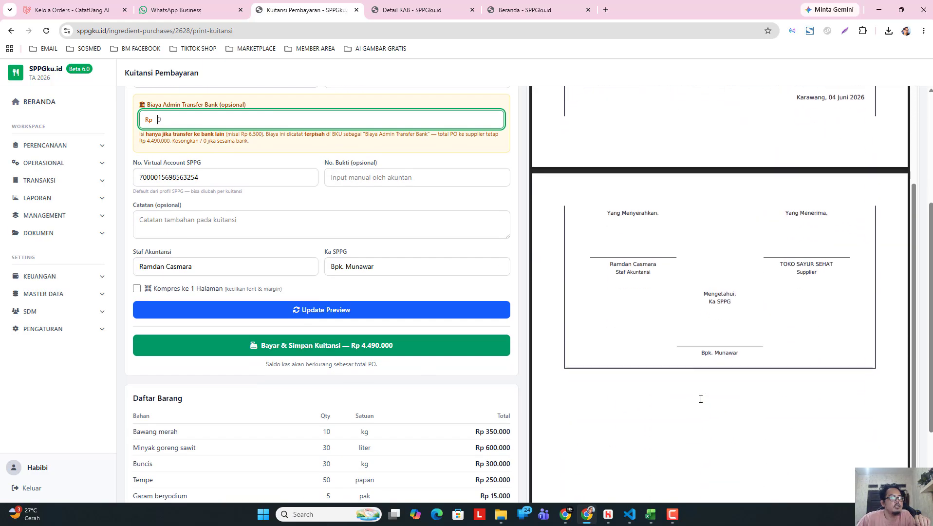
pyautogui.scroll(1, 235, 336)
pyautogui.click(178, 336)
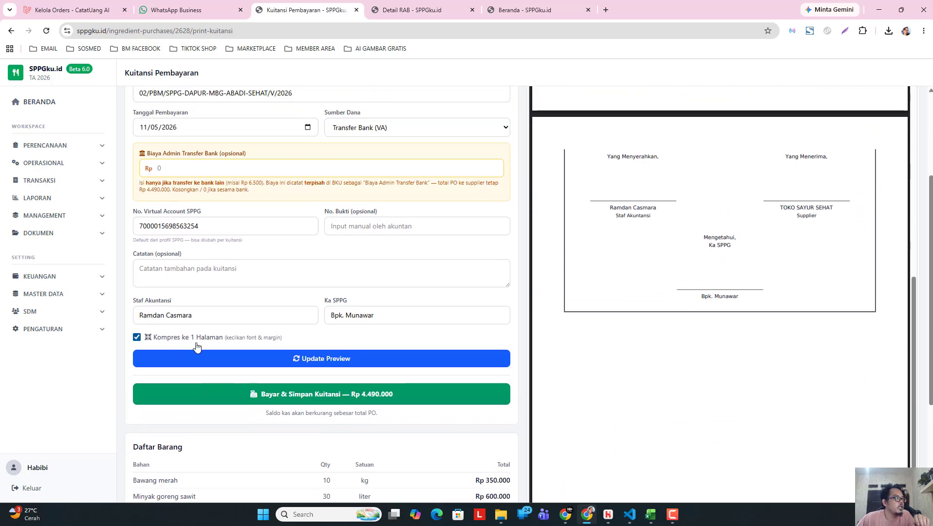
pyautogui.click(421, 362)
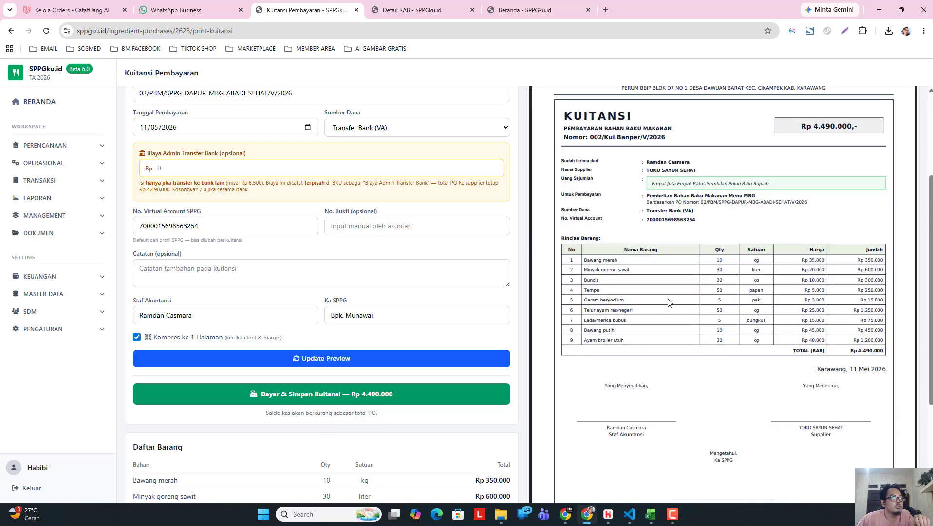
# Examine the one-page receipt preview, checking its number, payment details, item table, date and signature blocks
pyautogui.scroll(-6, 679, 312)
pyautogui.scroll(5, 679, 314)
pyautogui.scroll(3, 680, 309)
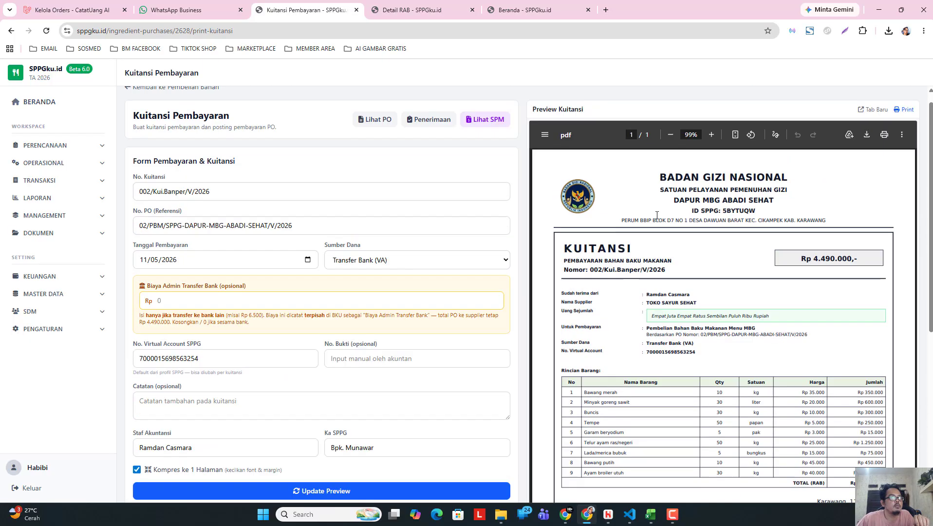
pyautogui.scroll(-1, 679, 298)
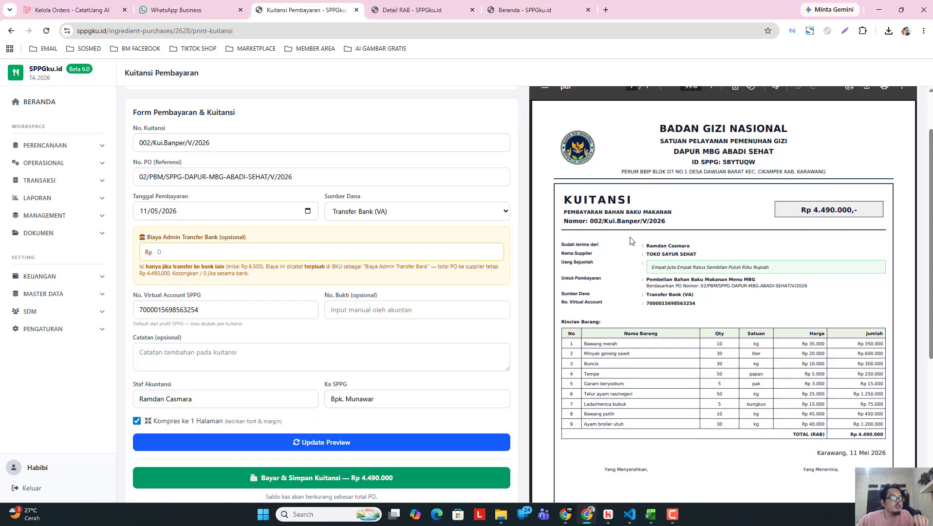
pyautogui.scroll(-1, 665, 350)
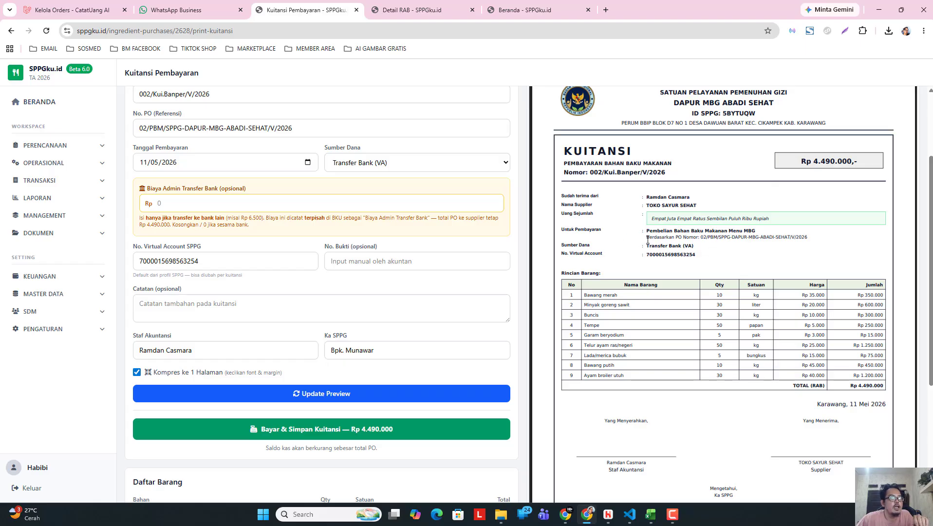
pyautogui.scroll(-2, 686, 288)
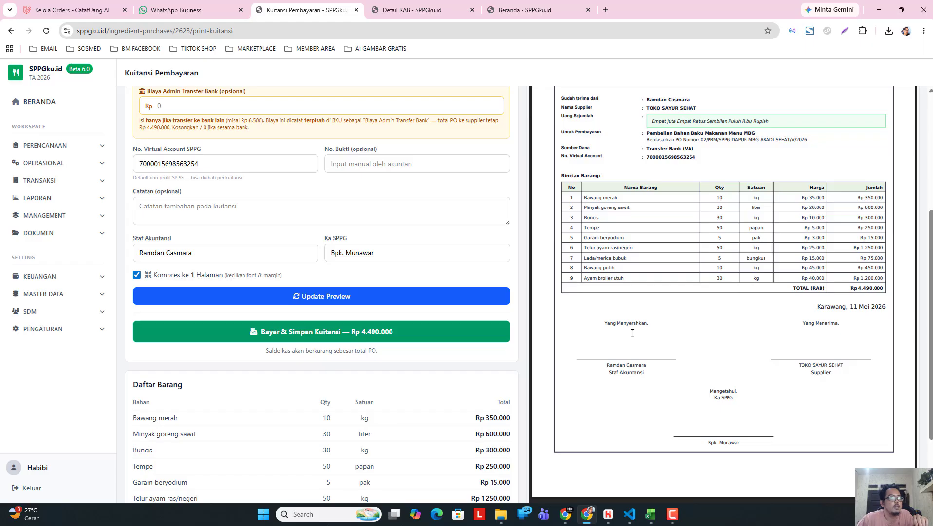
pyautogui.scroll(-2, 406, 387)
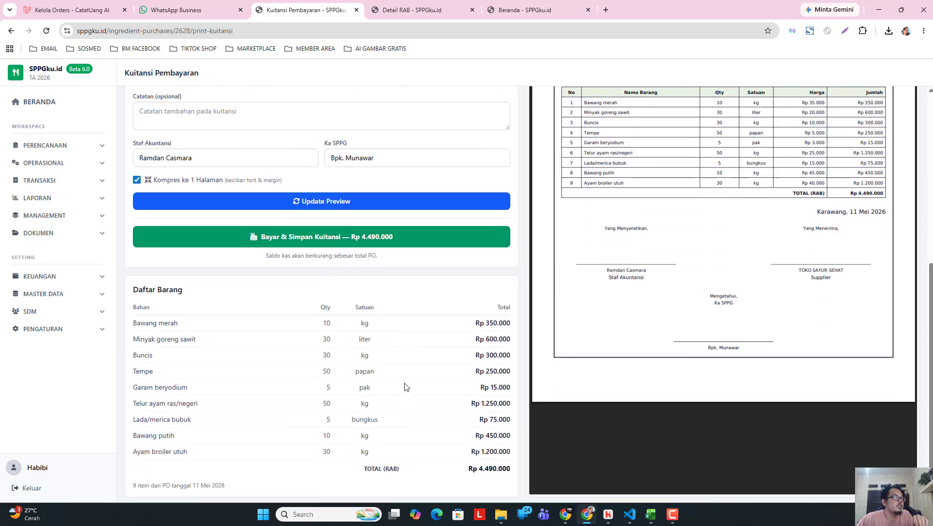
# Review the Toko Sayur Sehat receipt in its print preview, closing the preview without saving a PDF
pyautogui.scroll(5, 406, 387)
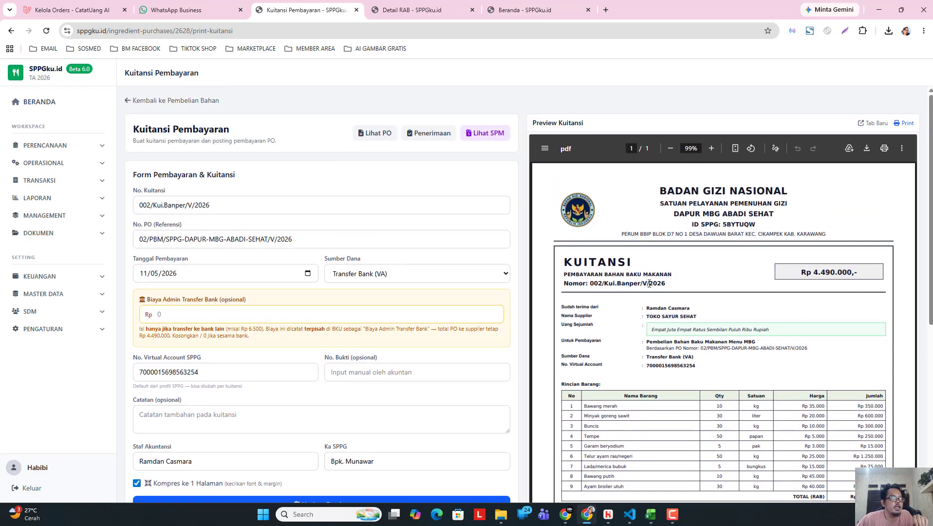
pyautogui.scroll(-1, 681, 298)
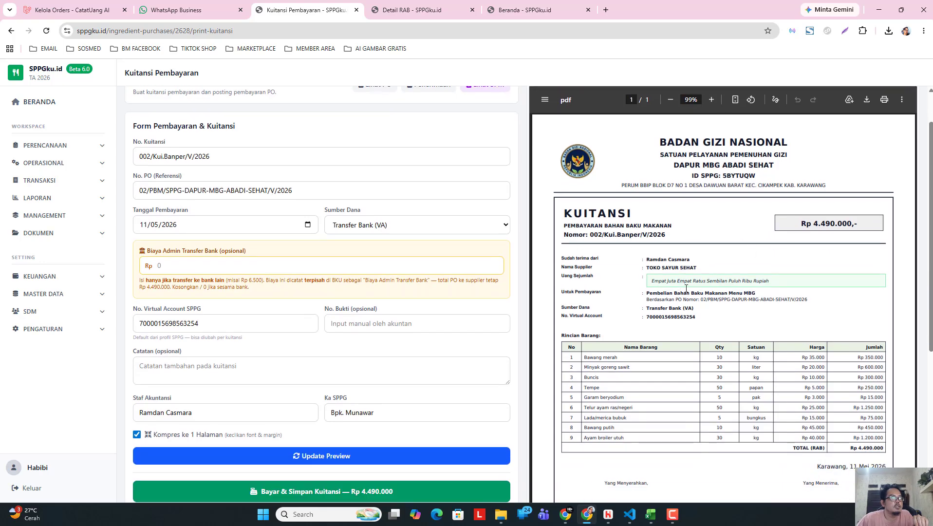
pyautogui.click(883, 100)
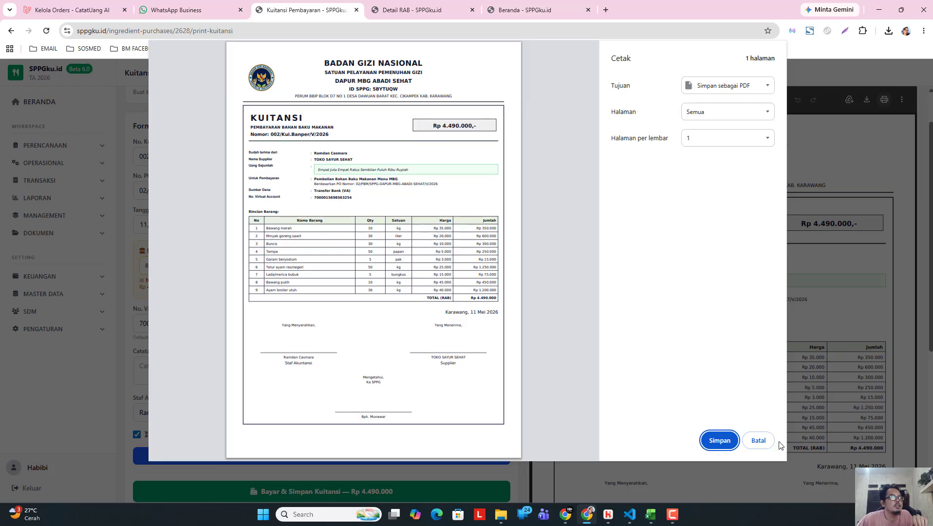
pyautogui.click(758, 440)
# Post the Toko Sayur Sehat purchase order payment, save its receipt and confirm the posting
pyautogui.scroll(-3, 431, 387)
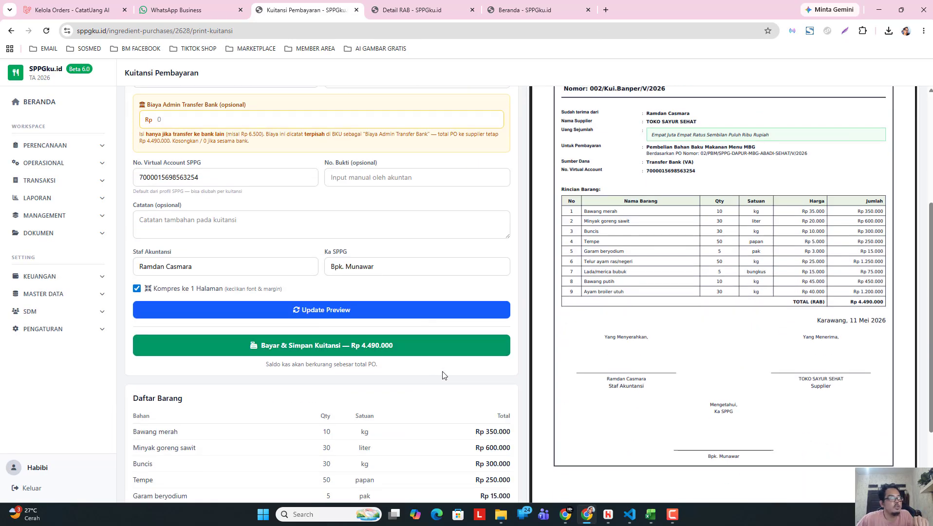
pyautogui.scroll(-2, 389, 302)
pyautogui.scroll(1, 336, 297)
pyautogui.scroll(-1, 312, 253)
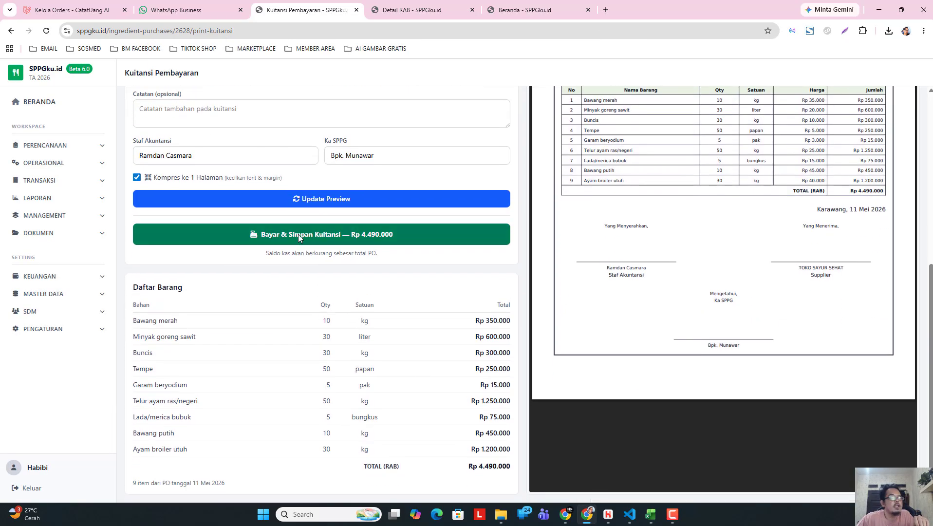
pyautogui.click(298, 235)
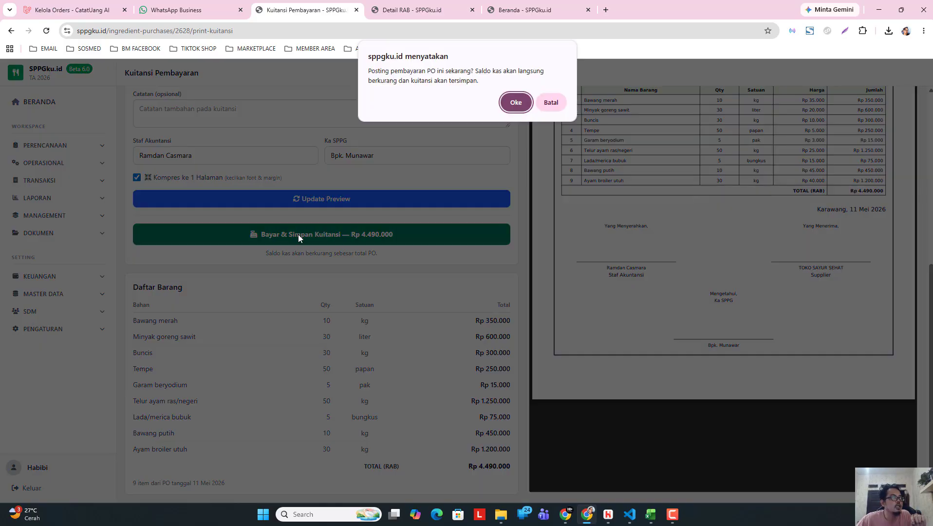
pyautogui.click(515, 103)
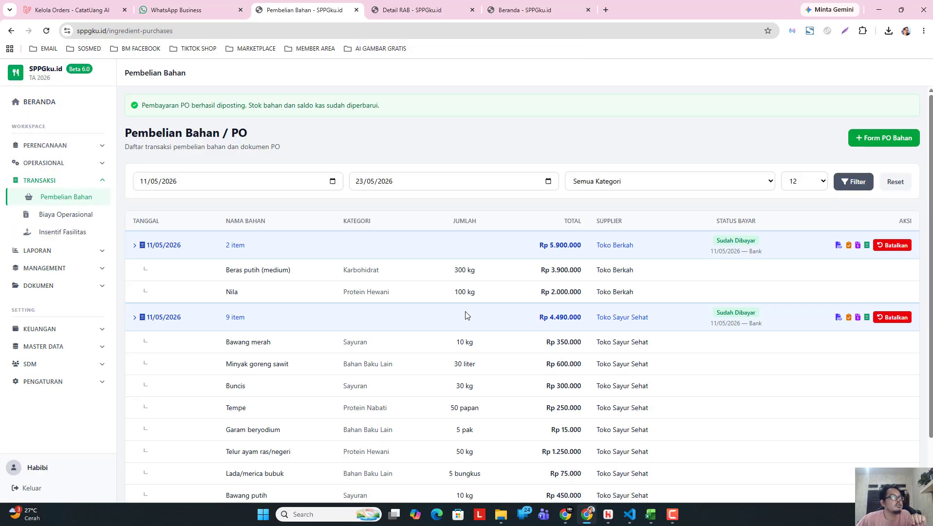
# Filter the ingredient purchases from 11/05/2026 to 11/05/2026 and collapse the item lists of both purchase orders
pyautogui.click(681, 250)
pyautogui.click(661, 284)
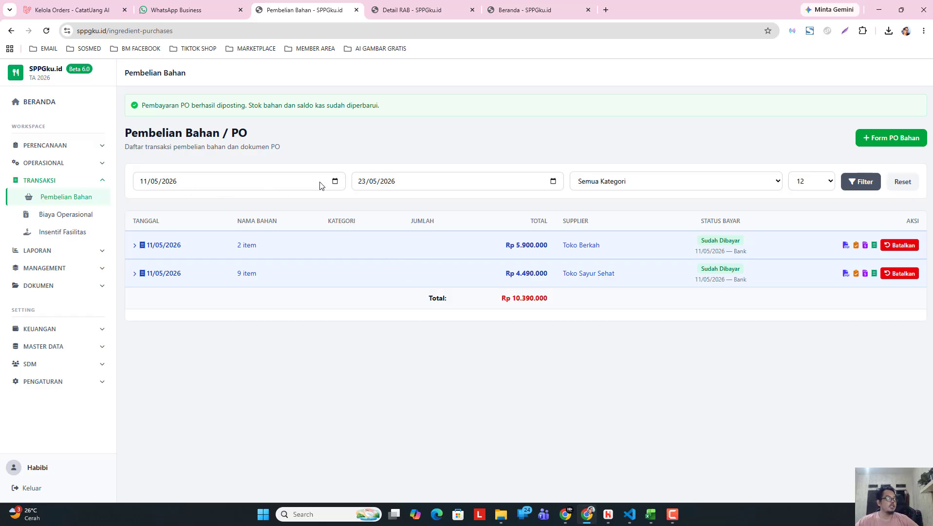
pyautogui.click(553, 181)
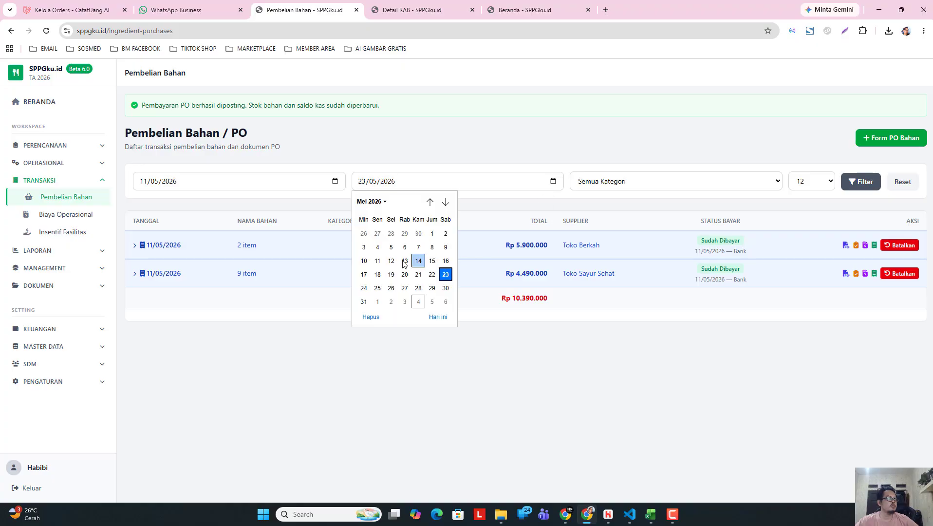
pyautogui.click(377, 261)
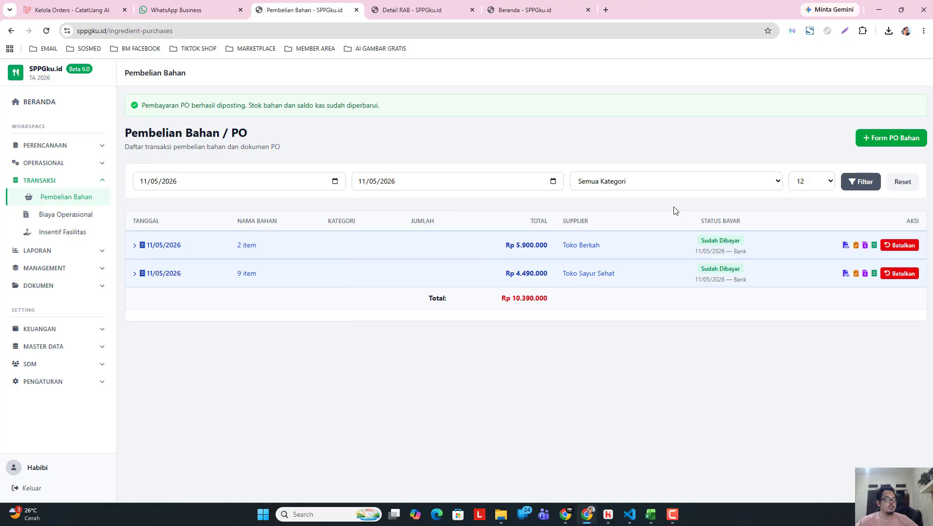
pyautogui.click(862, 189)
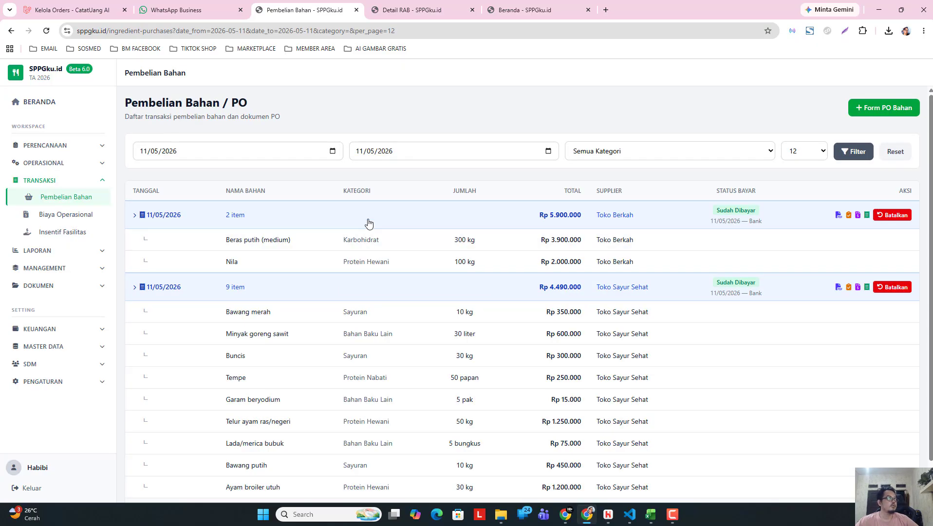
pyautogui.click(368, 223)
pyautogui.click(275, 248)
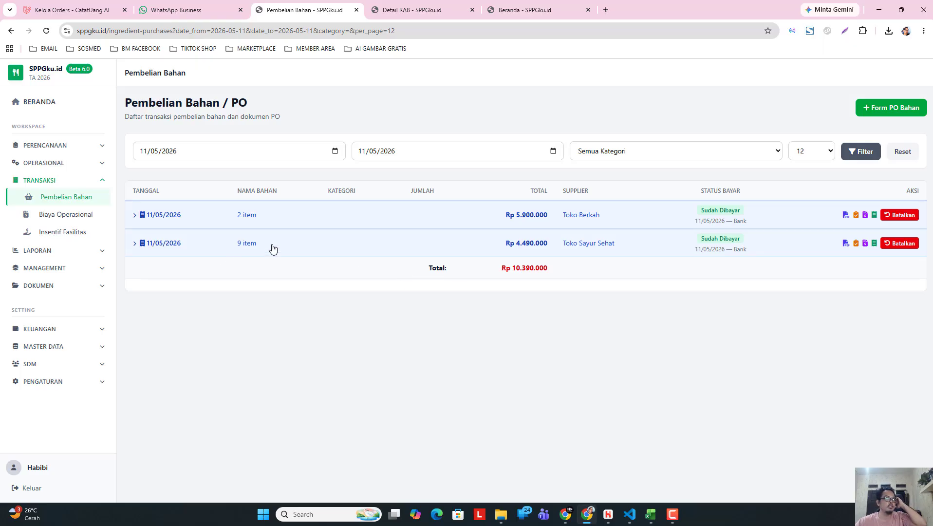
# Switch to the open dashboard page and reload it to check the general cash, VA and petty cash balances
pyautogui.rightClick(69, 107)
pyautogui.click(529, 11)
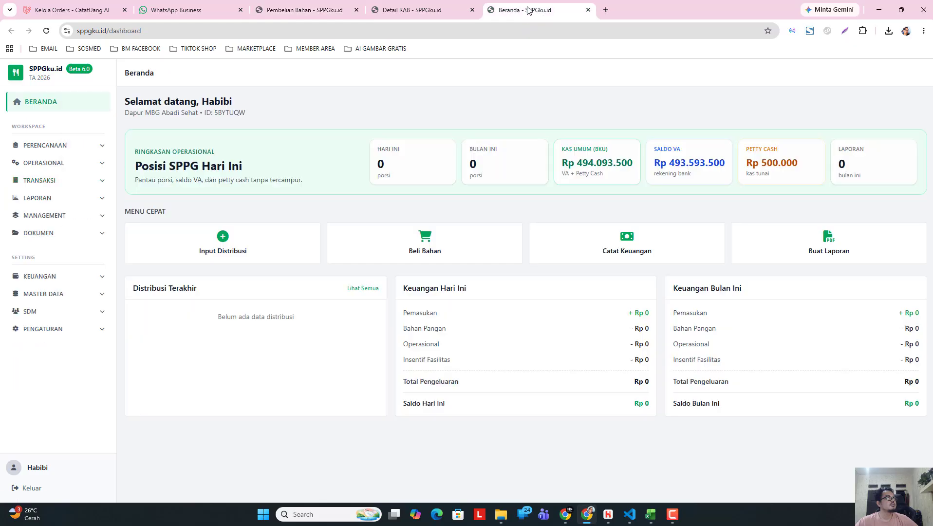
pyautogui.click(46, 30)
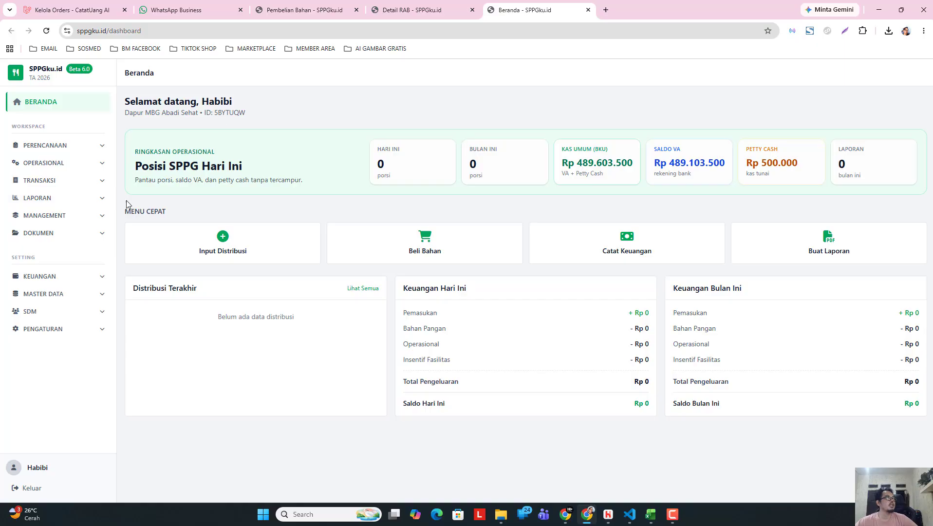
# From the purchases page, open the daily reports in a separate tab and view the report for 11 May 2026
pyautogui.click(296, 12)
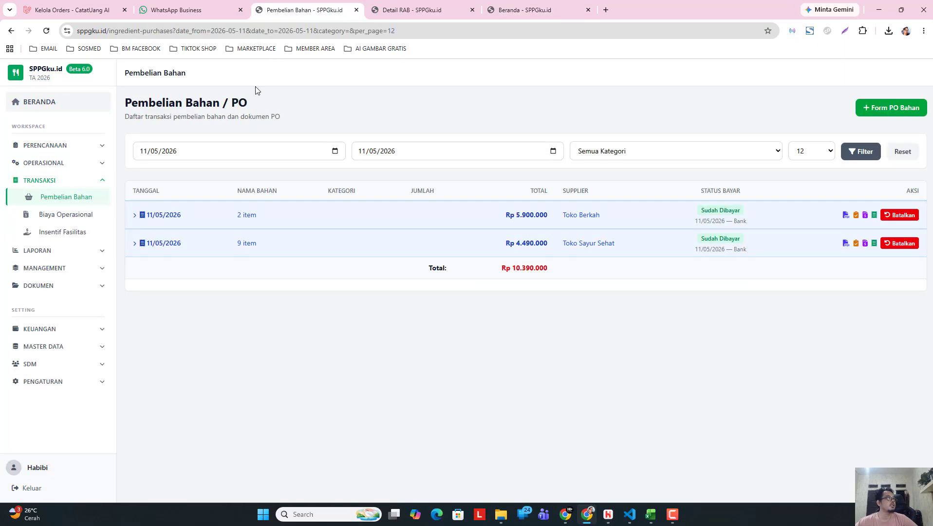
pyautogui.click(62, 253)
pyautogui.rightClick(59, 269)
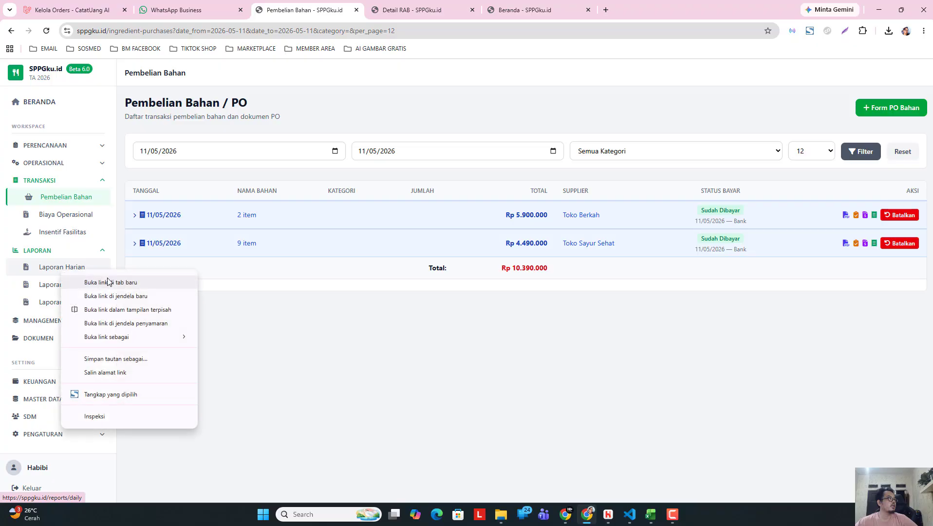
pyautogui.click(109, 282)
pyautogui.click(633, 10)
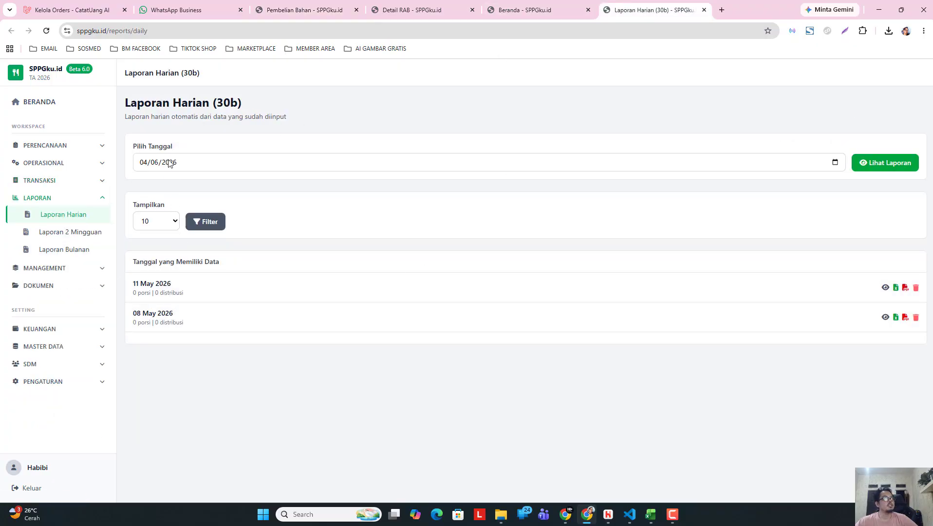
pyautogui.click(885, 288)
# Examine the daily report's ingredient spending details, comparing the total spent with the daily ceiling and the savings
pyautogui.scroll(-8, 273, 301)
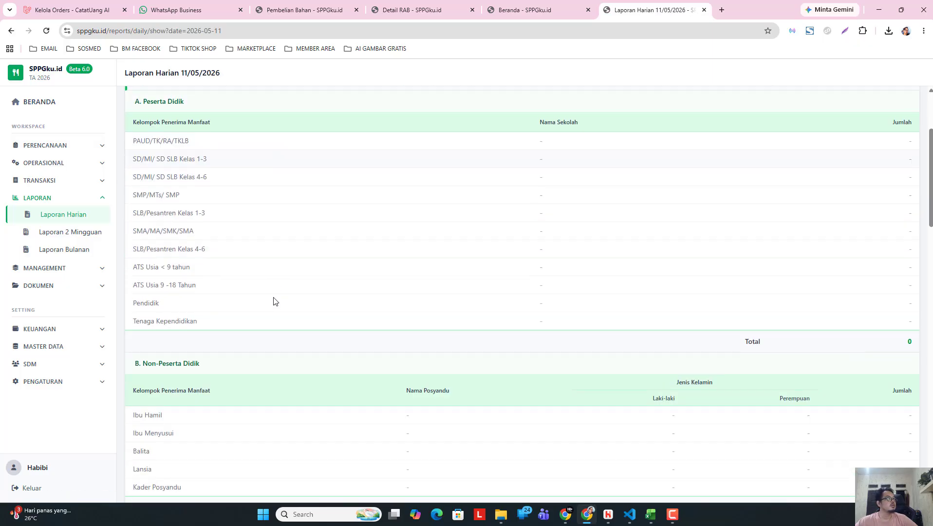
pyautogui.scroll(-4, 270, 317)
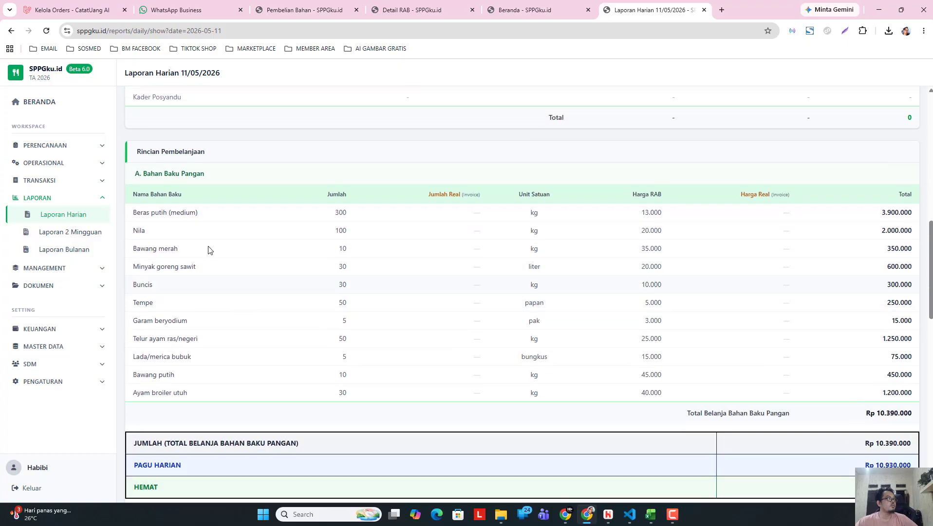
pyautogui.scroll(-1, 273, 246)
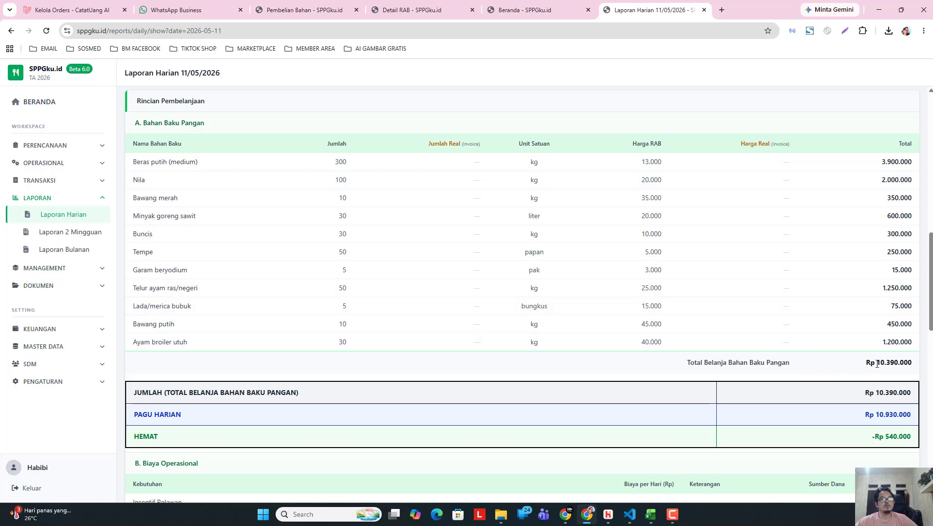
pyautogui.moveTo(869, 364); pyautogui.dragTo(920, 370)
pyautogui.click(892, 372)
pyautogui.scroll(-1, 828, 365)
pyautogui.scroll(-1, 793, 363)
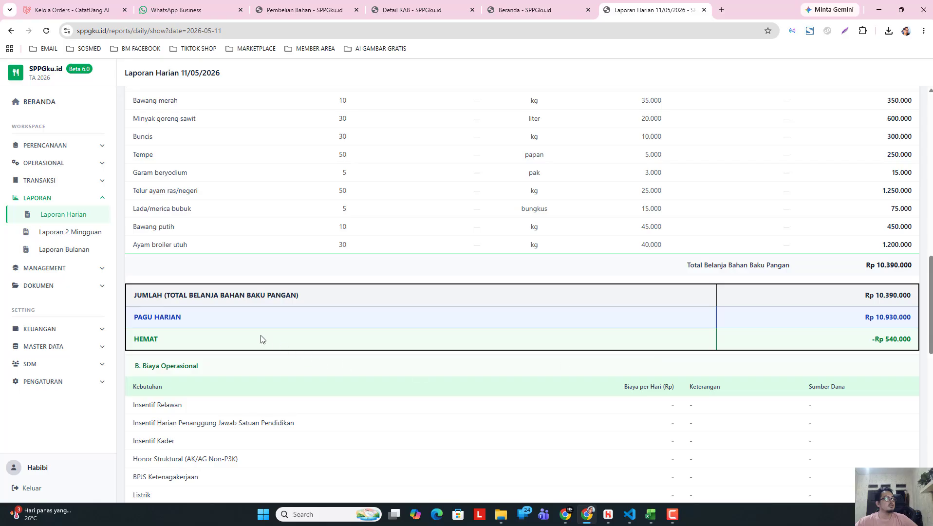
pyautogui.moveTo(872, 340); pyautogui.dragTo(922, 345)
pyautogui.click(897, 342)
pyautogui.moveTo(867, 318); pyautogui.dragTo(922, 321)
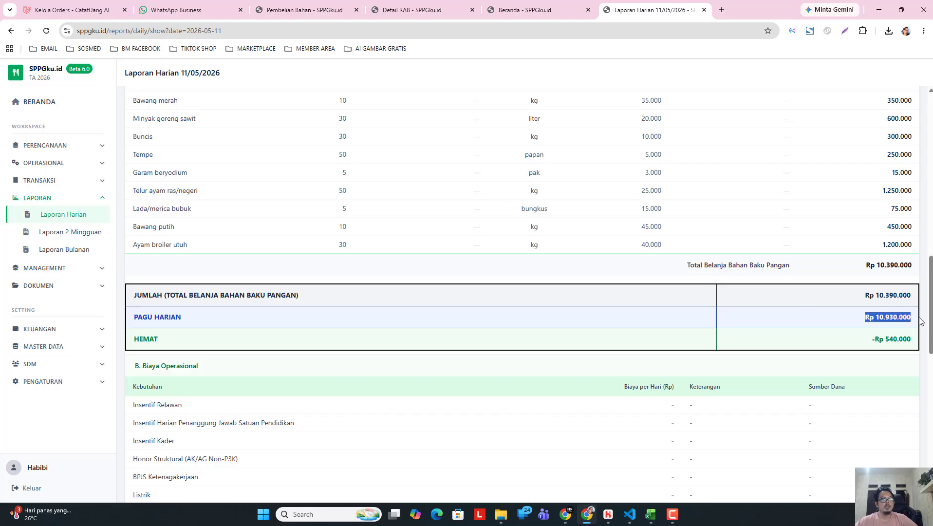
pyautogui.click(910, 317)
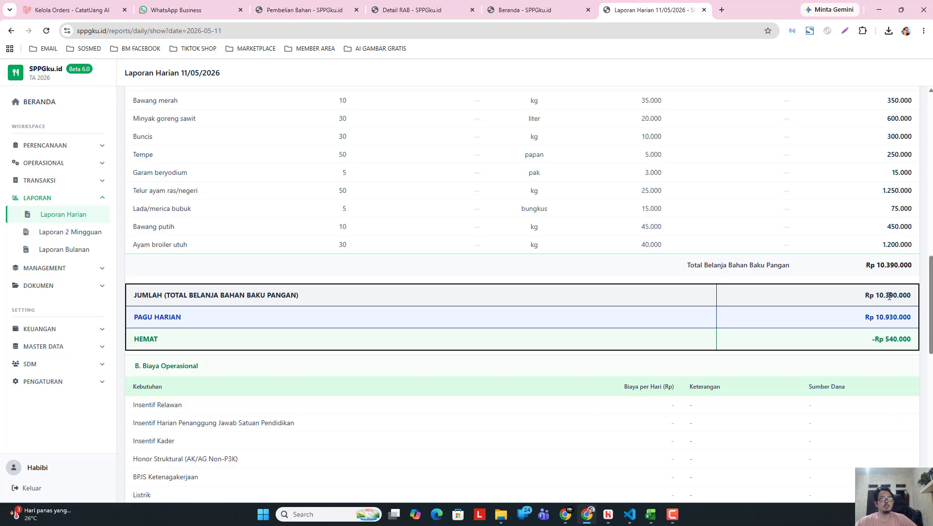
pyautogui.moveTo(866, 295); pyautogui.dragTo(917, 302)
pyautogui.click(844, 299)
# Examine the report's operational costs, including the bank admin fee under Lain-lain, and the day's financial summary with total expenditure
pyautogui.scroll(-4, 408, 359)
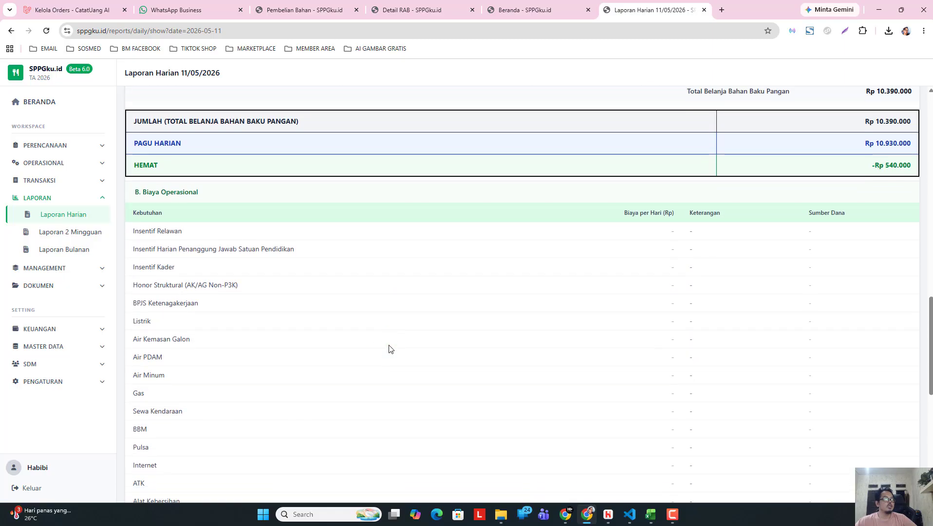
pyautogui.scroll(-3, 388, 348)
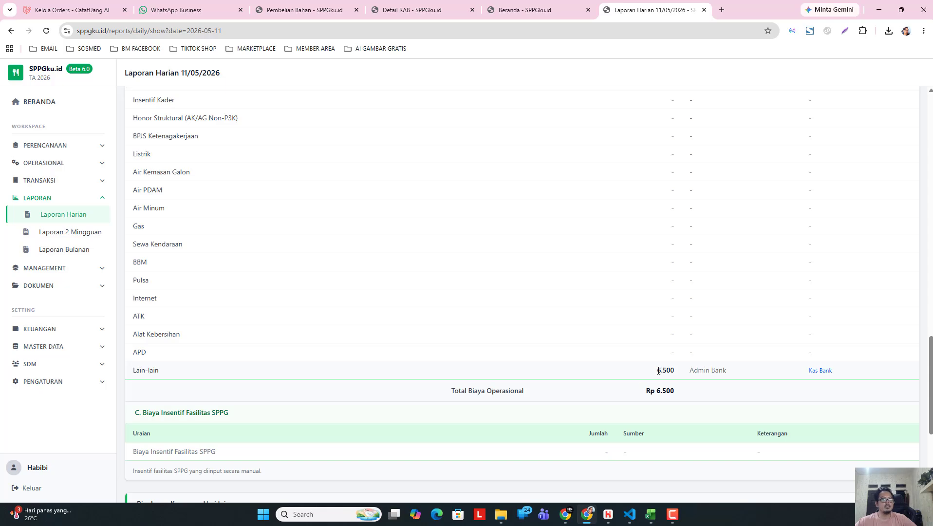
pyautogui.moveTo(658, 371); pyautogui.dragTo(679, 372)
pyautogui.click(673, 381)
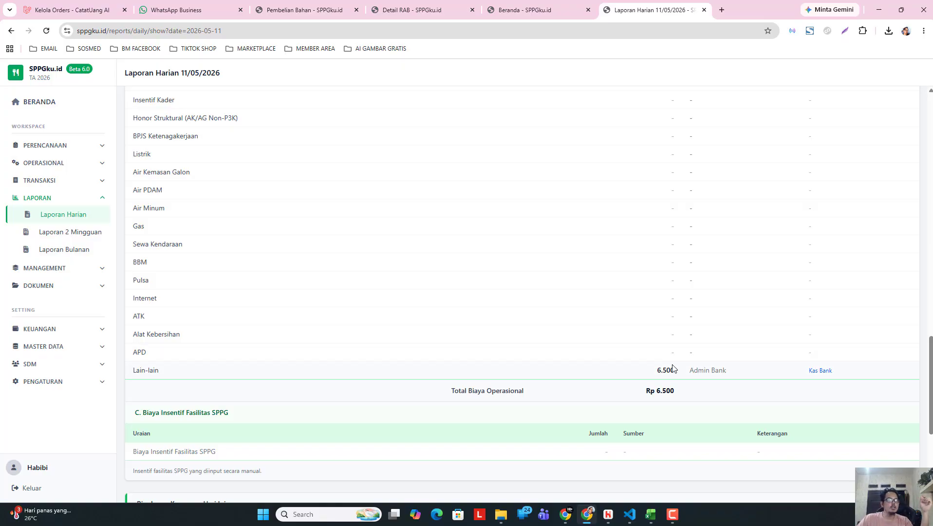
pyautogui.scroll(-1, 665, 382)
pyautogui.scroll(-5, 665, 382)
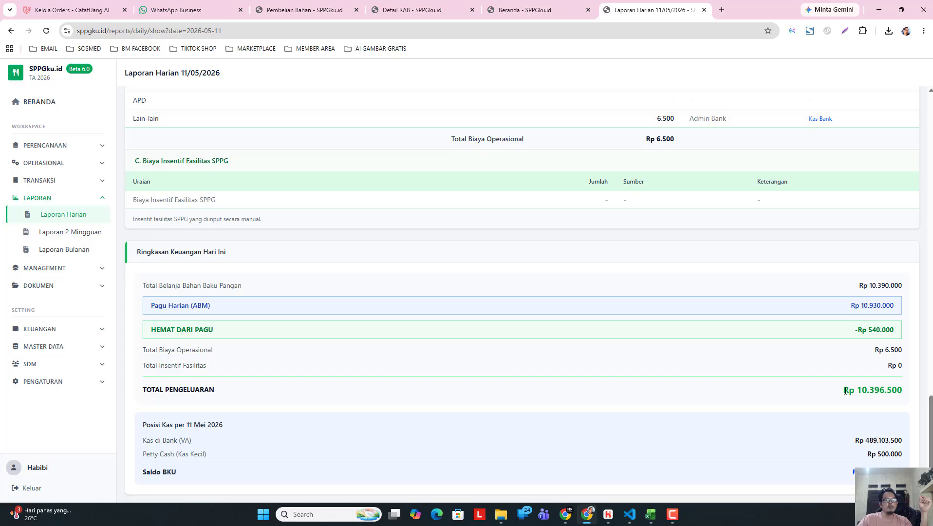
pyautogui.moveTo(844, 390); pyautogui.dragTo(904, 393)
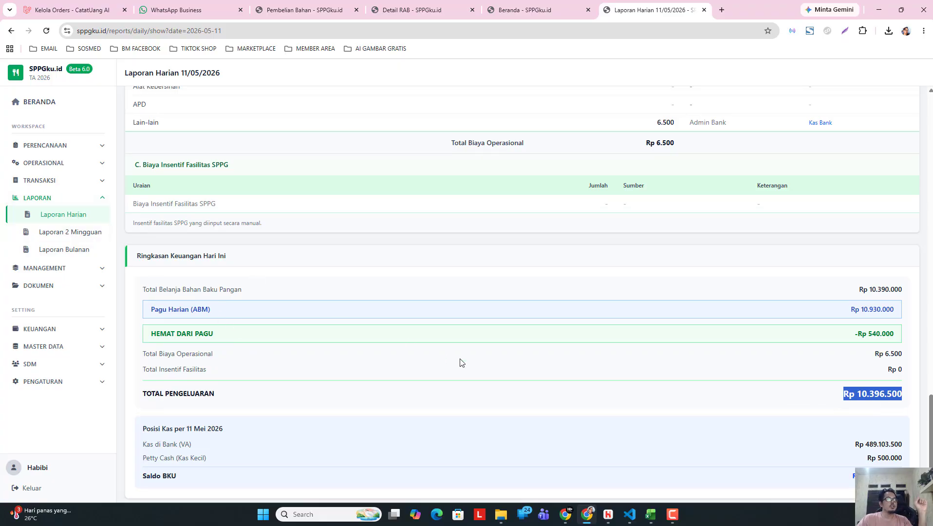
pyautogui.scroll(2, 752, 417)
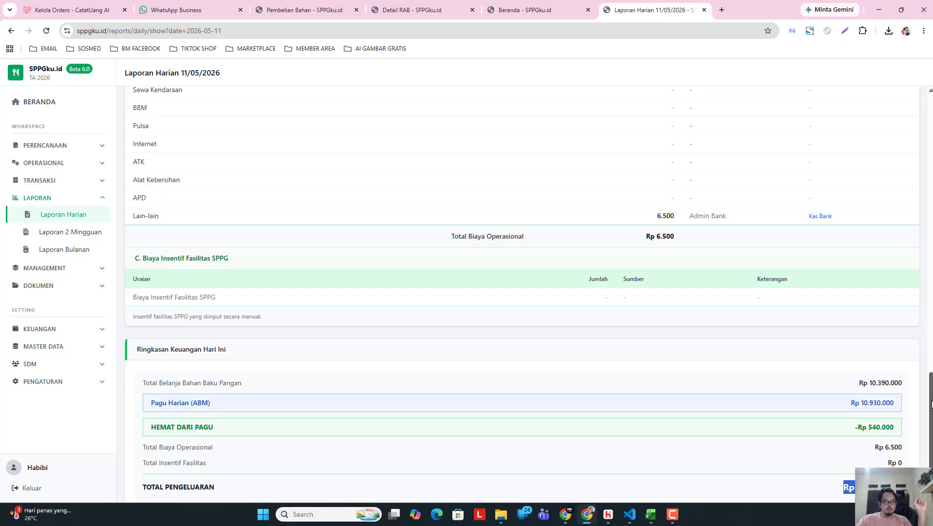
pyautogui.scroll(-2, 911, 413)
# Return from the daily report to the ingredient purchases list and close the other open SPPGku.id tabs
pyautogui.click(58, 200)
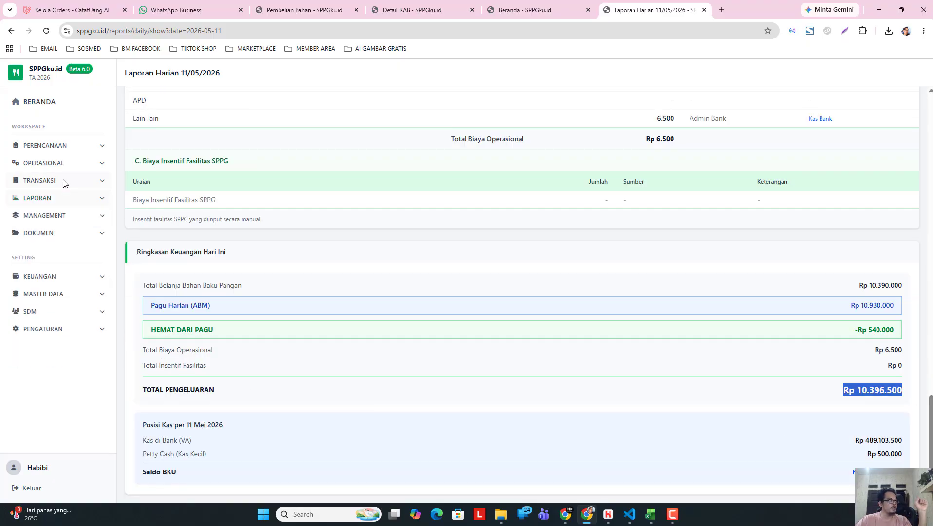
pyautogui.click(57, 183)
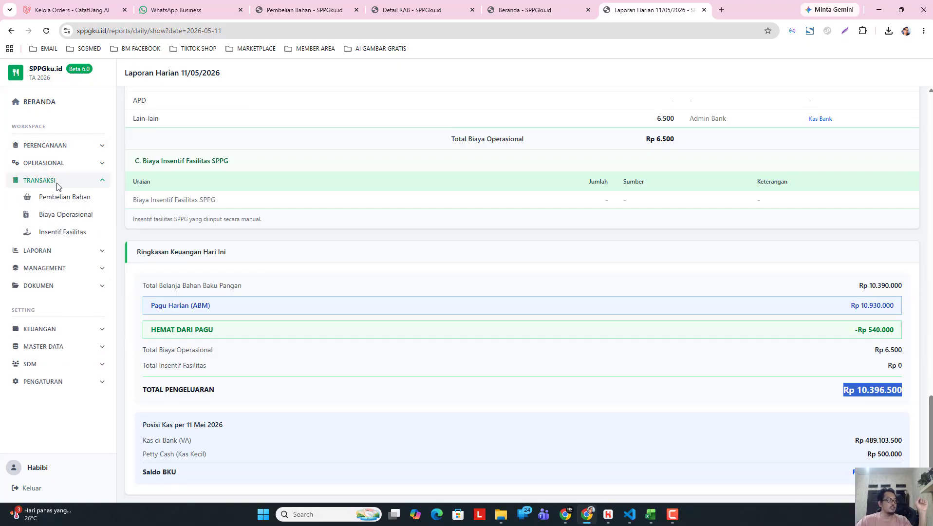
pyautogui.click(60, 203)
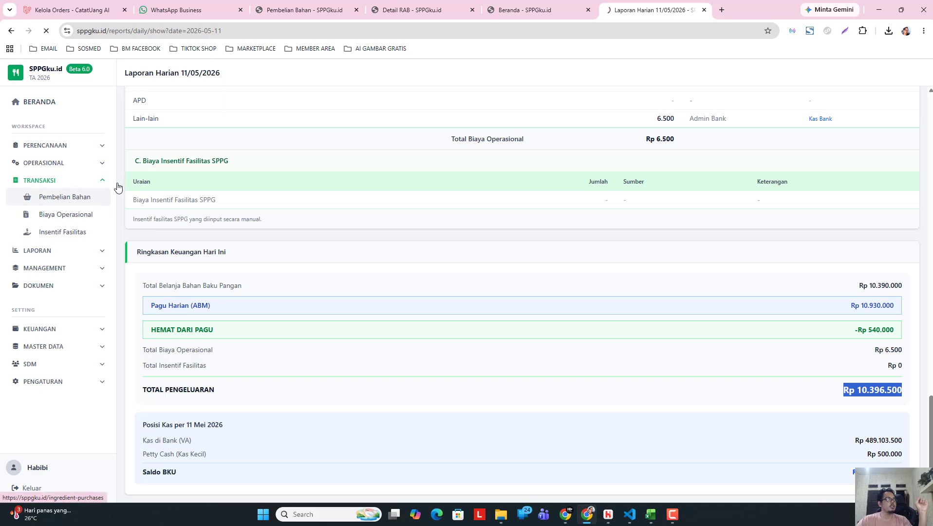
pyautogui.click(357, 9)
pyautogui.click(357, 10)
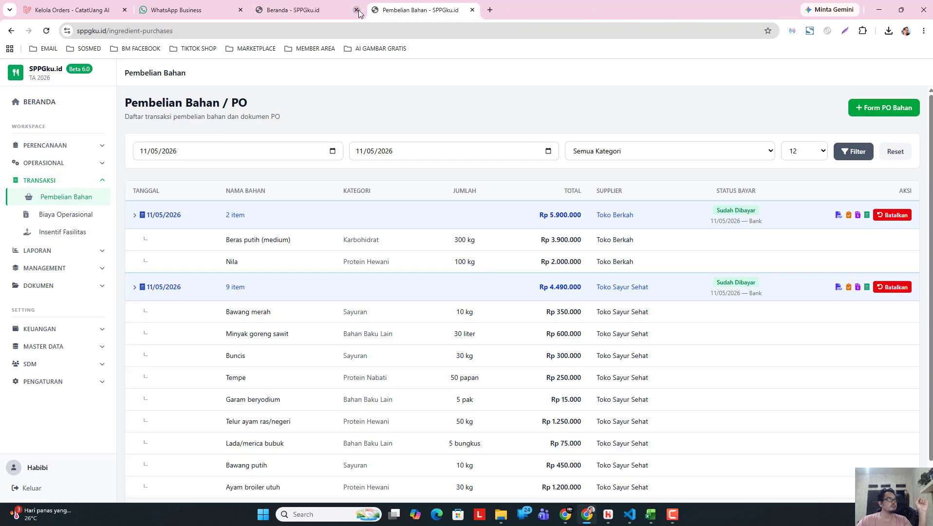
pyautogui.click(357, 9)
# Collapse the Toko Berkah and Toko Sayur Sehat item lists and expand the Perencanaan navigation section
pyautogui.click(235, 213)
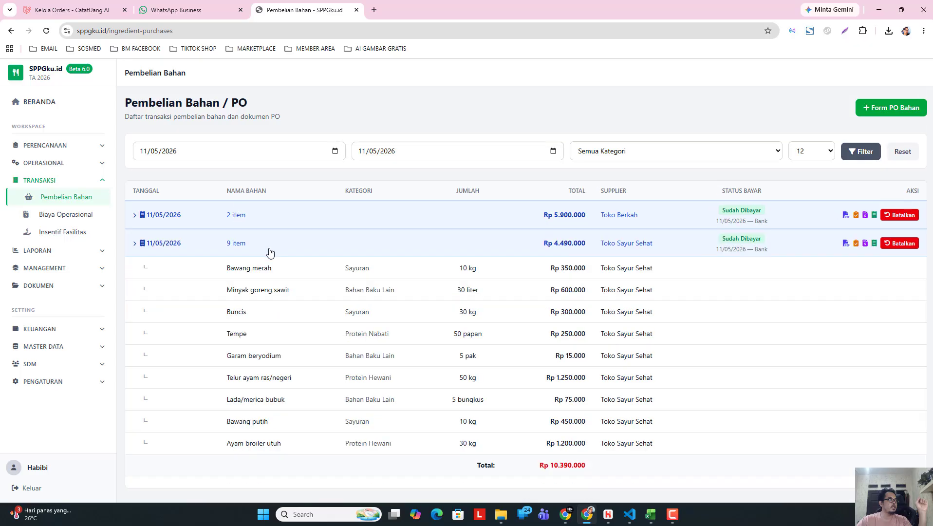
pyautogui.click(270, 247)
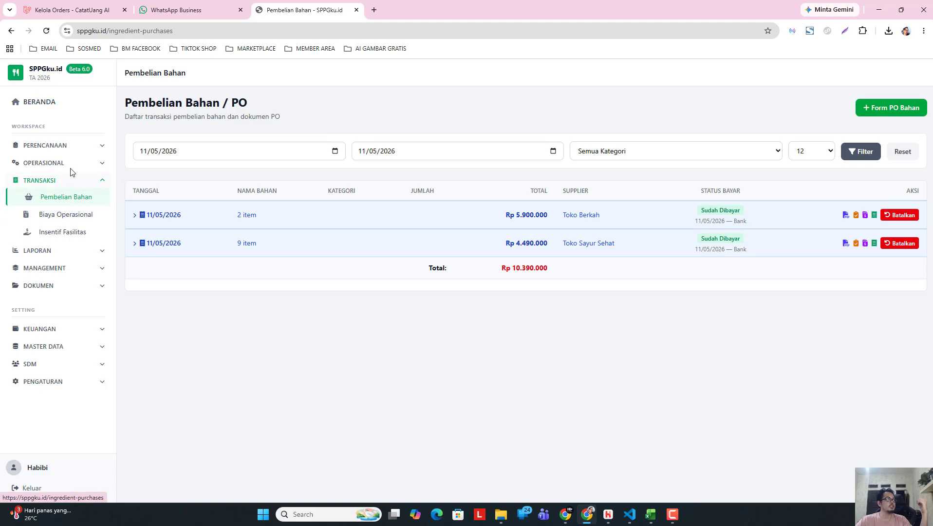
pyautogui.click(82, 146)
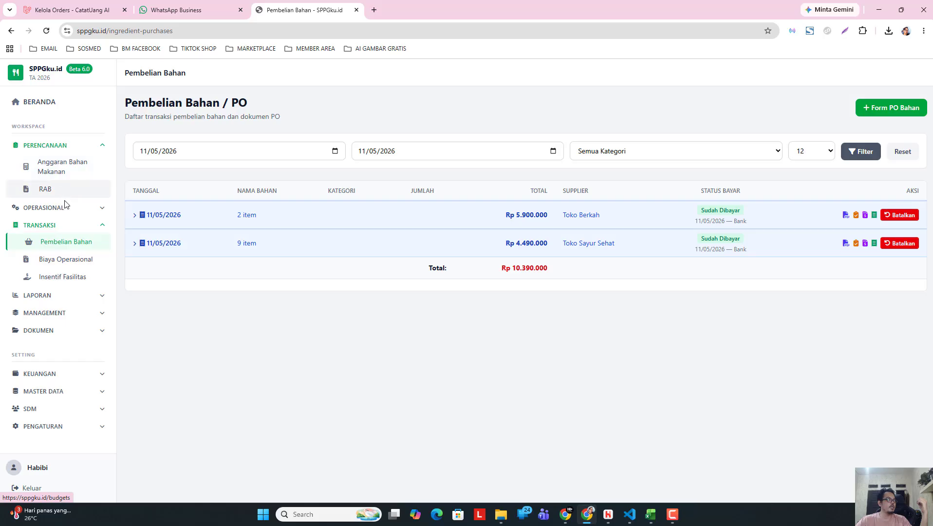